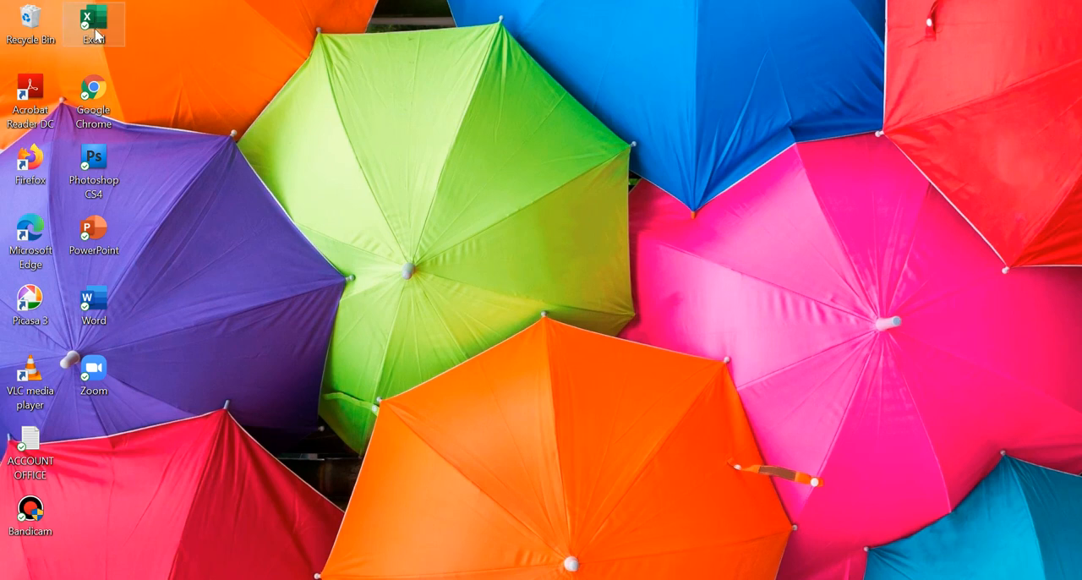
- Launch Excel from the desktop and create a blank workbook
{"action": "double_click", "coordinate": [95, 31]}
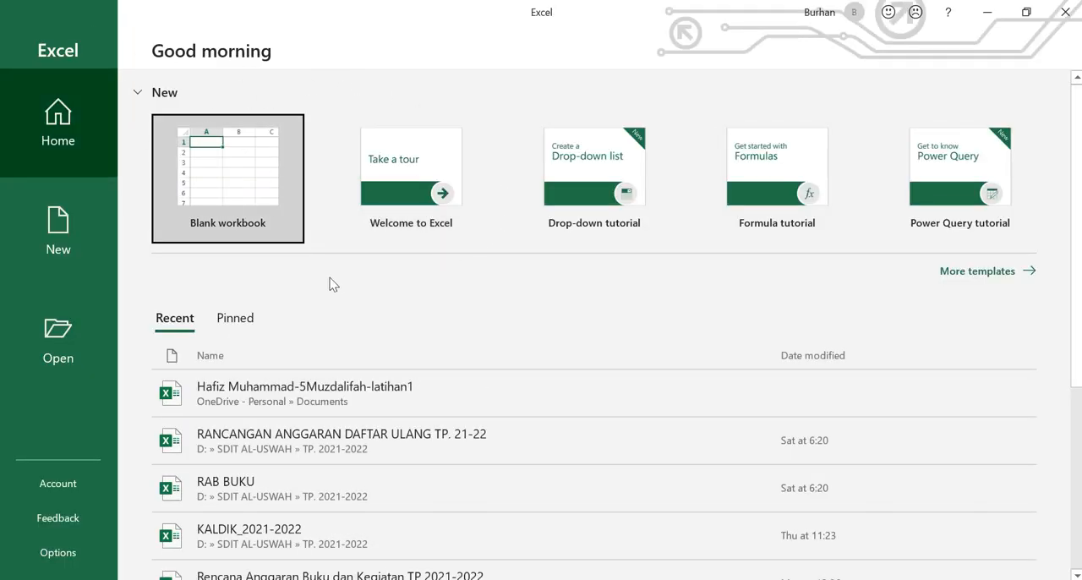
{"action": "left_click", "coordinate": [220, 165]}
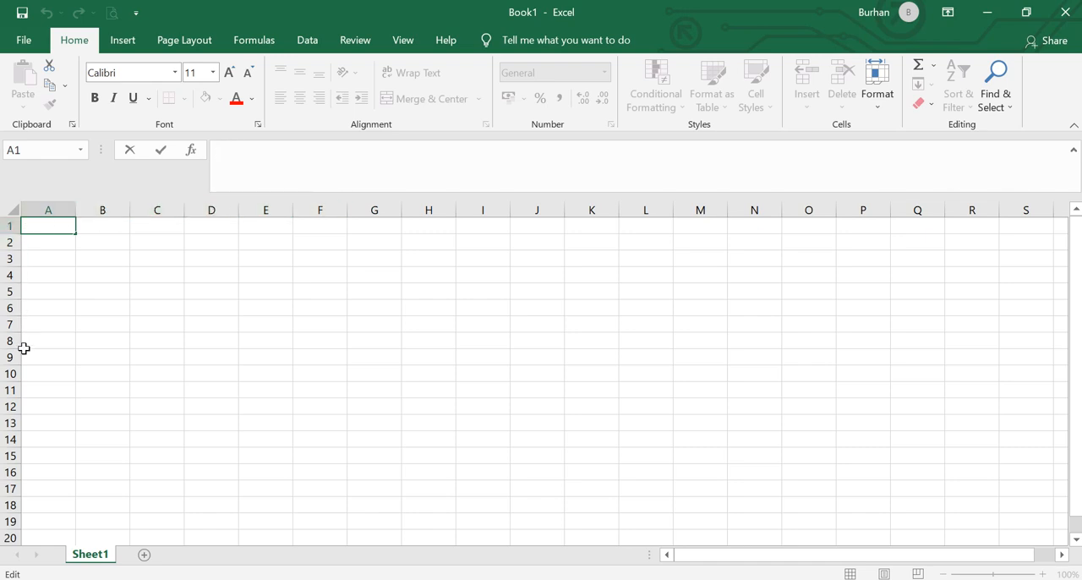
{"action": "left_click", "coordinate": [59, 209]}
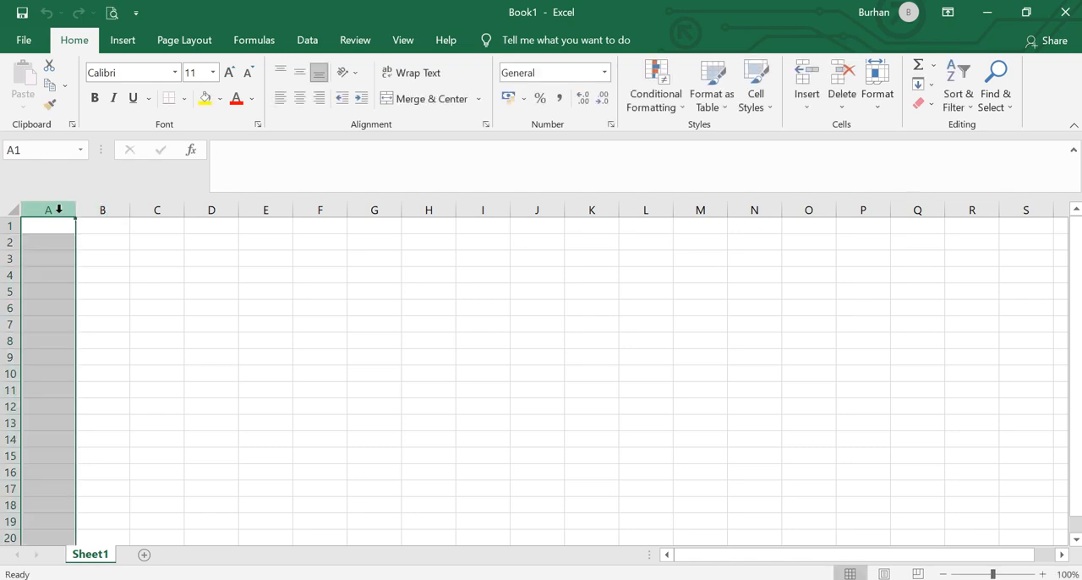
{"action": "left_click", "coordinate": [8, 223]}
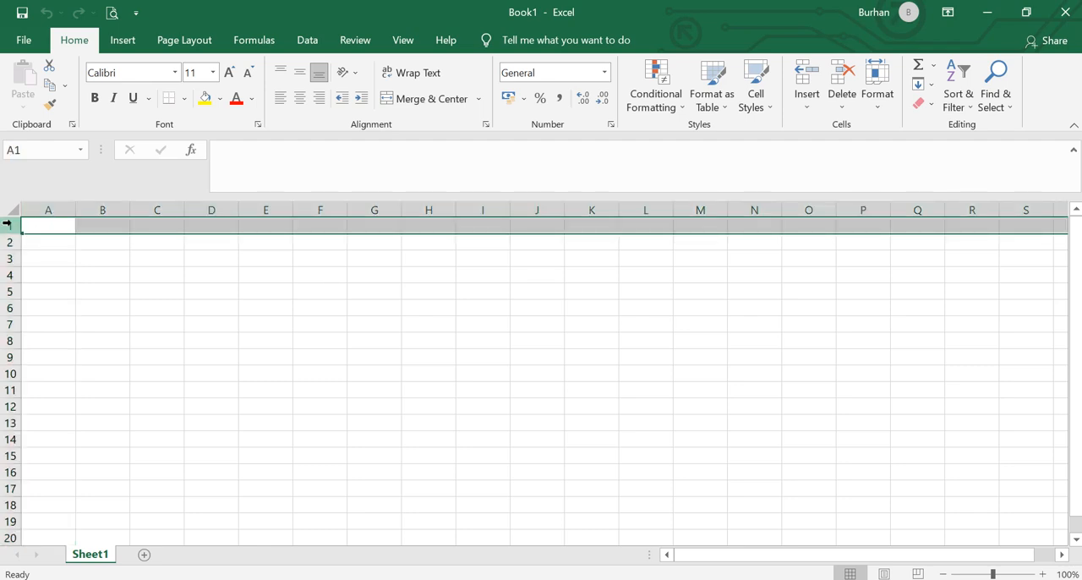
{"action": "left_click", "coordinate": [61, 242]}
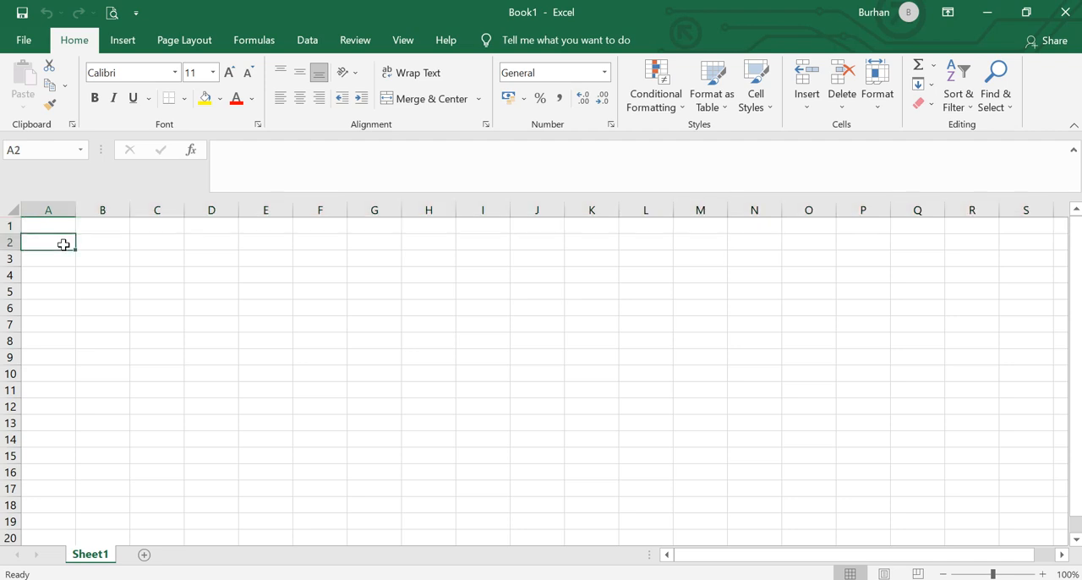
- Enter the title "Toko Alat Tulis Dora" in cell A1
{"action": "left_click", "coordinate": [50, 224]}
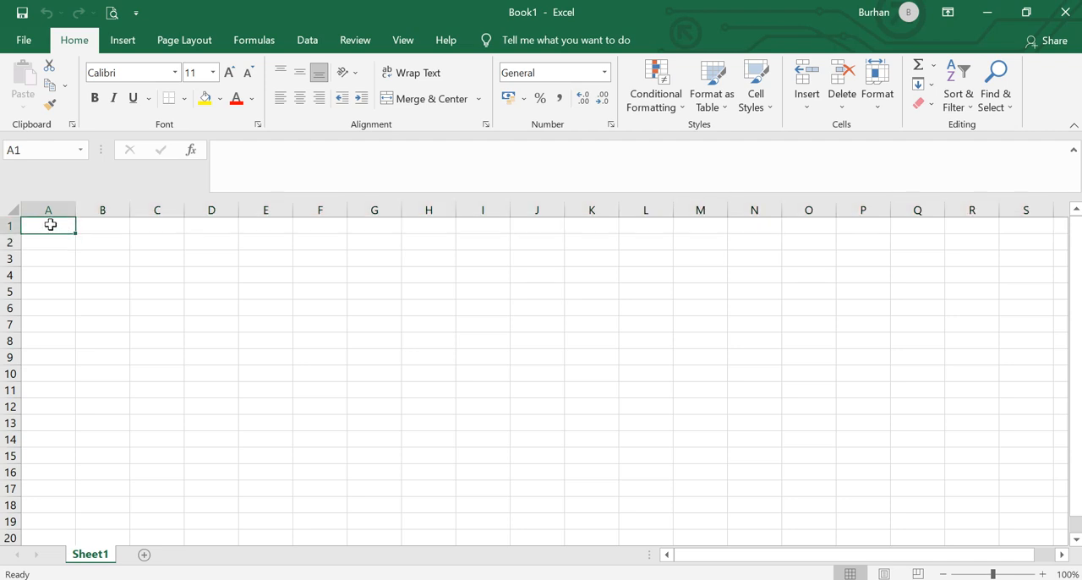
{"action": "type", "text": "Tok"}
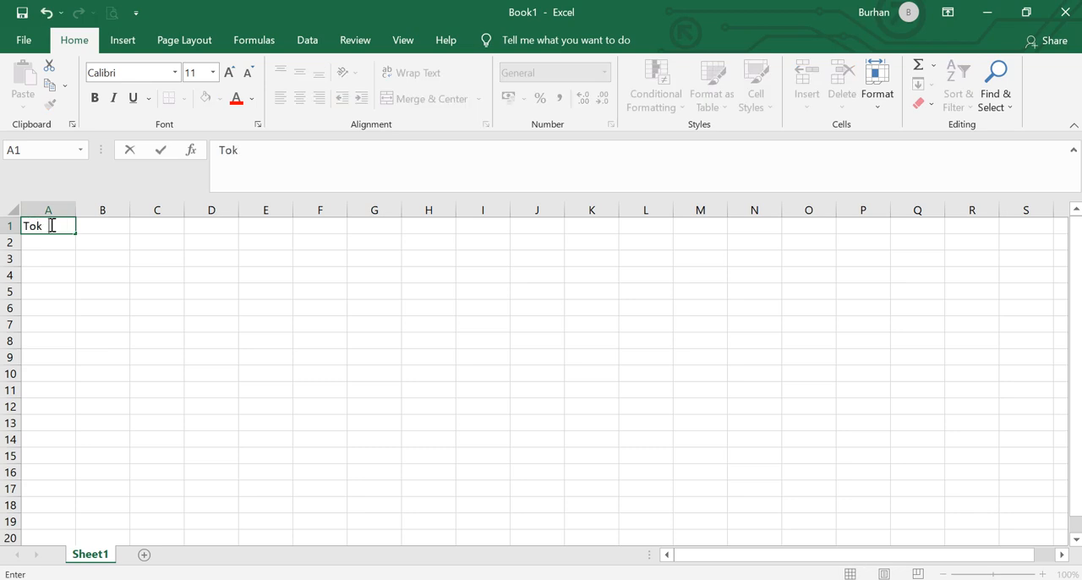
{"action": "type", "text": "o Alat Tulis Dora"}
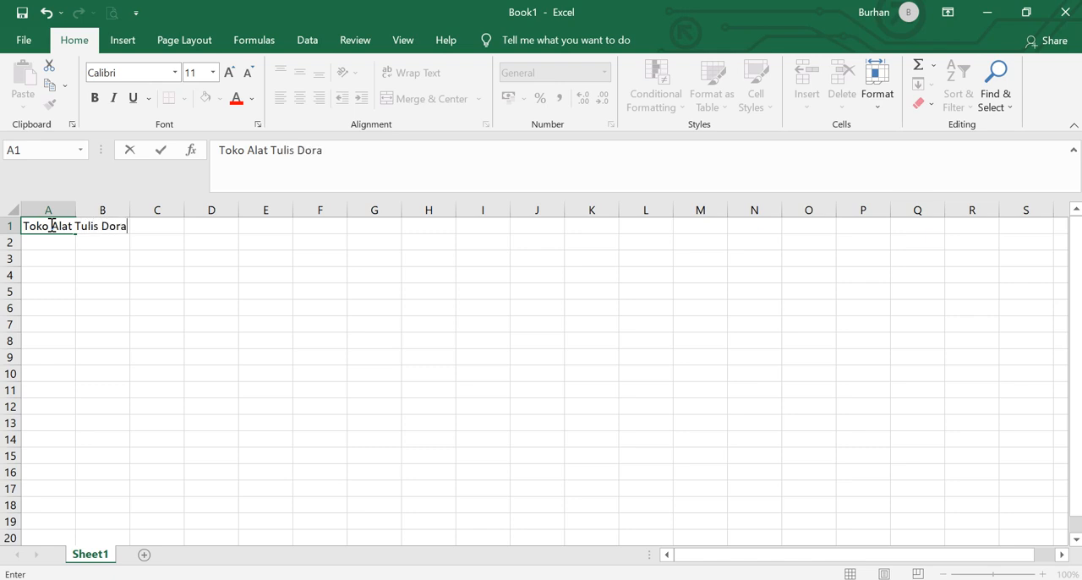
{"action": "key", "text": "Return"}
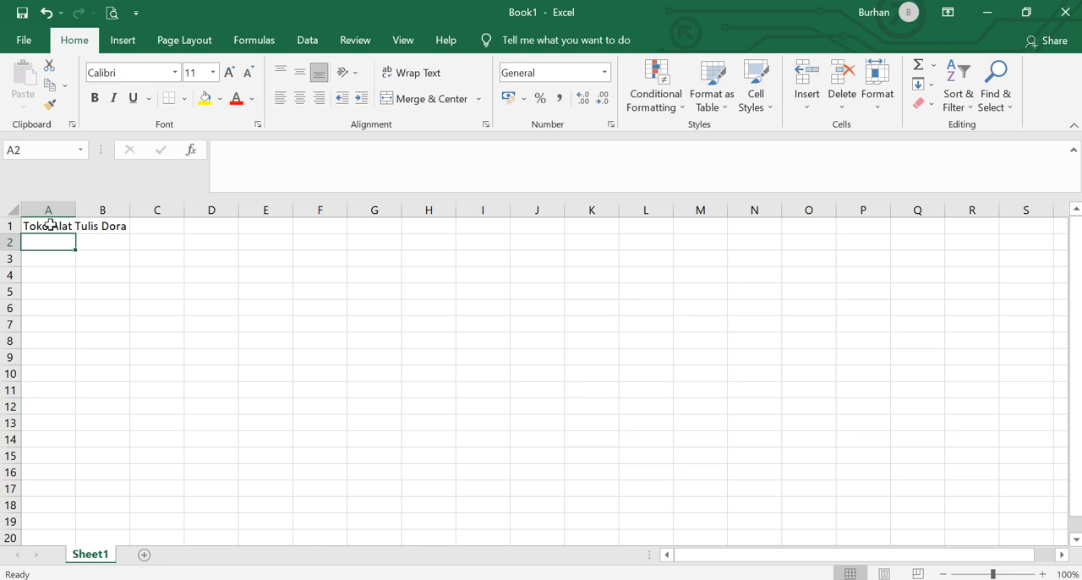
- Enter the table headers "Barang" in cell A3 and "Harga Satuan" in cell B3
{"action": "key", "text": "Return"}
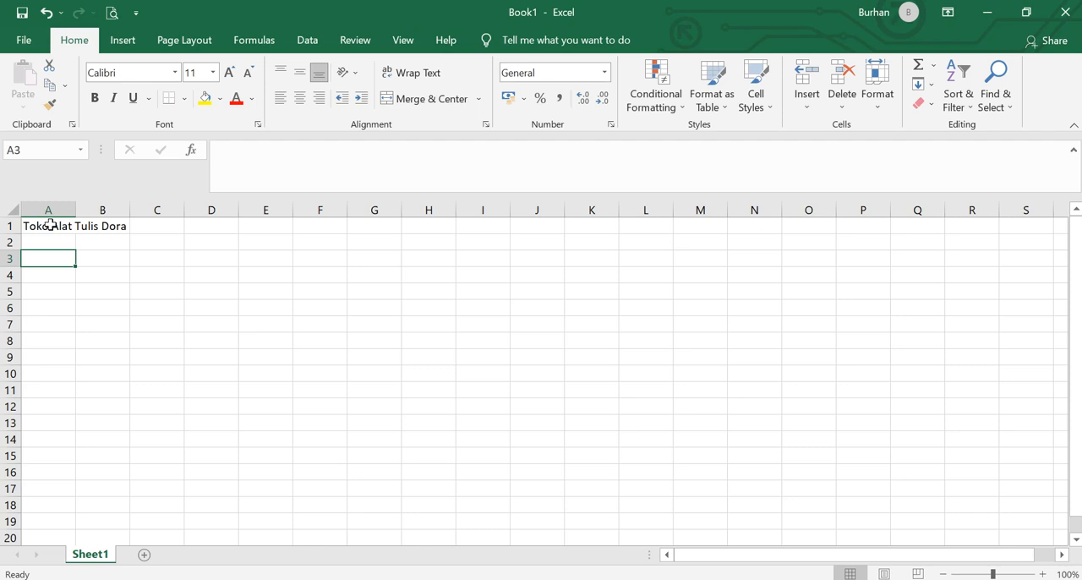
{"action": "type", "text": "Barang"}
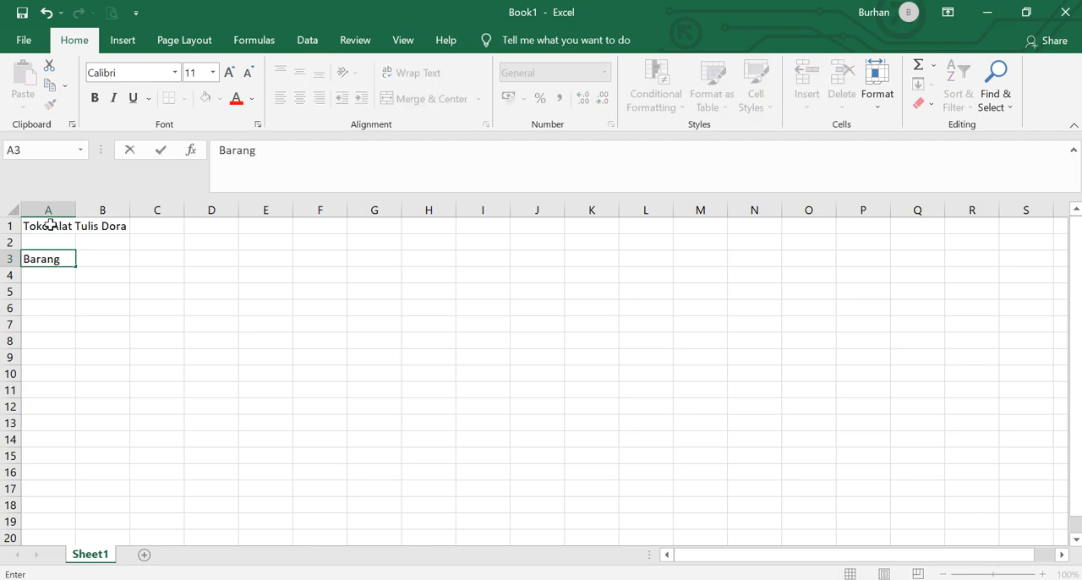
{"action": "key", "text": "Tab"}
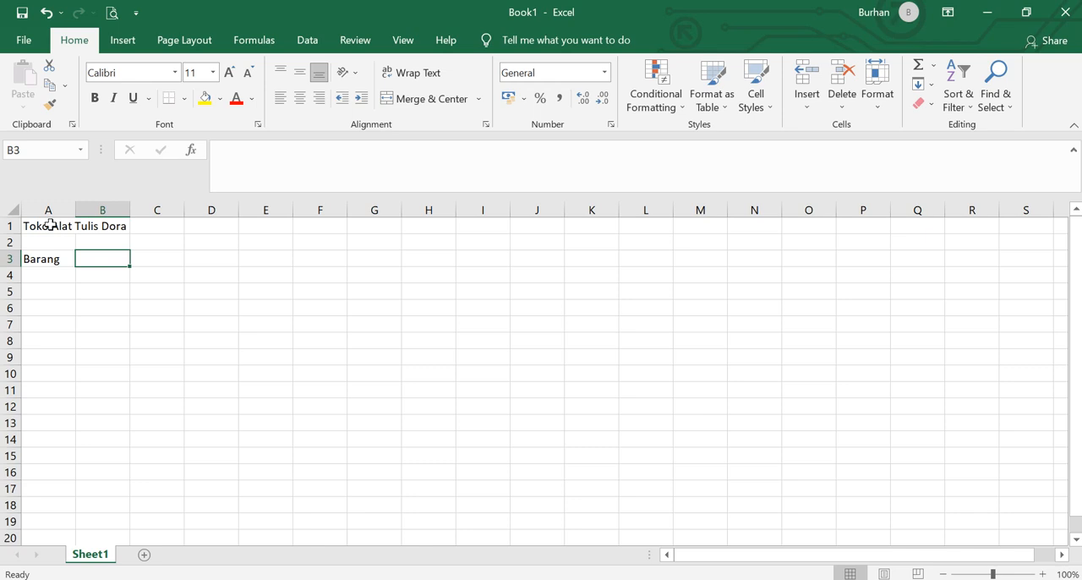
{"action": "type", "text": "Harga Satuan"}
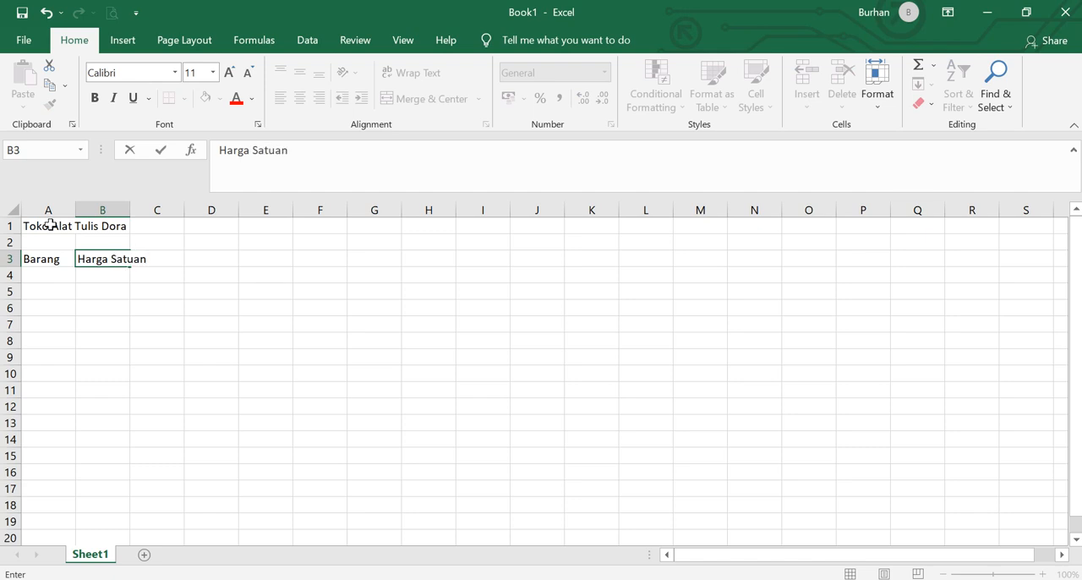
{"action": "key", "text": "Tab"}
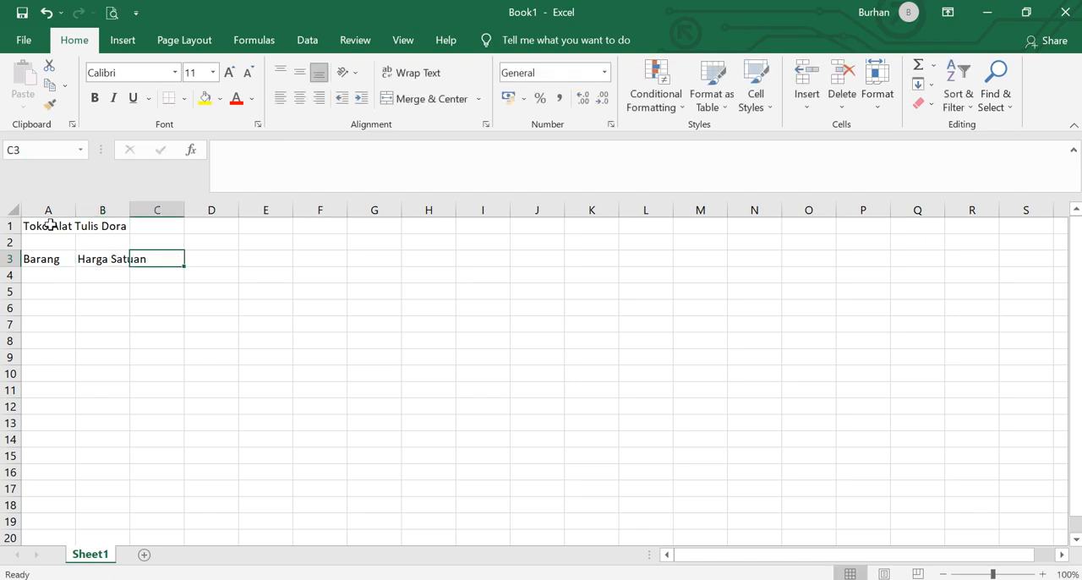
- Add the headers "Jumlah Barang" in cell C3 and "Total Harga" in cell D3
{"action": "type", "text": "Jumlah "}
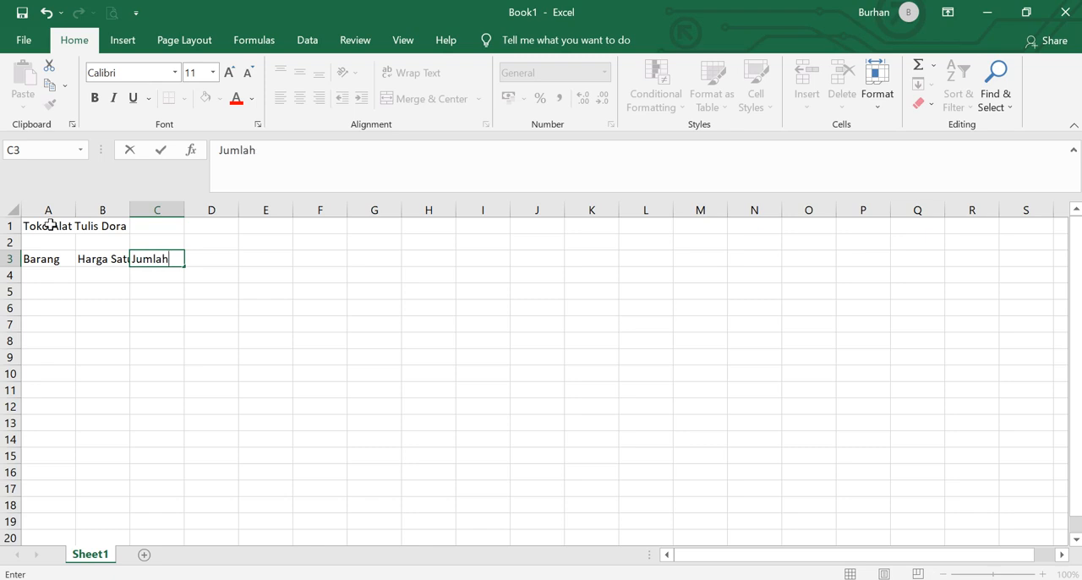
{"action": "type", "text": "Barang"}
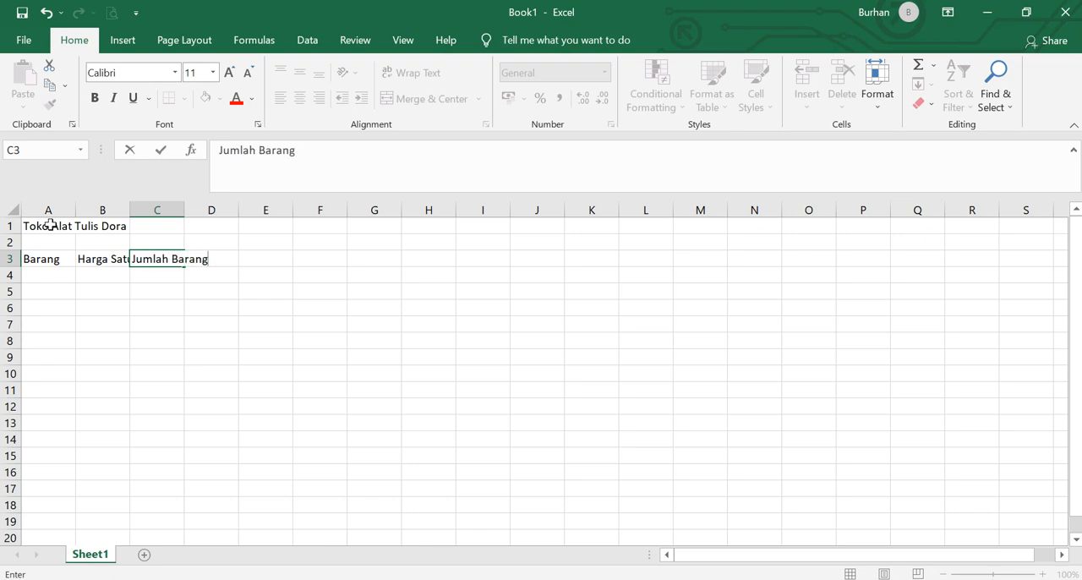
{"action": "key", "text": "Tab"}
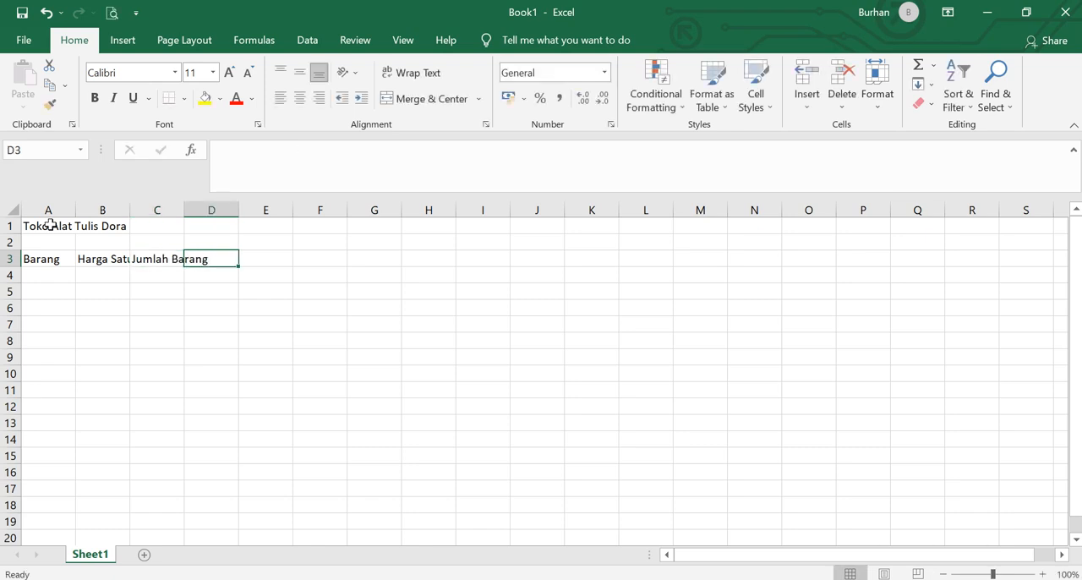
{"action": "type", "text": "Tota"}
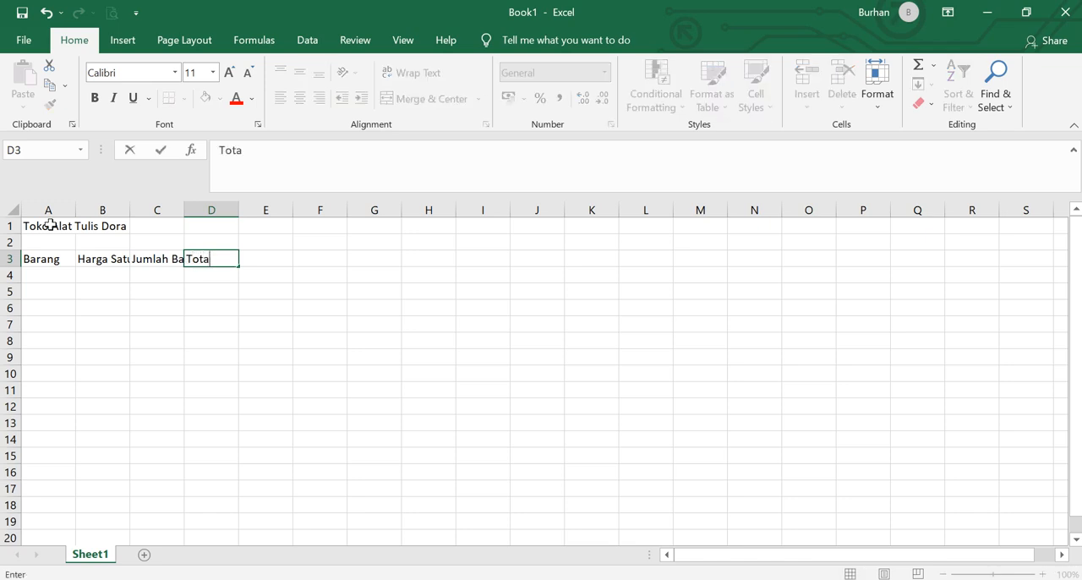
{"action": "type", "text": "l harga"}
{"action": "key", "text": "BackSpace"}
{"action": "key", "text": "BackSpace"}
{"action": "key", "text": "BackSpace"}
{"action": "key", "text": "BackSpace"}
{"action": "key", "text": "BackSpace"}
{"action": "type", "text": "Harga"}
{"action": "key", "text": "Return"}
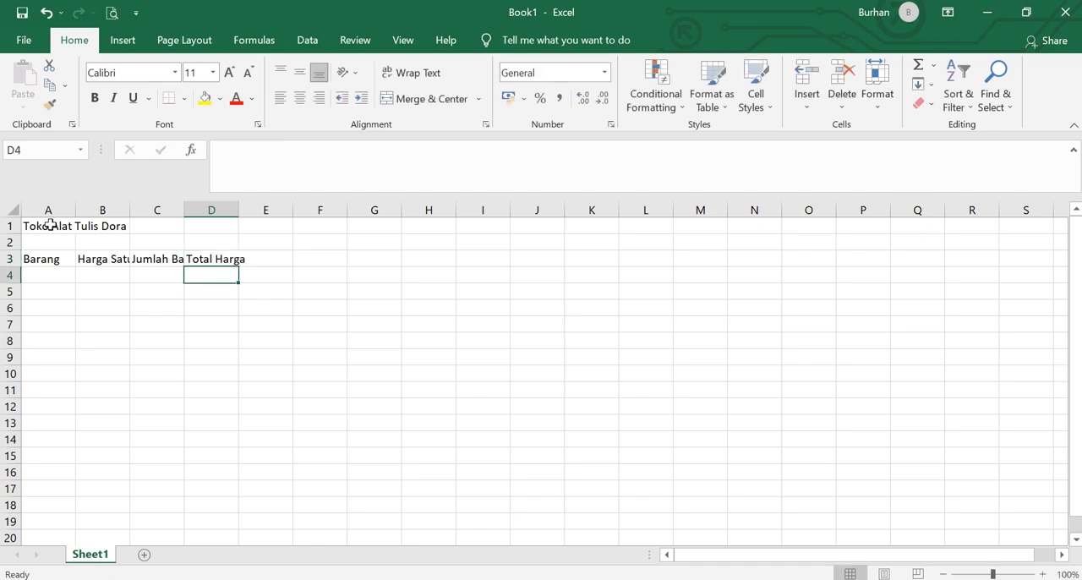
- List the items Pensil, Pulpen and Penghapus under the Barang header in cells A4 to A6
{"action": "key", "text": "Left"}
{"action": "key", "text": "Left"}
{"action": "key", "text": "Left"}
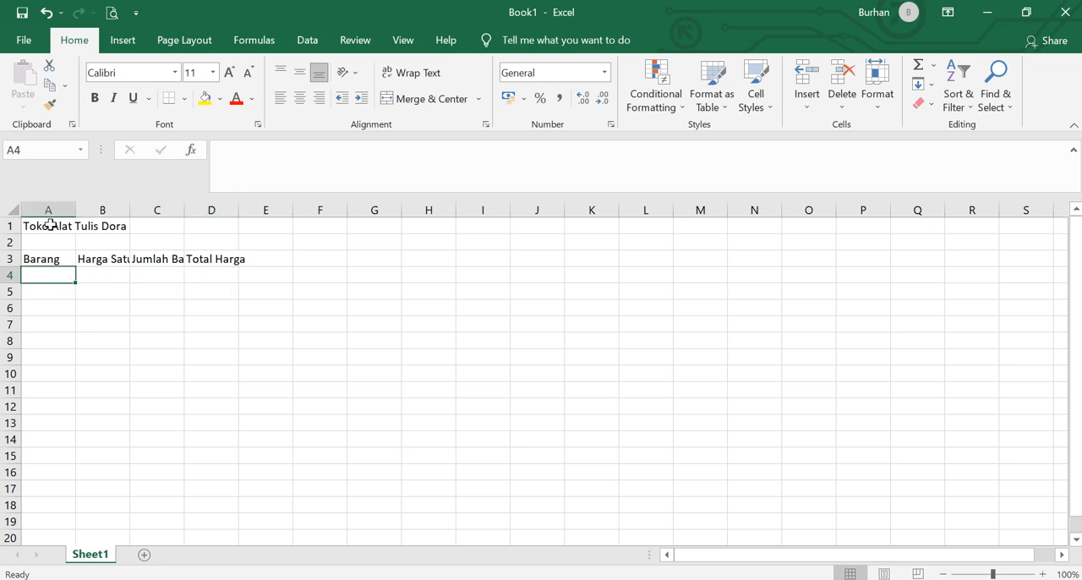
{"action": "type", "text": "Pensil"}
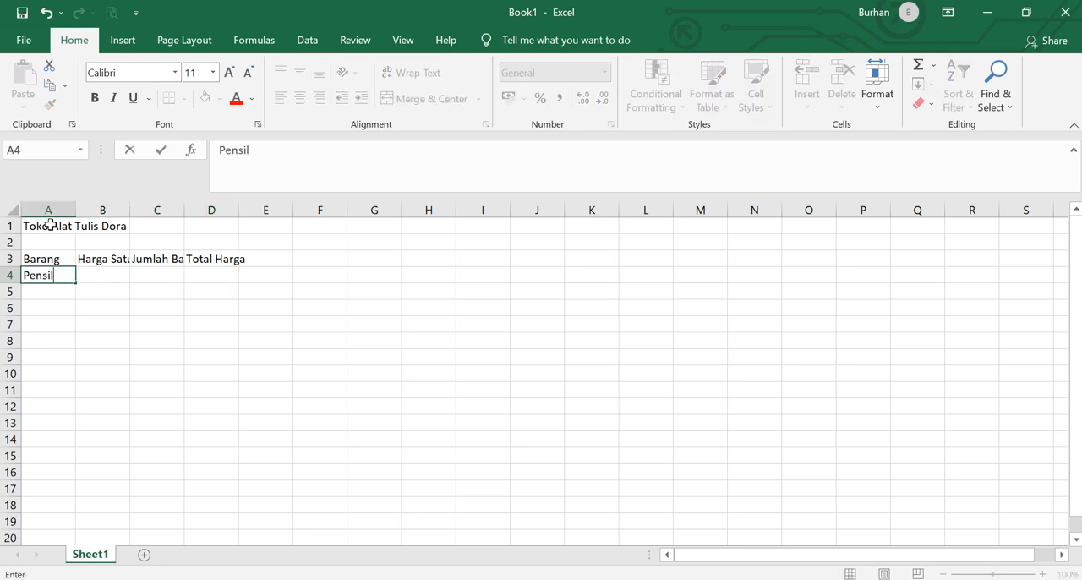
{"action": "key", "text": "Return"}
{"action": "type", "text": "Pulpen"}
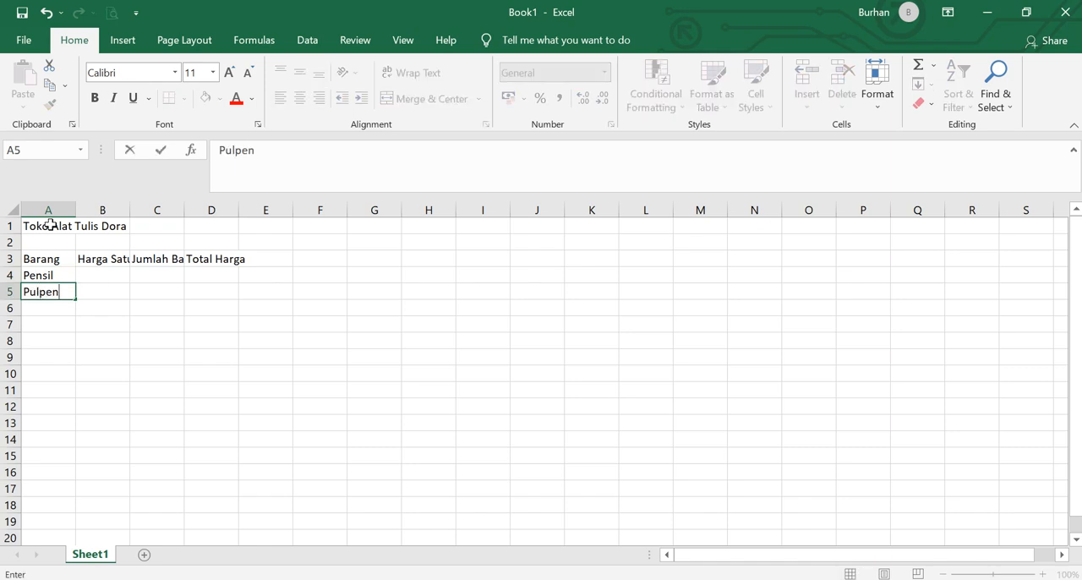
{"action": "key", "text": "Return"}
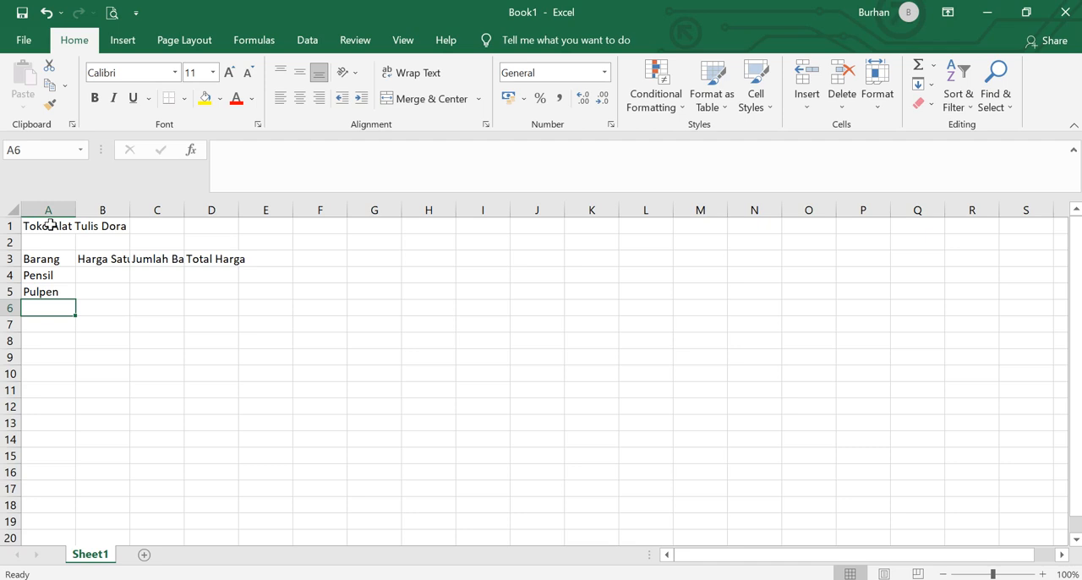
{"action": "type", "text": "Penghap"}
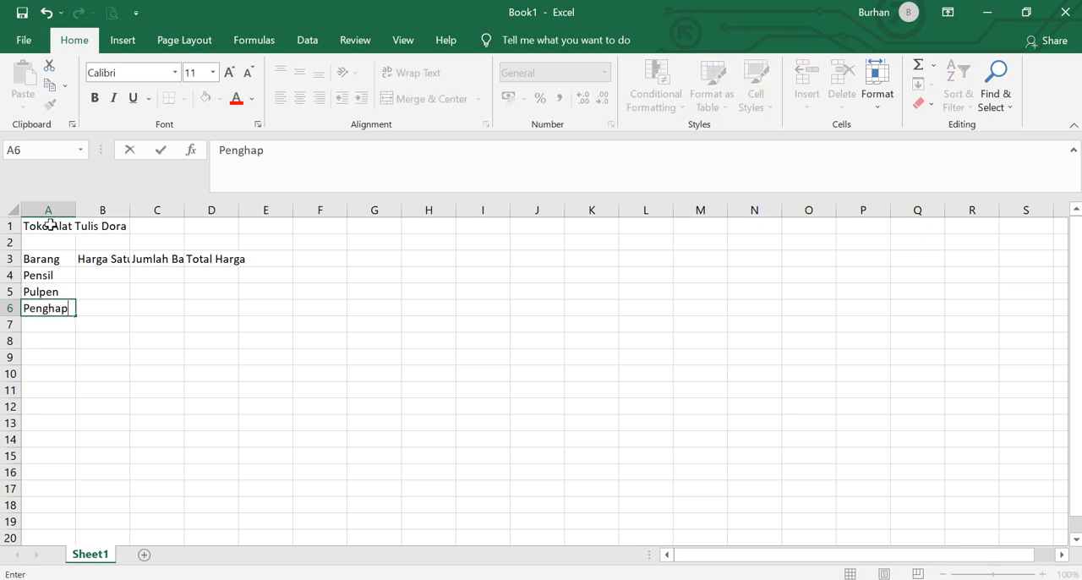
{"action": "type", "text": "us"}
{"action": "key", "text": "Return"}
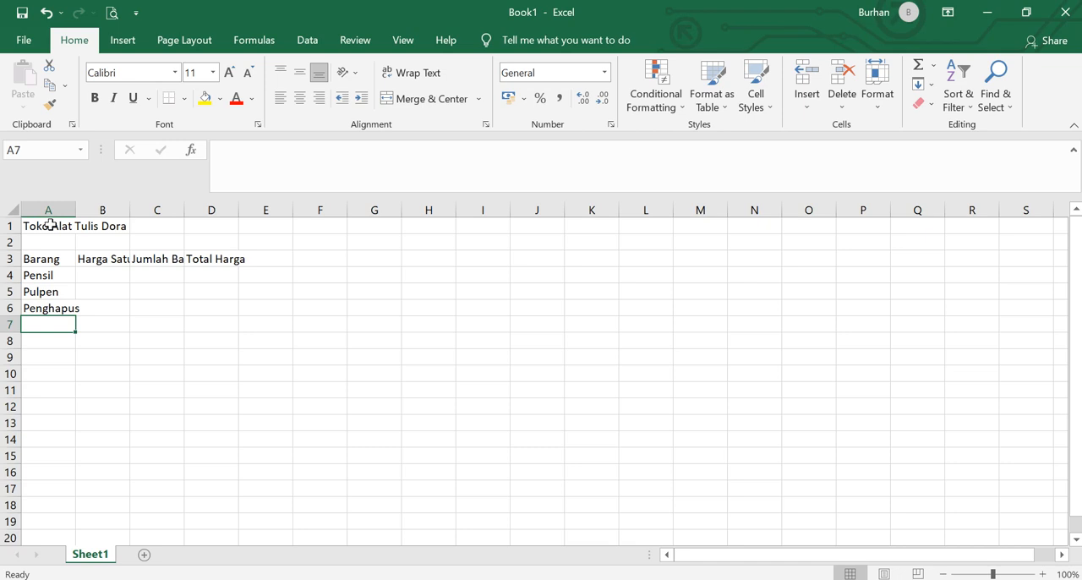
- Continue the item list with Rautan, Penggaris, Tempat Pensil and Spidol in cells A7 to A10
{"action": "type", "text": "Rautan"}
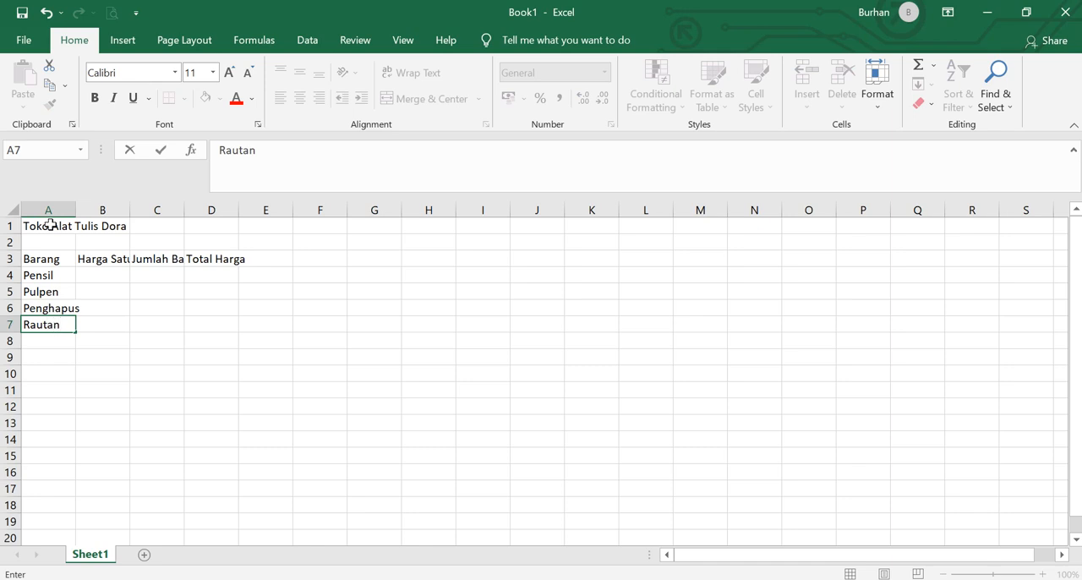
{"action": "key", "text": "Return"}
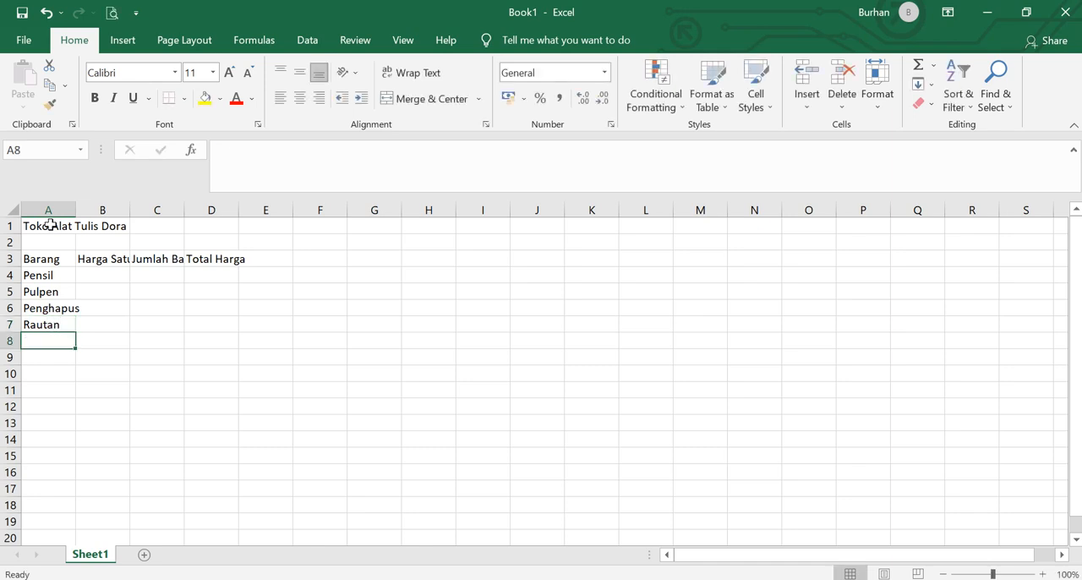
{"action": "type", "text": "Penggaris"}
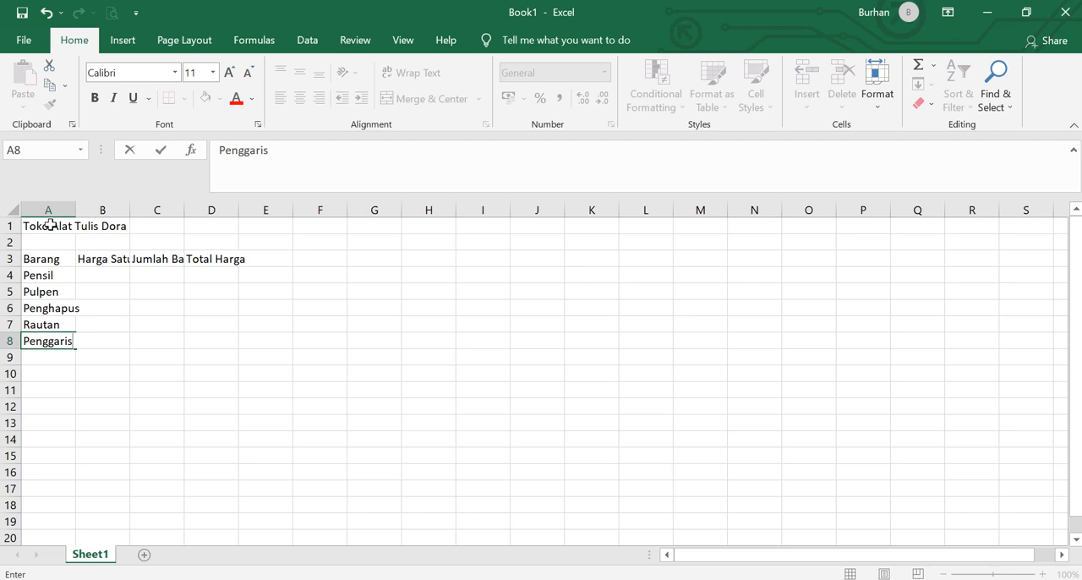
{"action": "key", "text": "Return"}
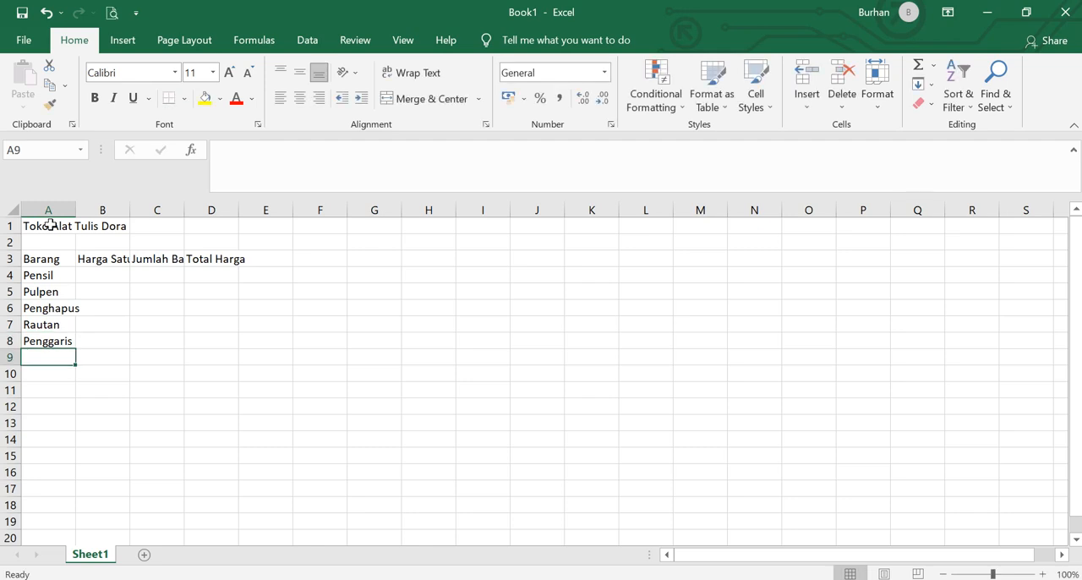
{"action": "type", "text": "Tem"}
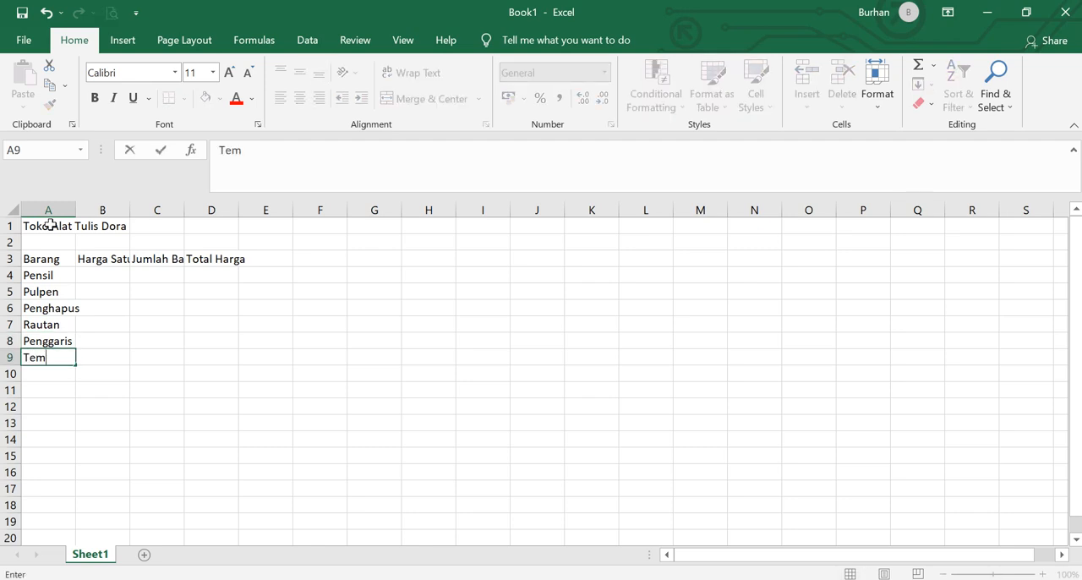
{"action": "type", "text": "pat Pensil"}
{"action": "key", "text": "Return"}
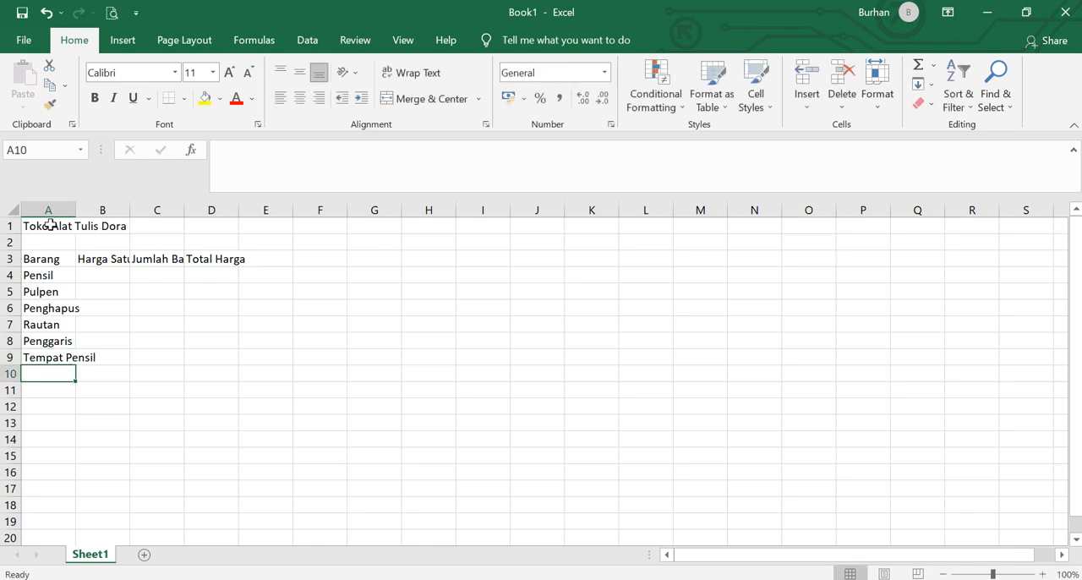
{"action": "type", "text": "Spidol"}
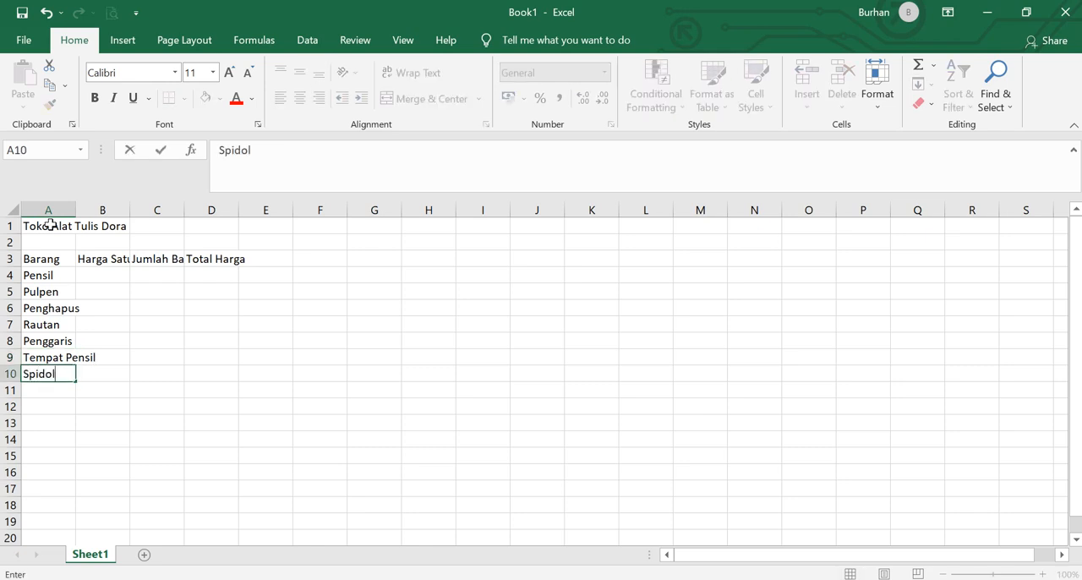
{"action": "key", "text": "Tab"}
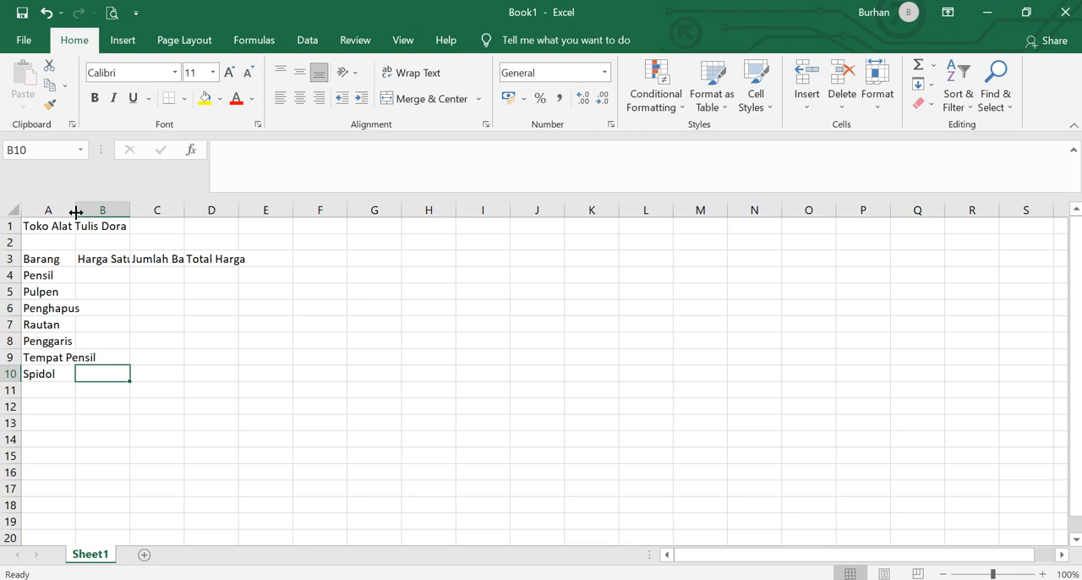
- Widen columns A to D so that the title, headers and item names fit inside their own columns
{"action": "left_click_drag", "start_coordinate": [76, 212], "coordinate": [133, 220]}
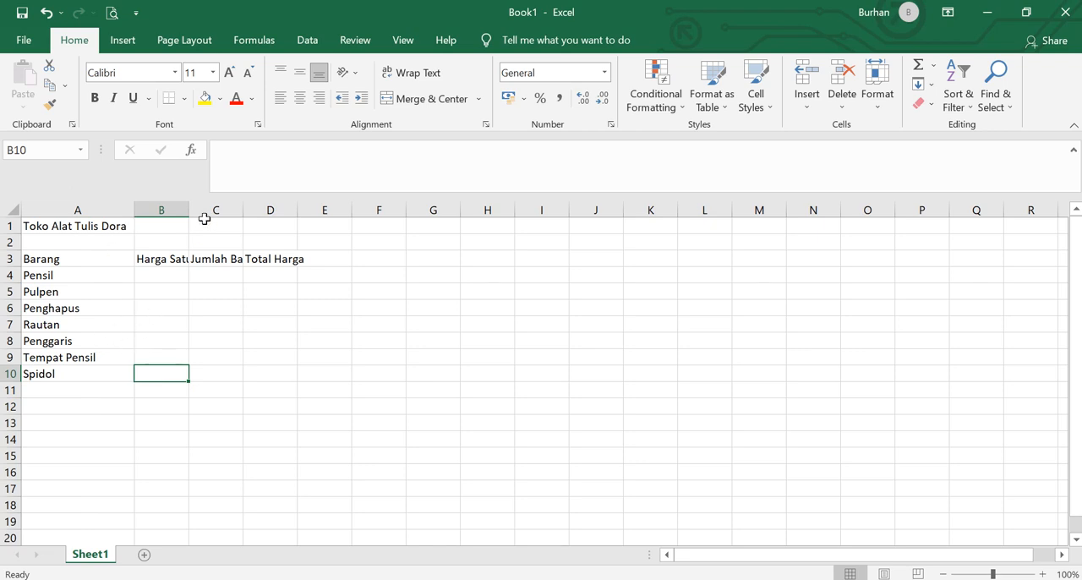
{"action": "left_click_drag", "start_coordinate": [188, 213], "coordinate": [393, 215]}
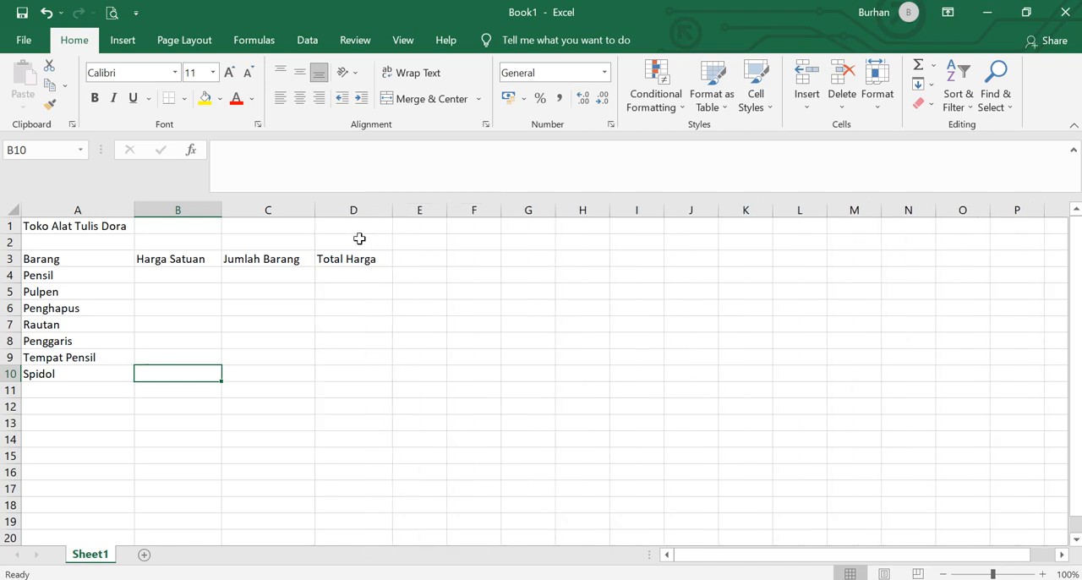
- Enter the unit prices 2000, 4000, 900 and 5000 under Harga Satuan in cells B4 to B7
{"action": "left_click", "coordinate": [171, 279]}
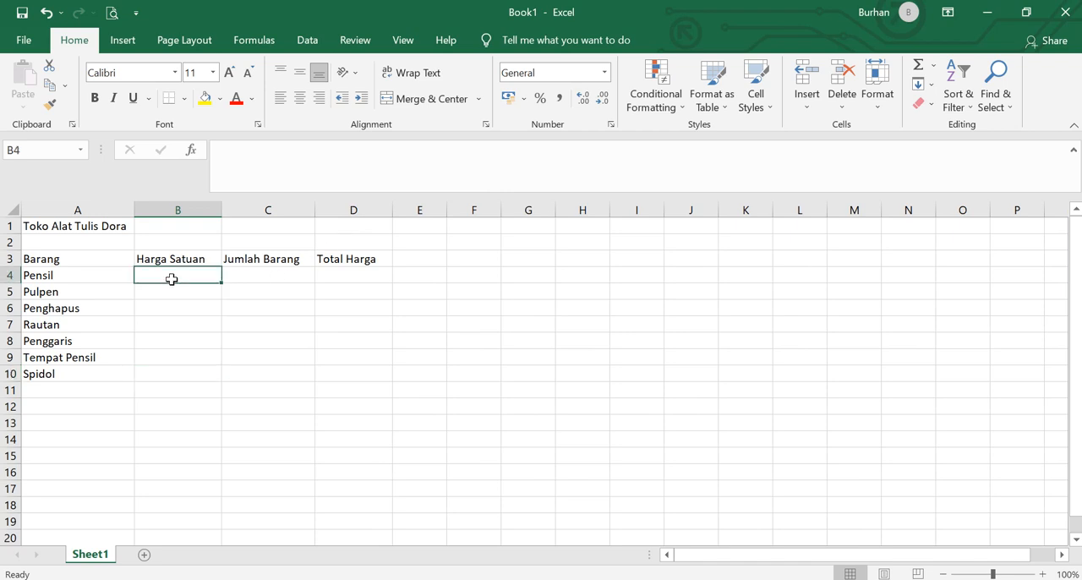
{"action": "type", "text": "2000"}
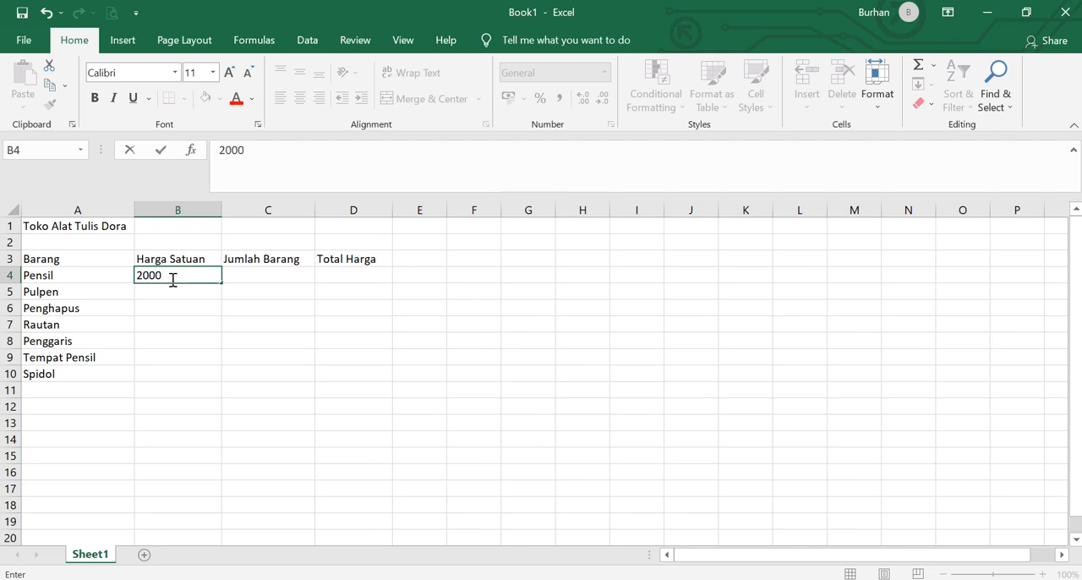
{"action": "key", "text": "Return"}
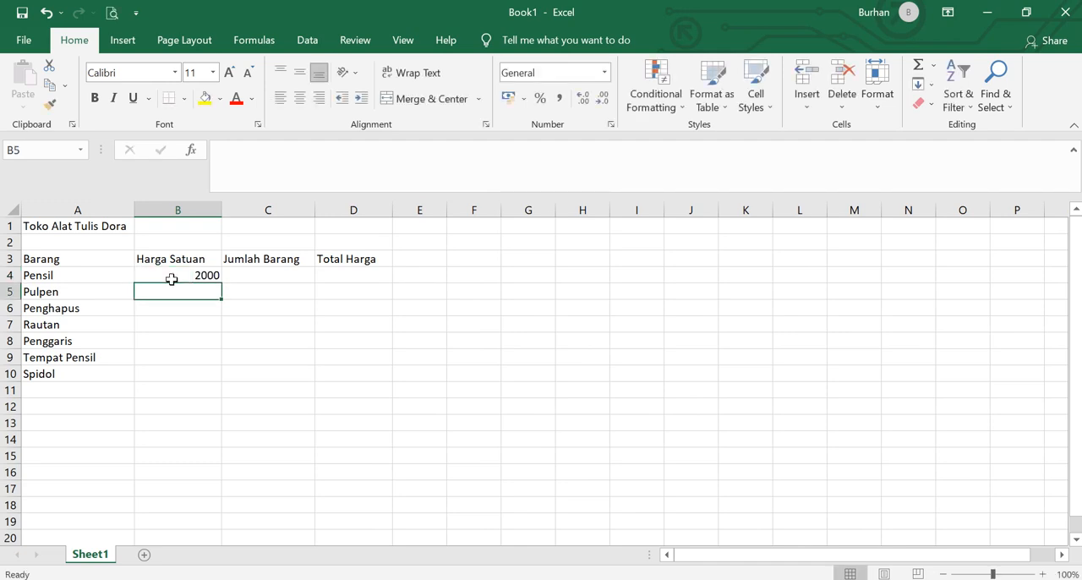
{"action": "type", "text": "4000"}
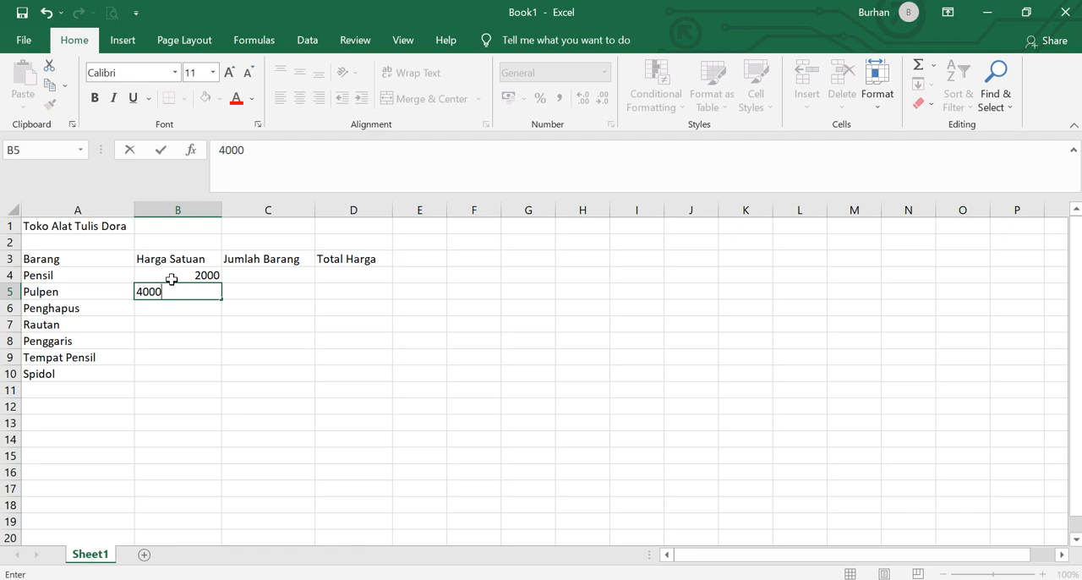
{"action": "key", "text": "Return"}
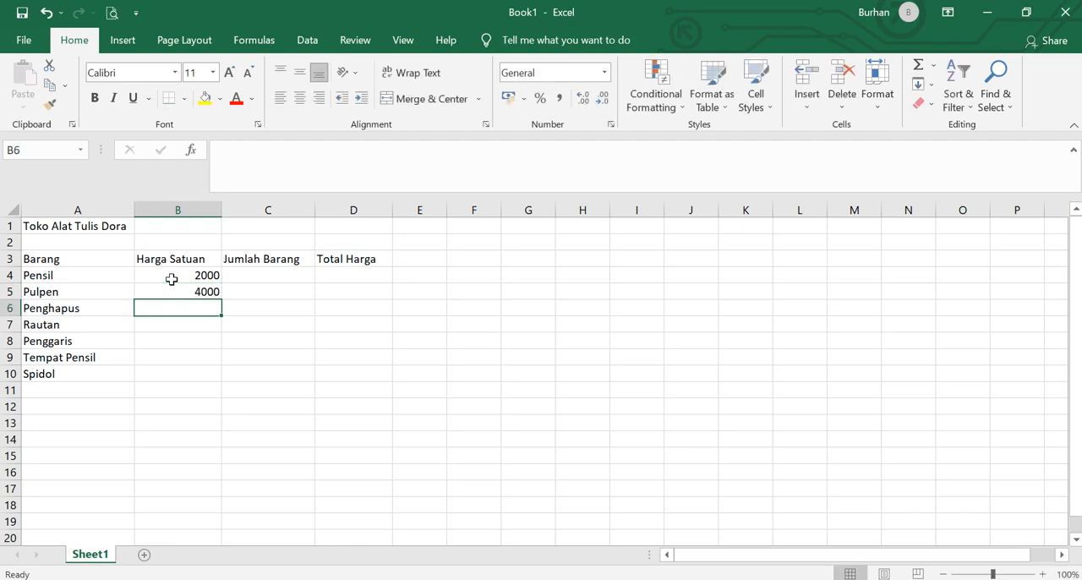
{"action": "type", "text": "900"}
{"action": "key", "text": "Return"}
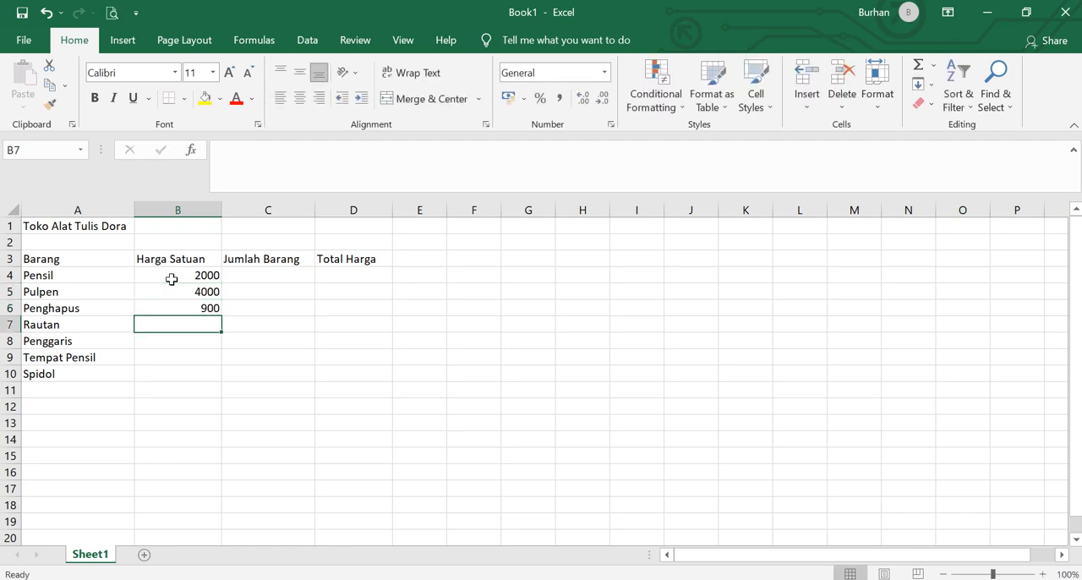
{"action": "type", "text": "5000"}
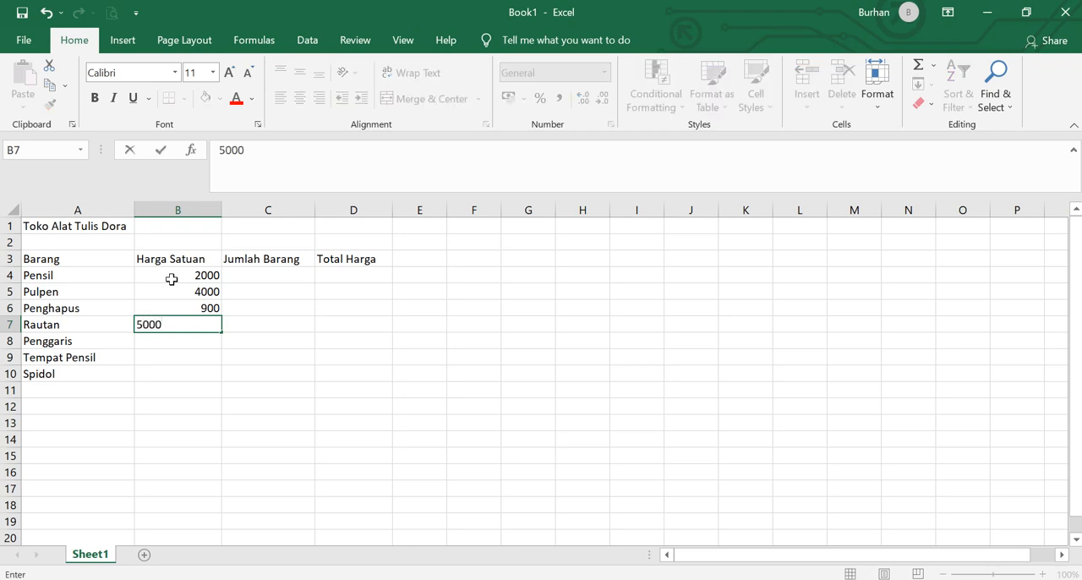
{"action": "key", "text": "Return"}
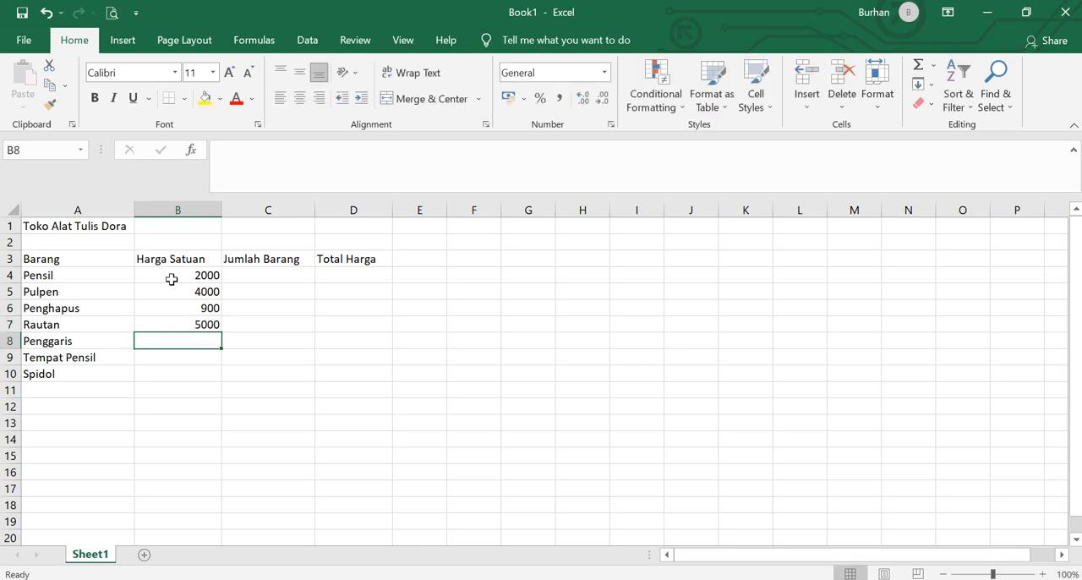
- Complete the Harga Satuan column with 1700, 22000 and 3900 in cells B8 to B10
{"action": "type", "text": "1700"}
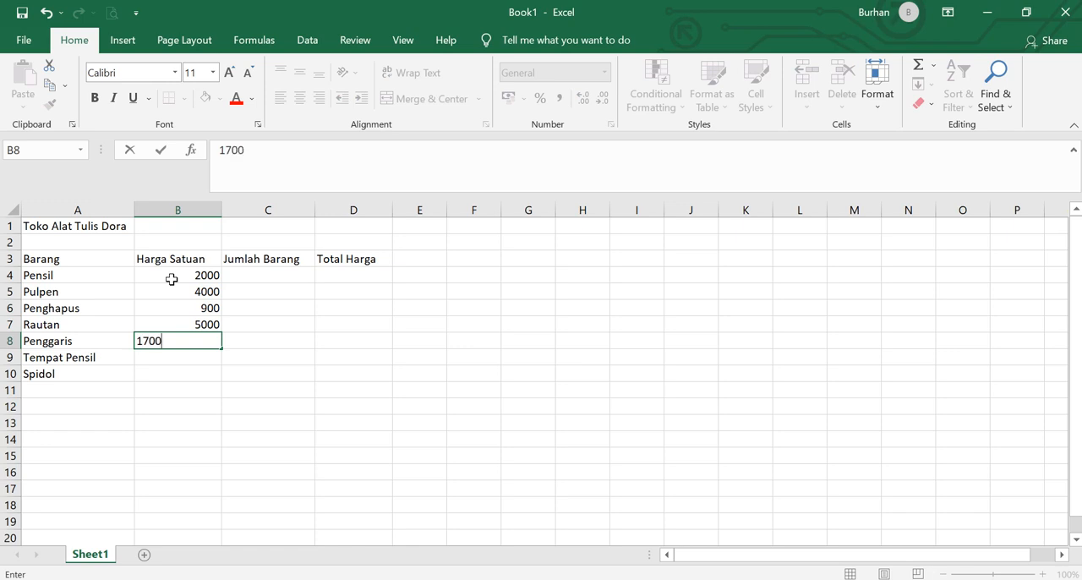
{"action": "key", "text": "Return"}
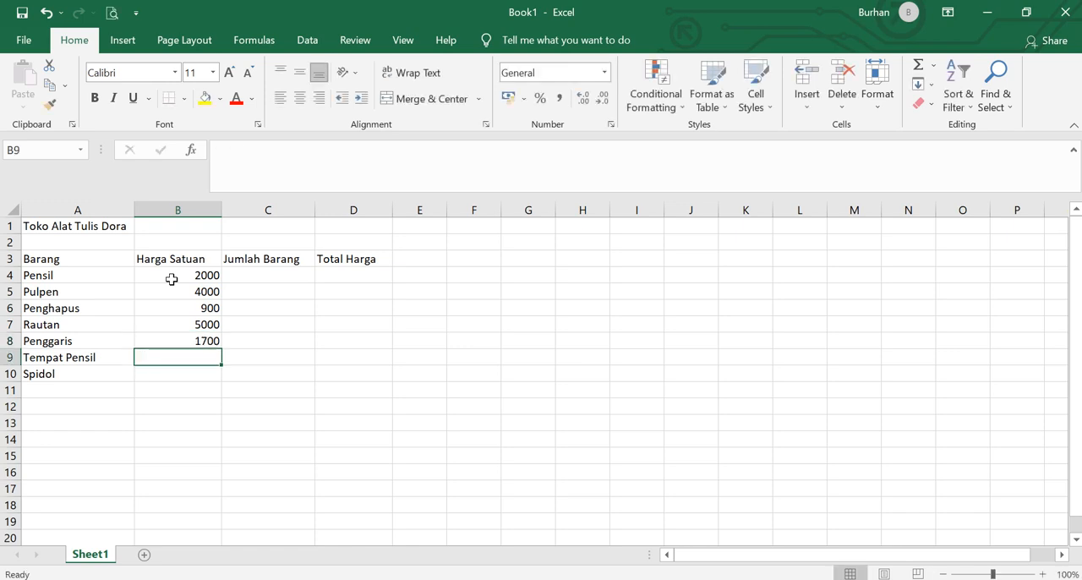
{"action": "type", "text": "22000"}
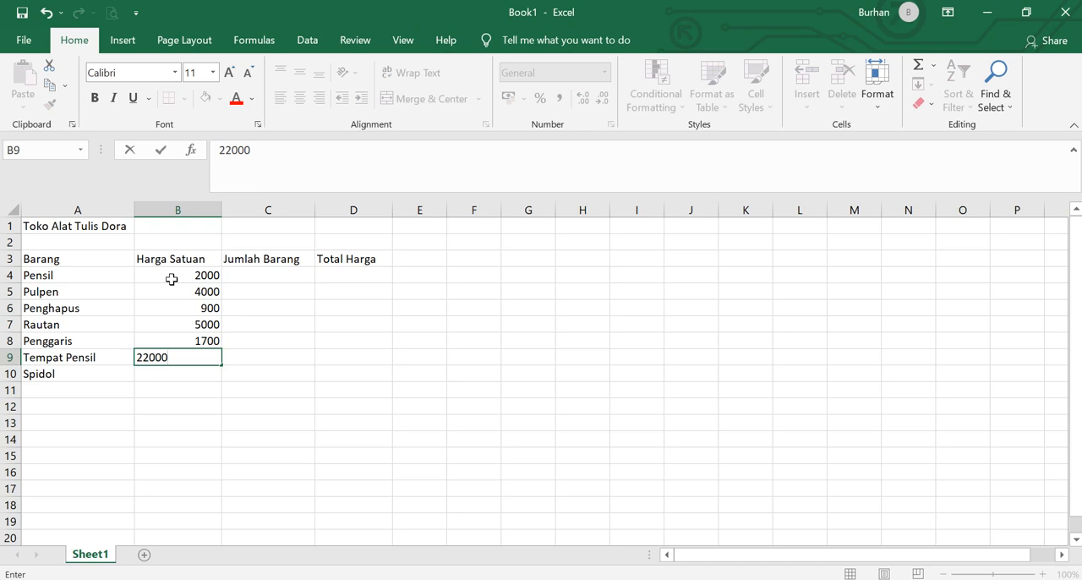
{"action": "key", "text": "Return"}
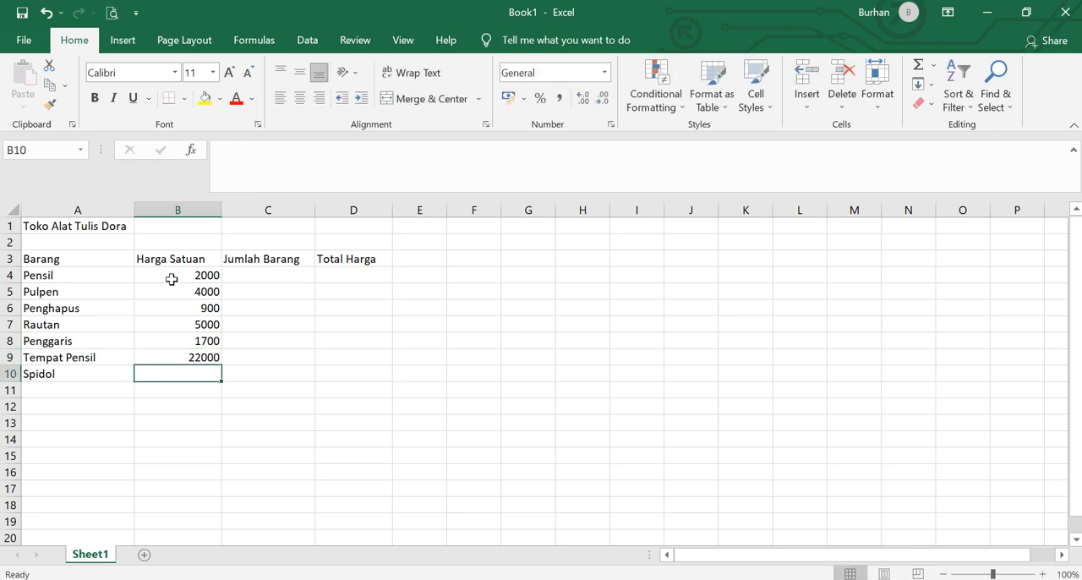
{"action": "type", "text": "3900"}
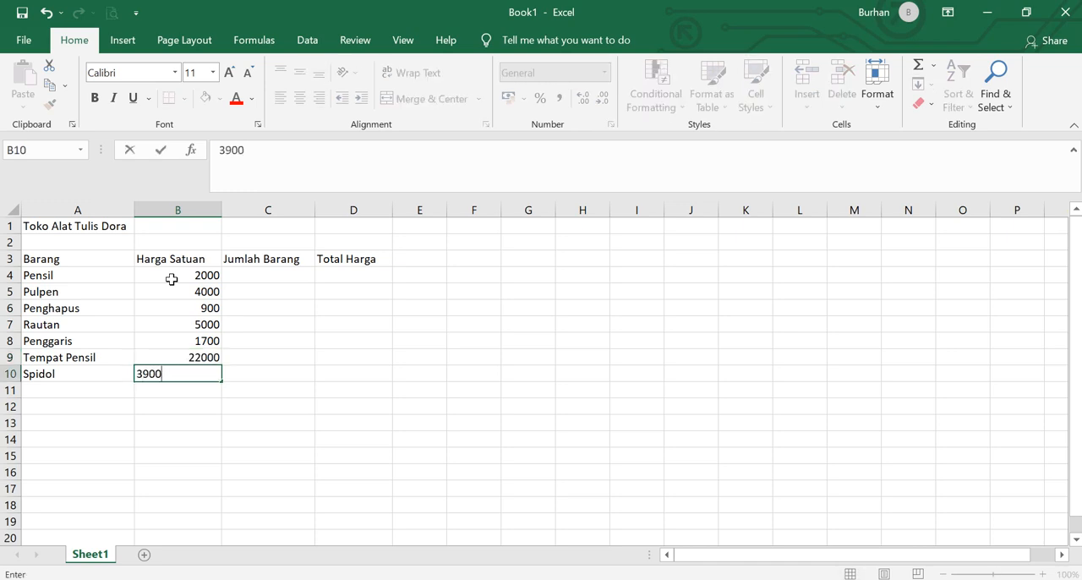
{"action": "key", "text": "Return"}
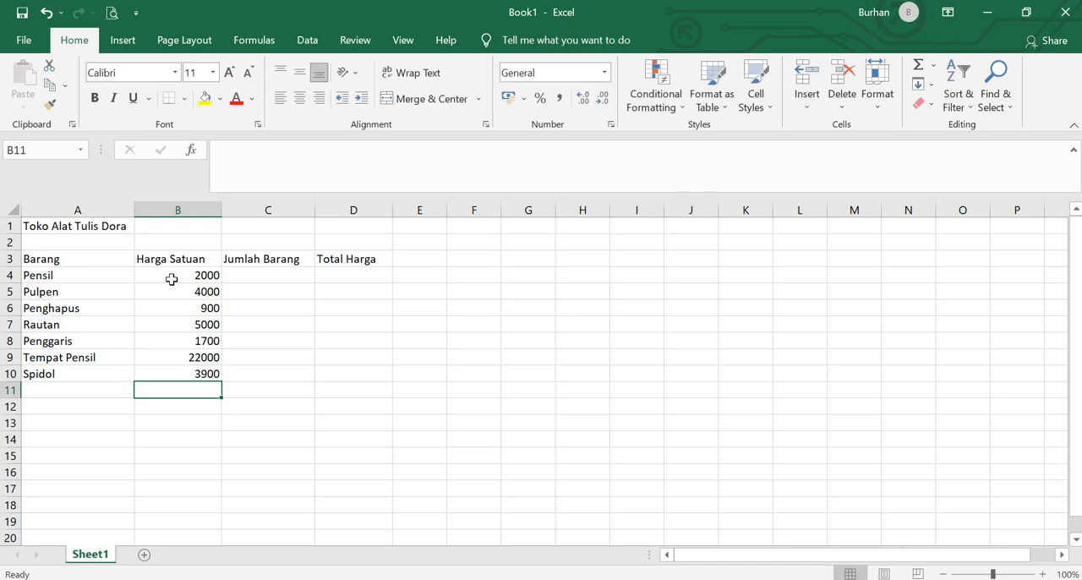
- Enter the quantities 5, 3, 2 and 2 under Jumlah Barang in cells C4 to C7
{"action": "key", "text": "Right"}
{"action": "key", "text": "Up"}
{"action": "key", "text": "Up"}
{"action": "key", "text": "Up"}
{"action": "key", "text": "Up"}
{"action": "key", "text": "Up"}
{"action": "key", "text": "Up"}
{"action": "key", "text": "Up"}
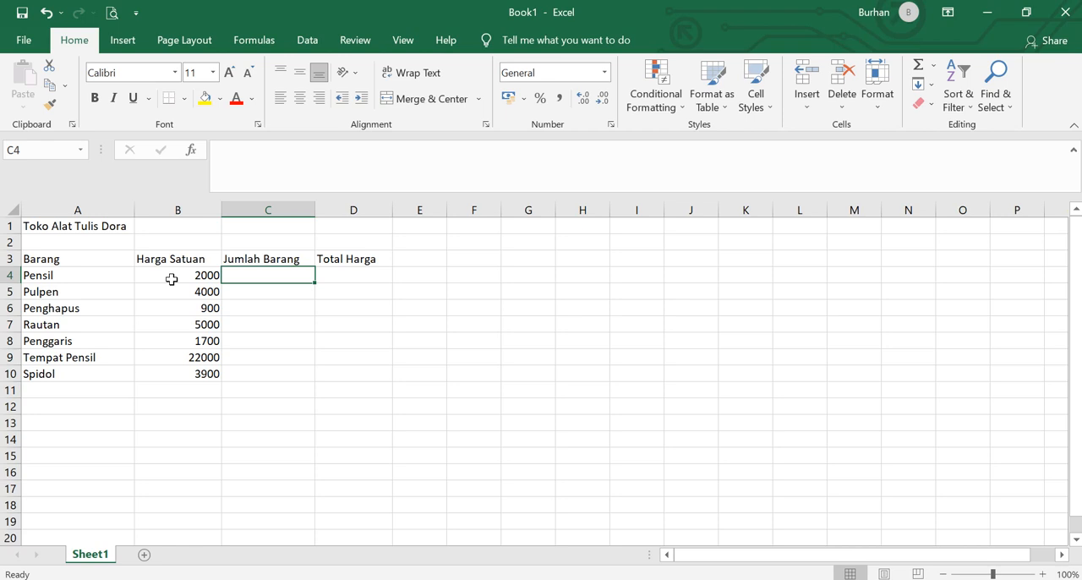
{"action": "type", "text": "5"}
{"action": "key", "text": "Return"}
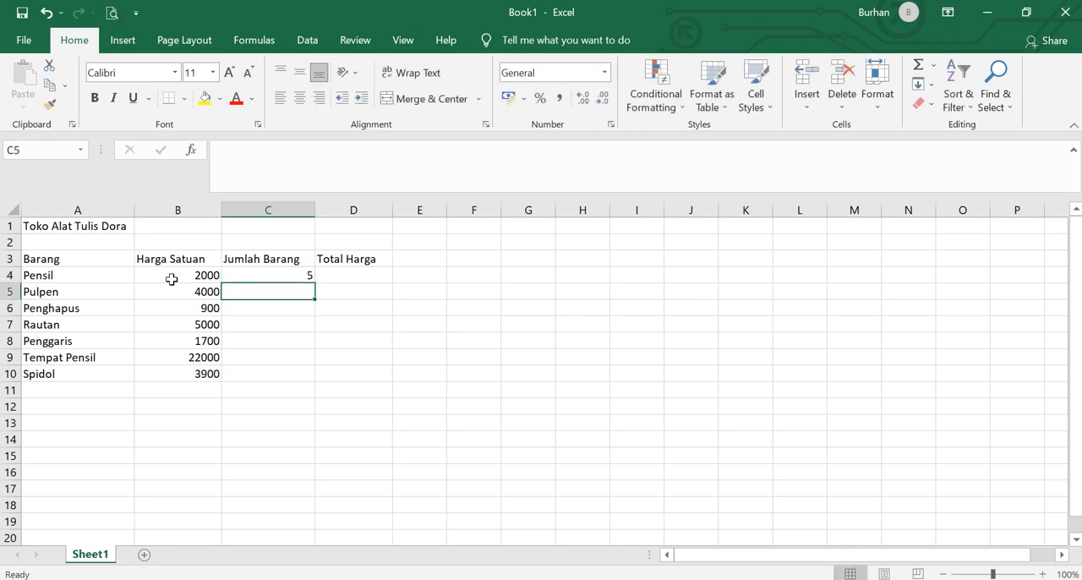
{"action": "type", "text": "3"}
{"action": "key", "text": "Return"}
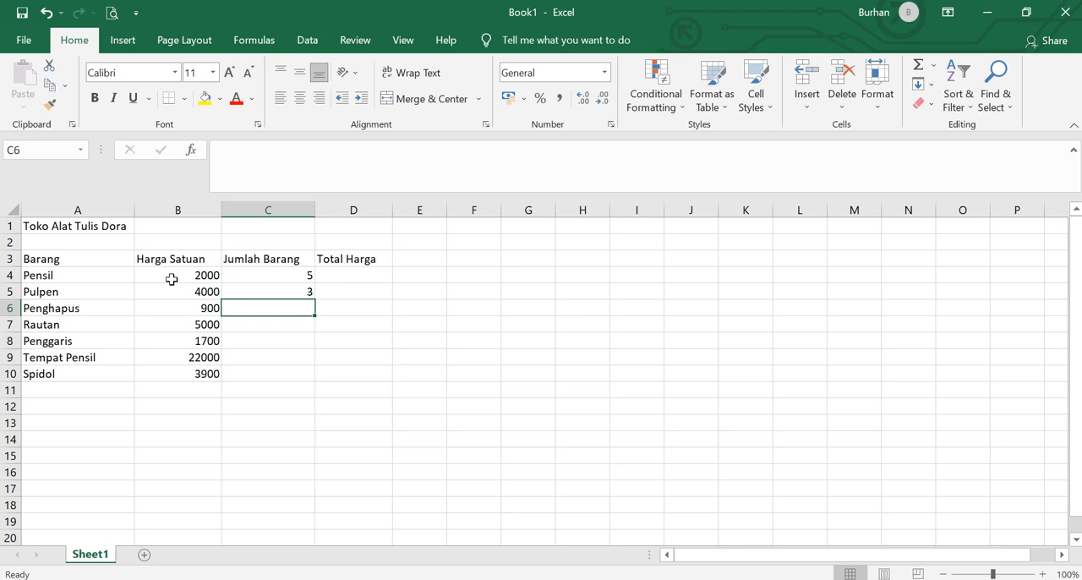
{"action": "type", "text": "2"}
{"action": "key", "text": "Return"}
{"action": "type", "text": "2"}
{"action": "key", "text": "Return"}
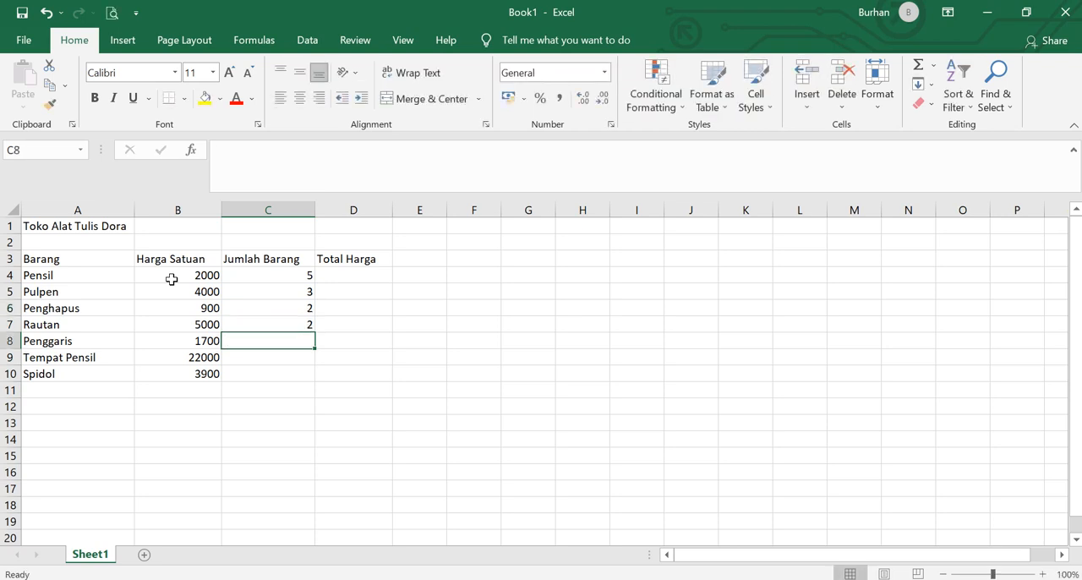
- Complete the Jumlah Barang column with 4, 3 and 2 in cells C8 to C10
{"action": "type", "text": "4"}
{"action": "key", "text": "Return"}
{"action": "type", "text": "3"}
{"action": "key", "text": "Return"}
{"action": "type", "text": "2"}
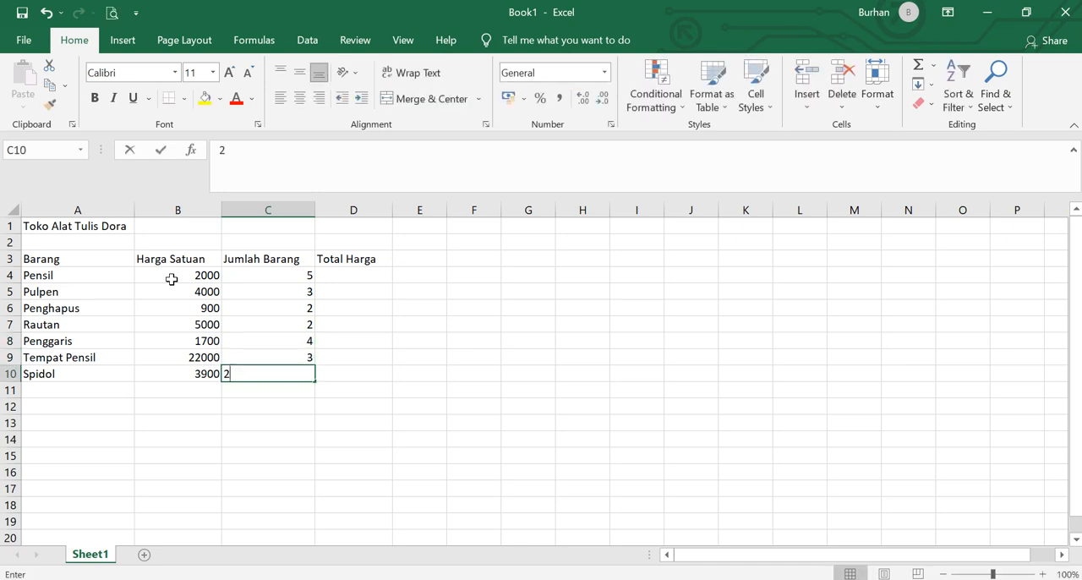
{"action": "key", "text": "Tab"}
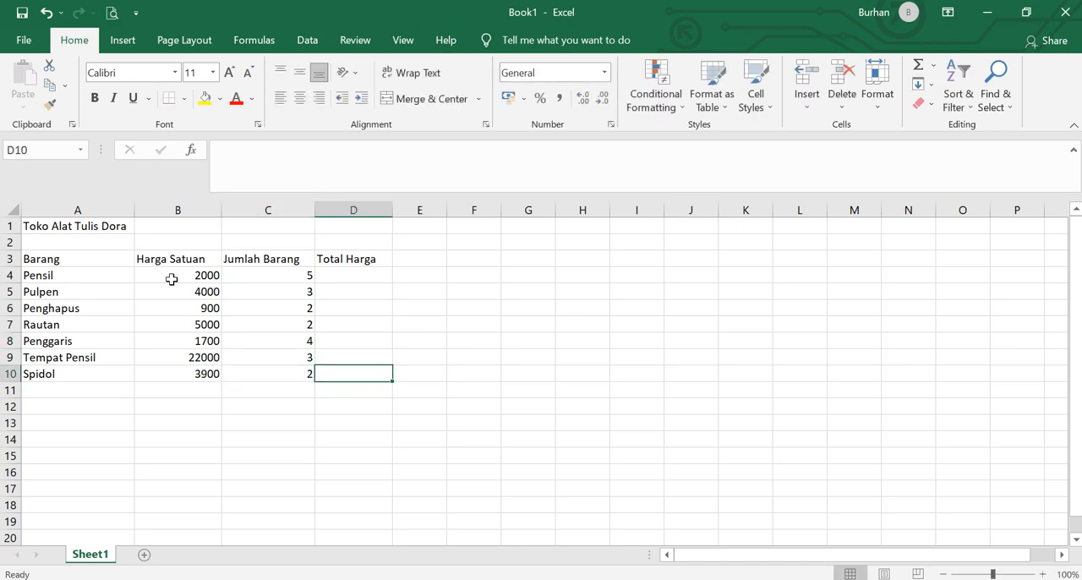
- Calculate the total price of Pensil in cell D4 with the formula =B4*C4
{"action": "key", "text": "Up"}
{"action": "key", "text": "Up"}
{"action": "key", "text": "Up"}
{"action": "key", "text": "Up"}
{"action": "key", "text": "Up"}
{"action": "key", "text": "Up"}
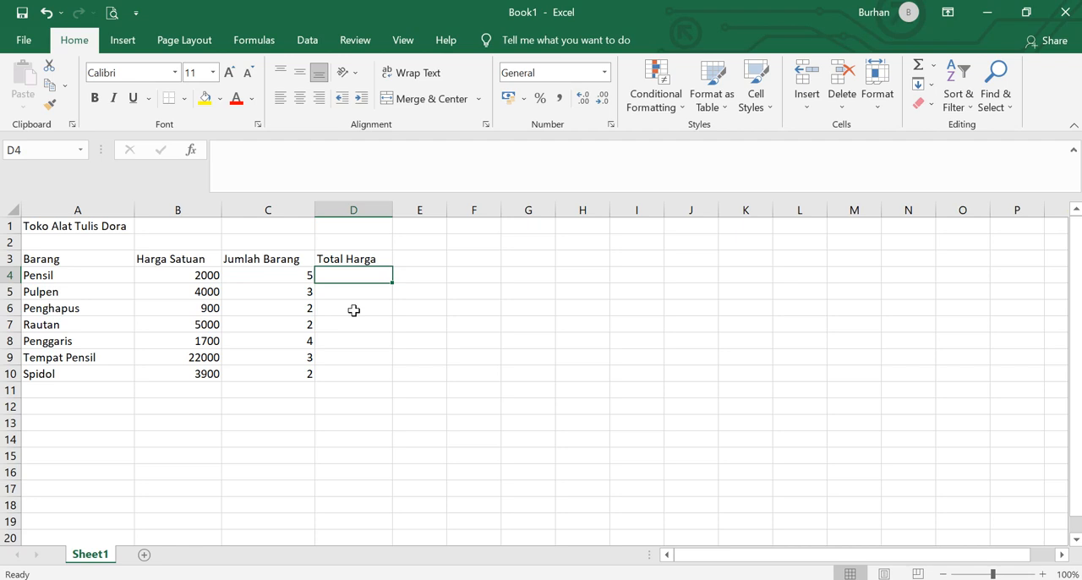
{"action": "type", "text": "="}
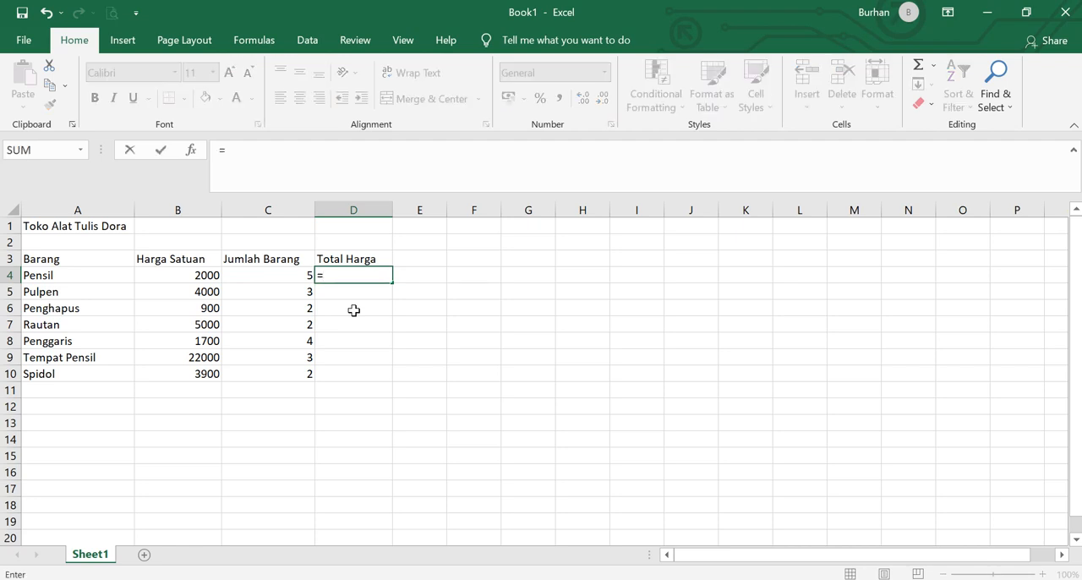
{"action": "left_click", "coordinate": [194, 276]}
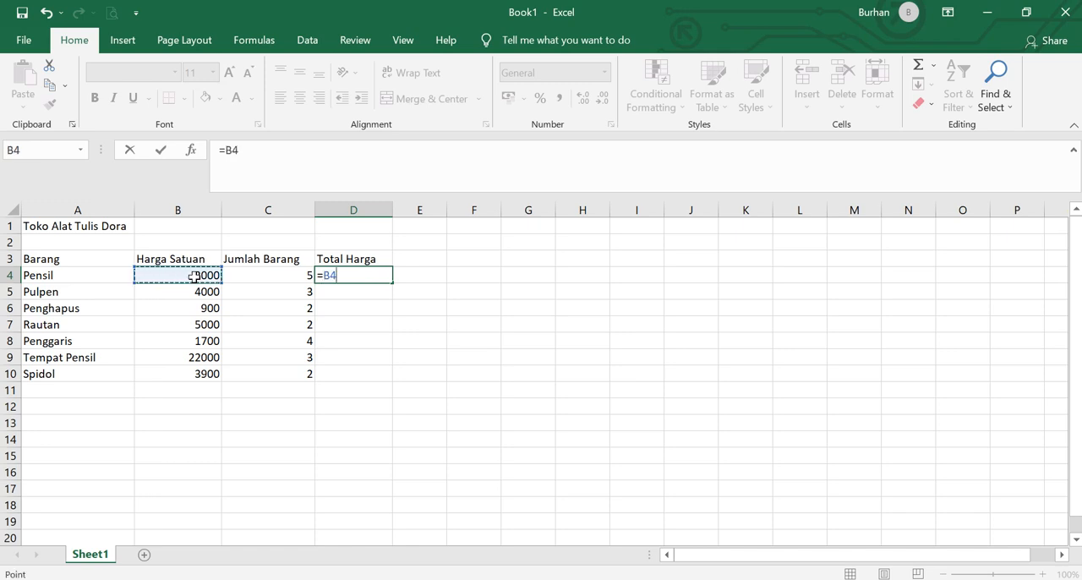
{"action": "type", "text": "*"}
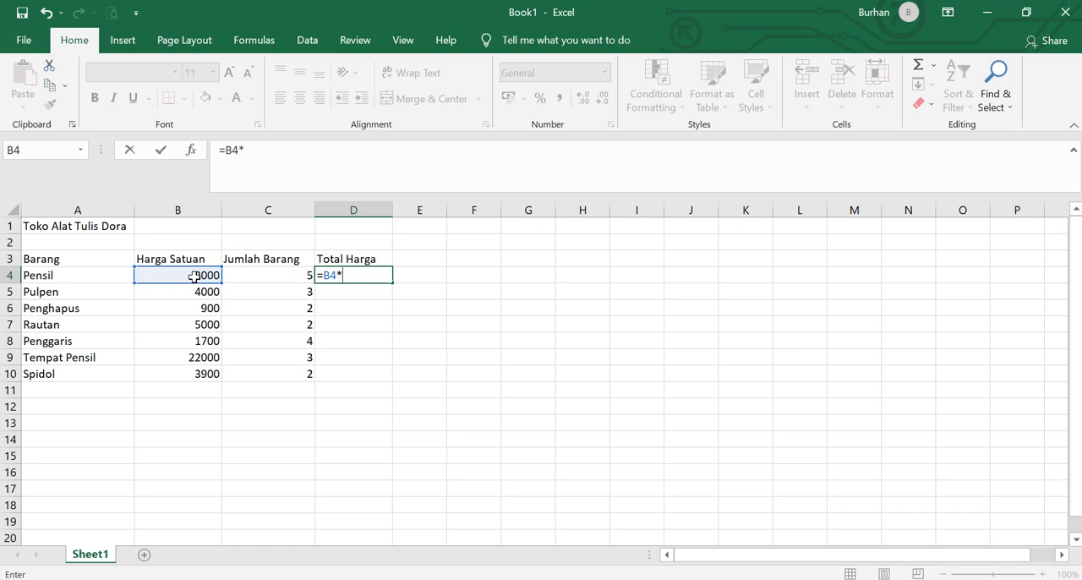
{"action": "left_click", "coordinate": [273, 273]}
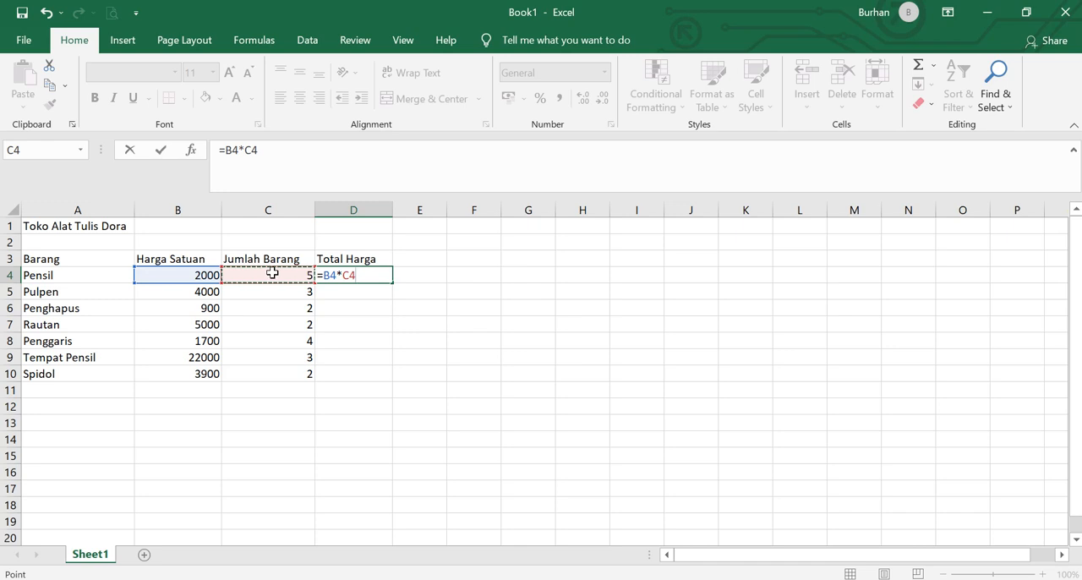
{"action": "key", "text": "Return"}
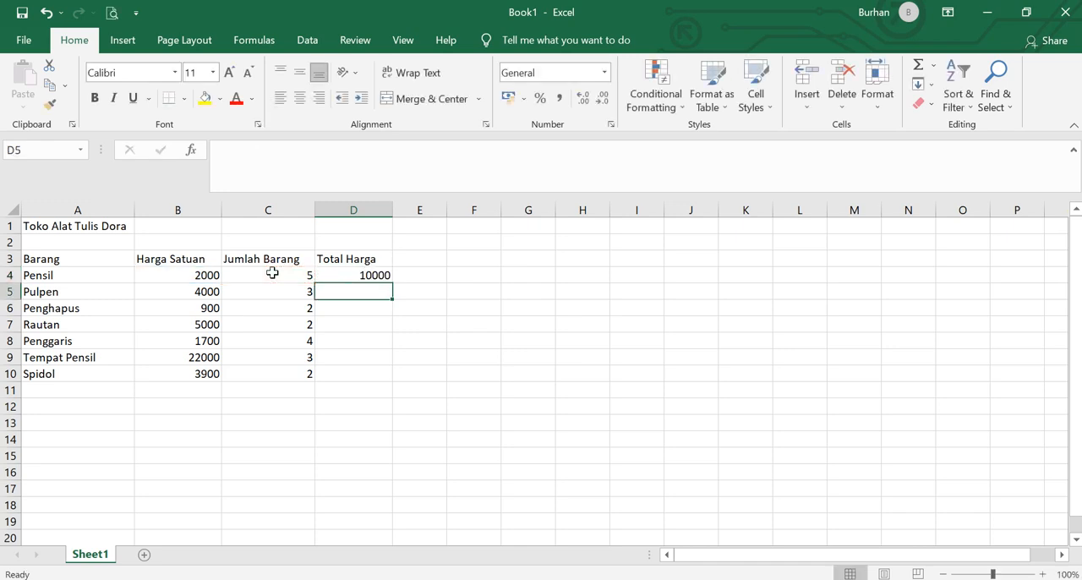
- Calculate the total price of Pulpen in cell D5 by multiplying B5 by C5
{"action": "type", "text": "="}
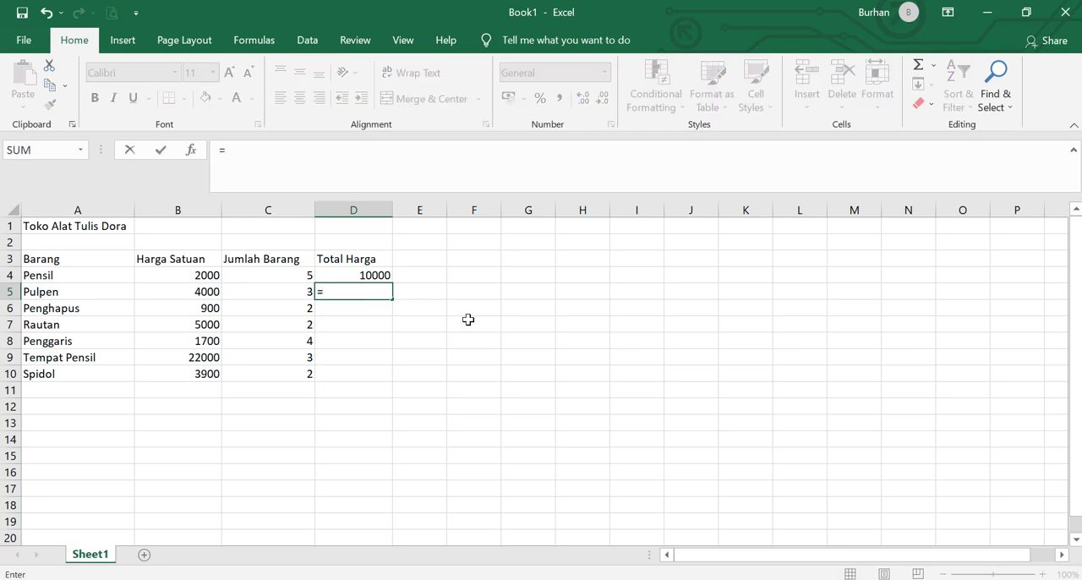
{"action": "left_click", "coordinate": [203, 292]}
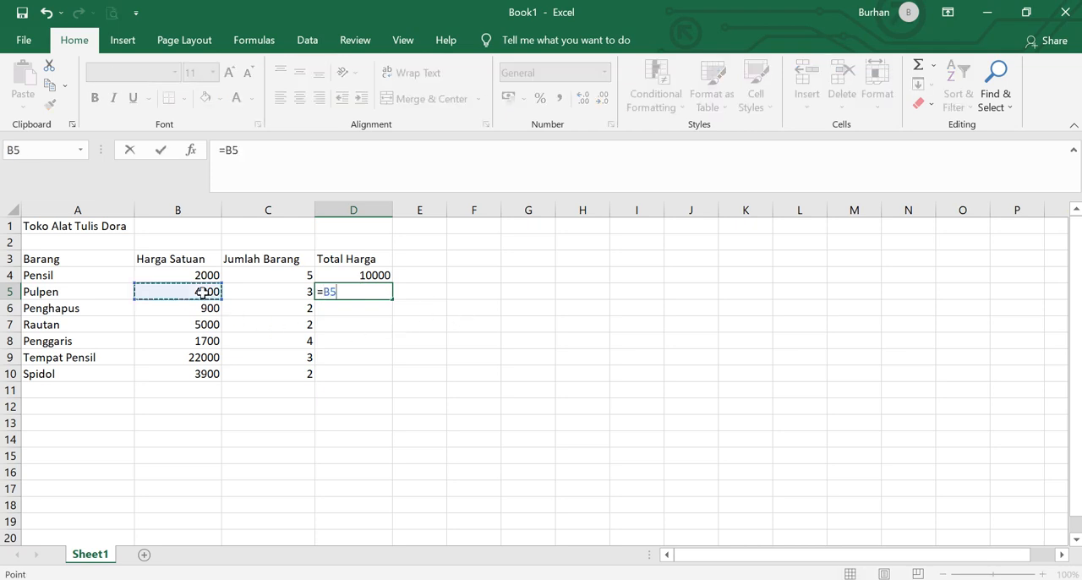
{"action": "type", "text": "*"}
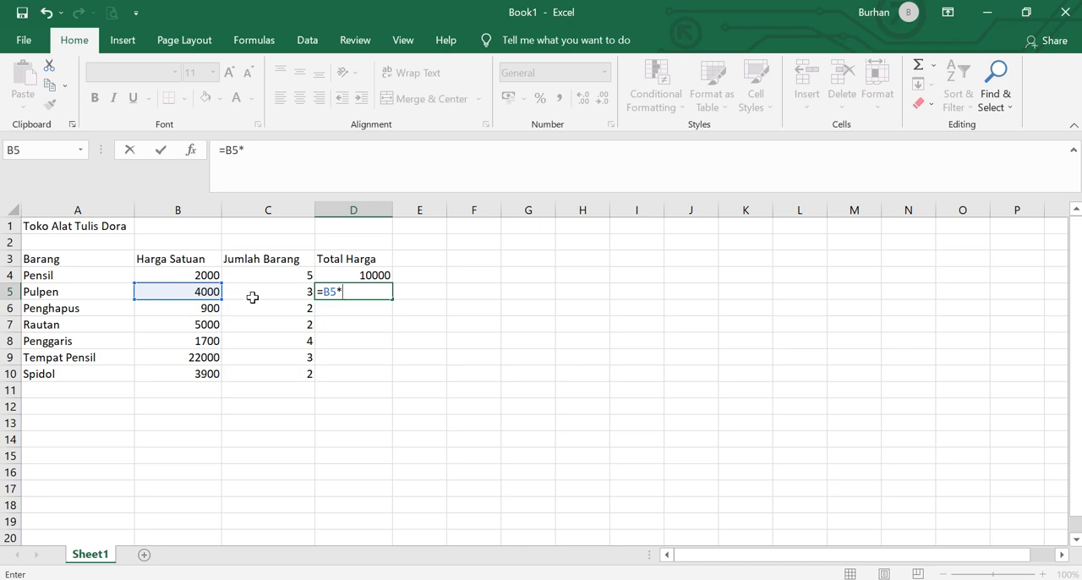
{"action": "left_click", "coordinate": [251, 296]}
{"action": "key", "text": "Return"}
- Calculate the total price of Penghapus in cell D6 by multiplying B6 by C6
{"action": "type", "text": "="}
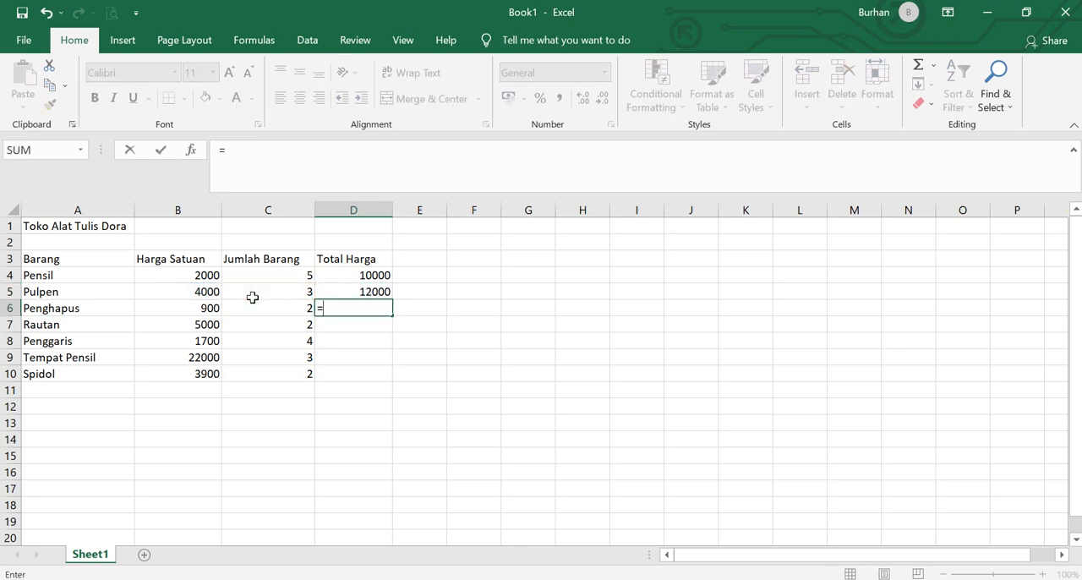
{"action": "left_click", "coordinate": [225, 305]}
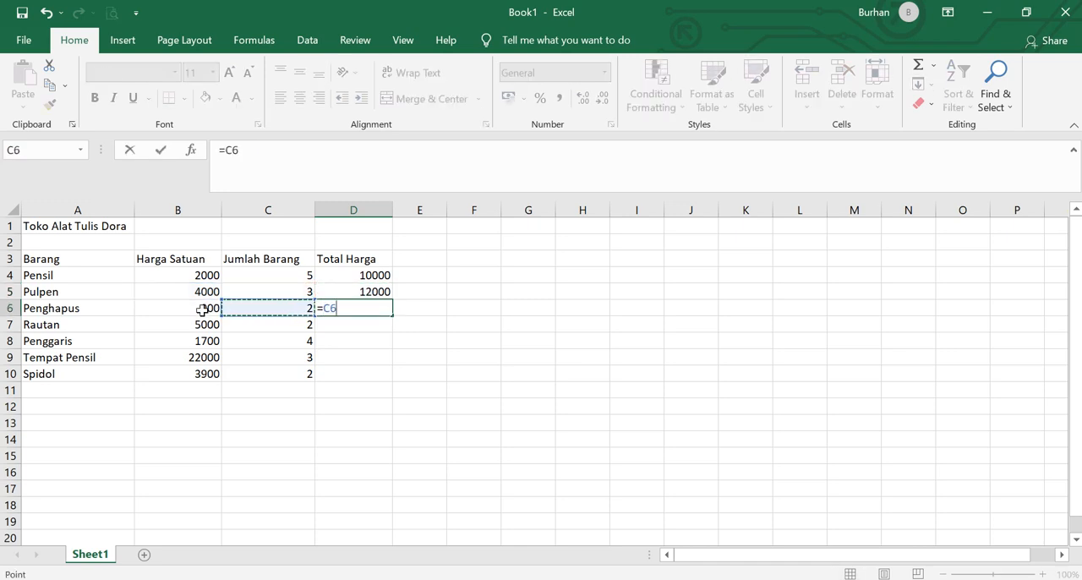
{"action": "left_click", "coordinate": [203, 309]}
{"action": "type", "text": "*"}
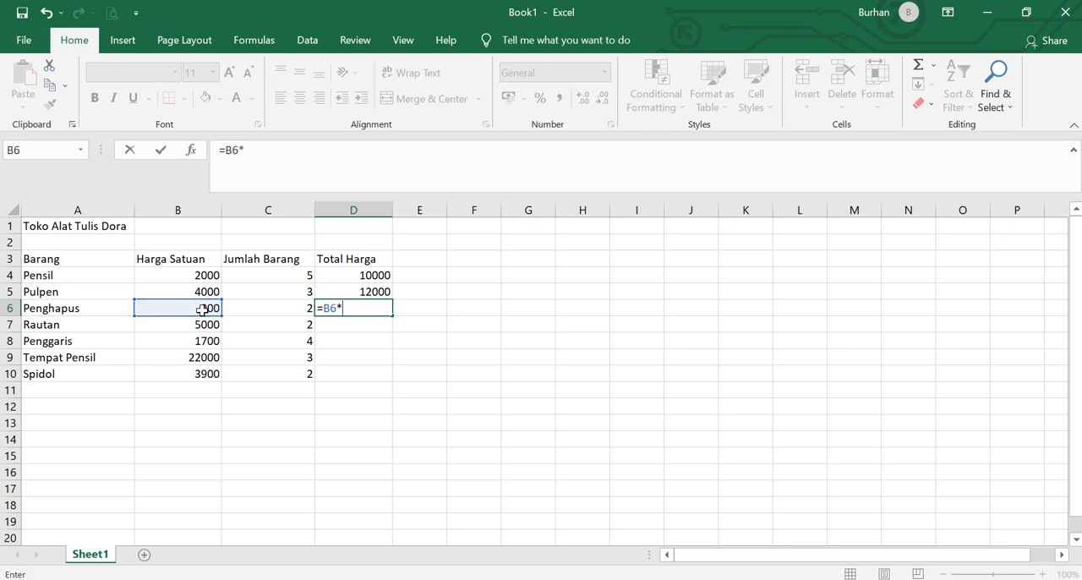
{"action": "left_click", "coordinate": [260, 311]}
{"action": "key", "text": "Return"}
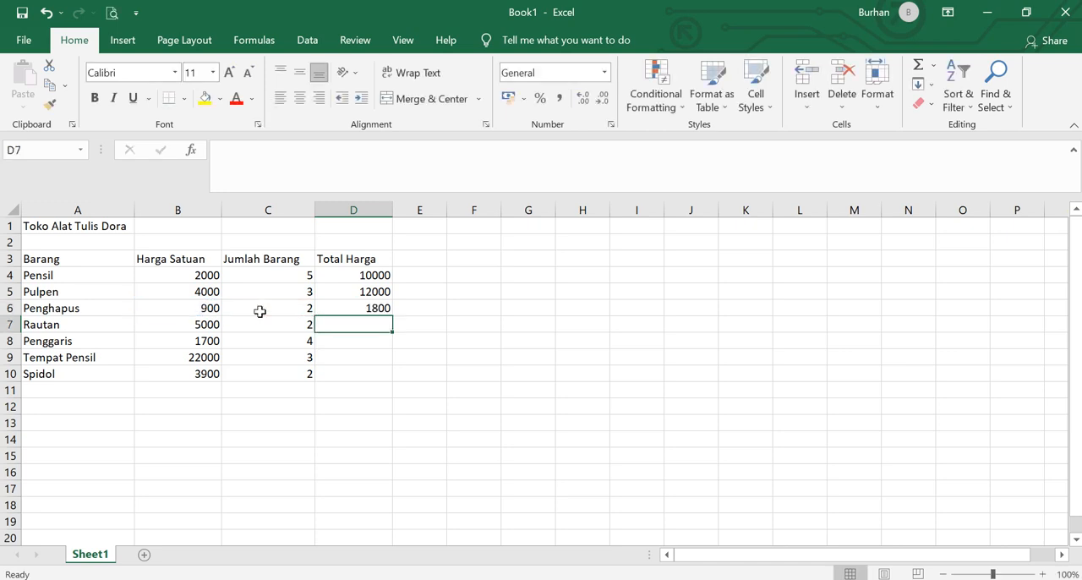
- Calculate the total price of Rautan in cell D7 by multiplying B7 by C7
{"action": "type", "text": "="}
{"action": "left_click", "coordinate": [199, 324]}
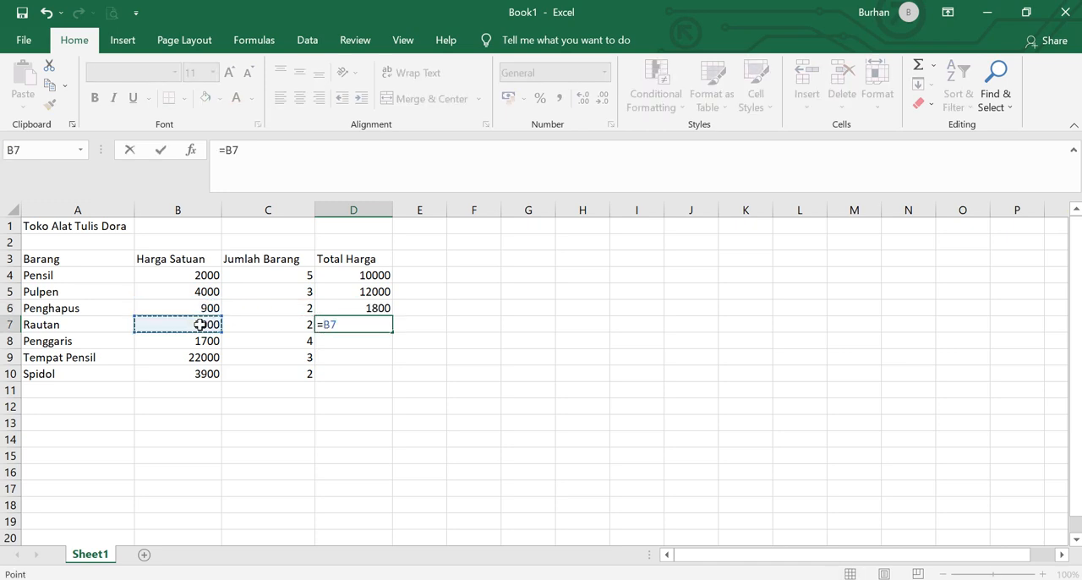
{"action": "type", "text": "*"}
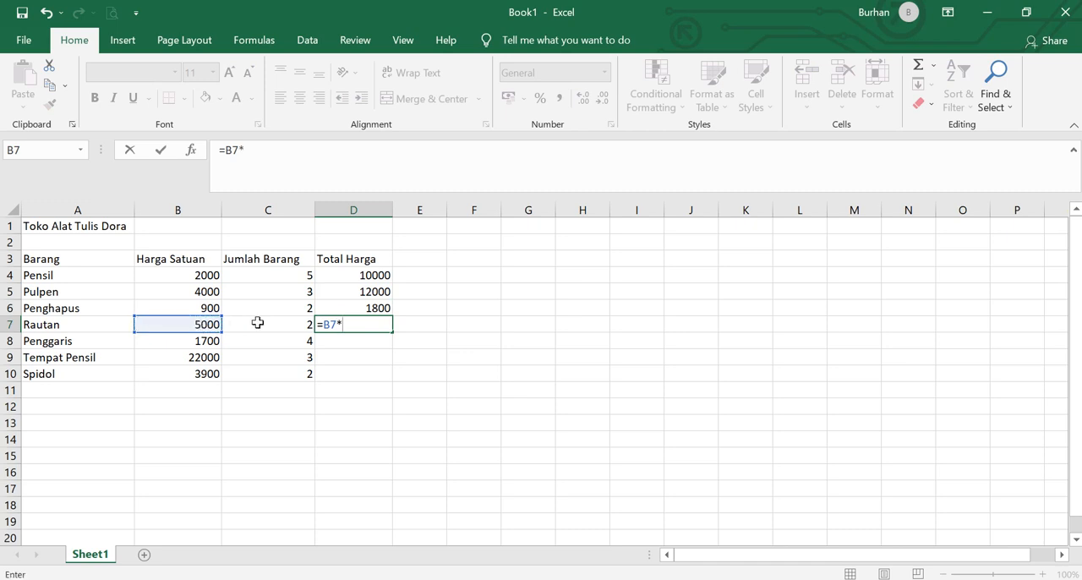
{"action": "left_click", "coordinate": [257, 322]}
{"action": "key", "text": "Return"}
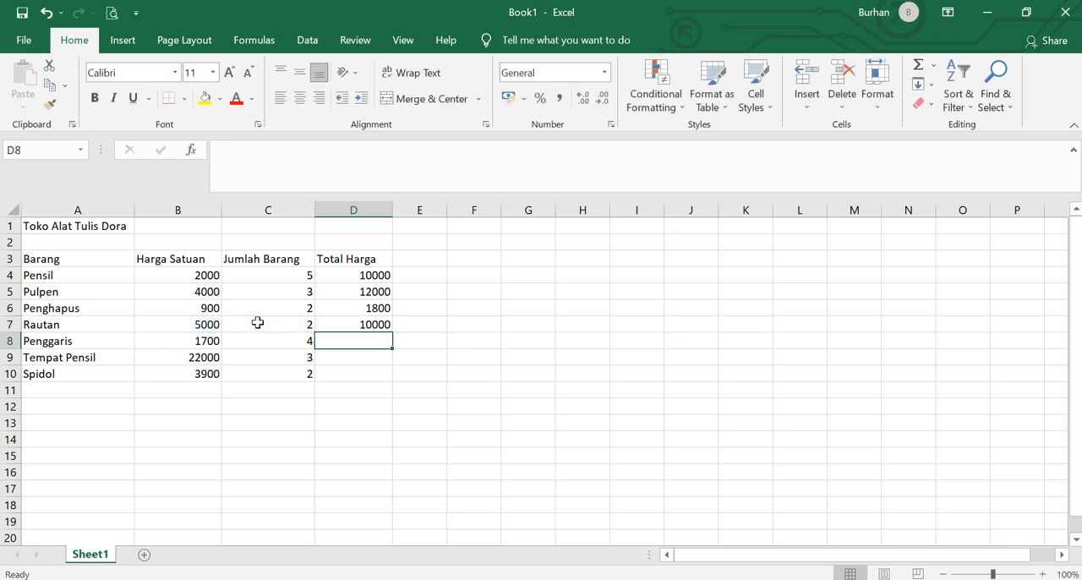
- Calculate the total price of Penggaris in cell D8 by multiplying B8 by C8
{"action": "type", "text": "="}
{"action": "left_click", "coordinate": [196, 343]}
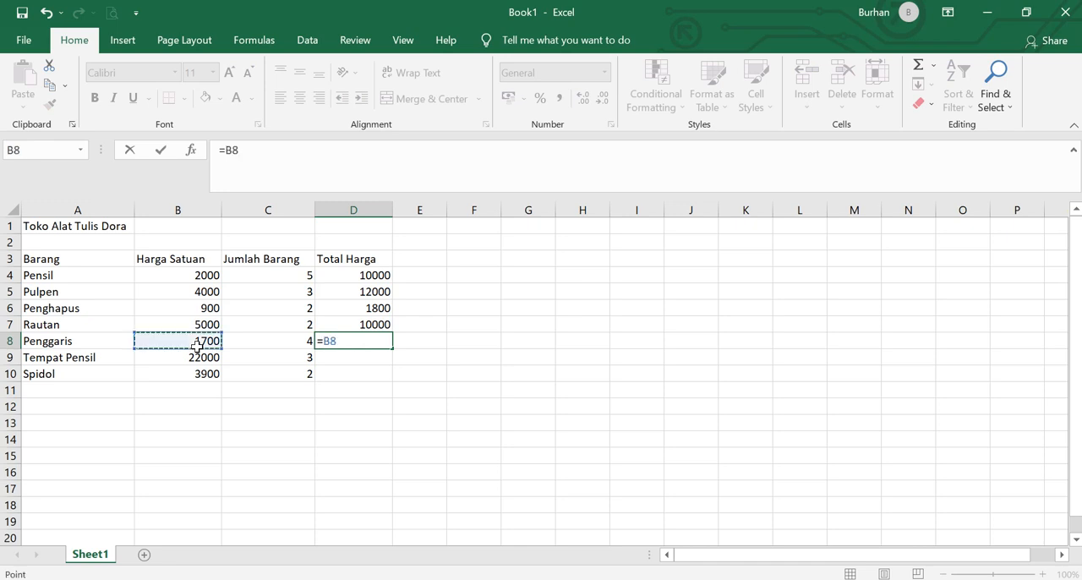
{"action": "type", "text": "*"}
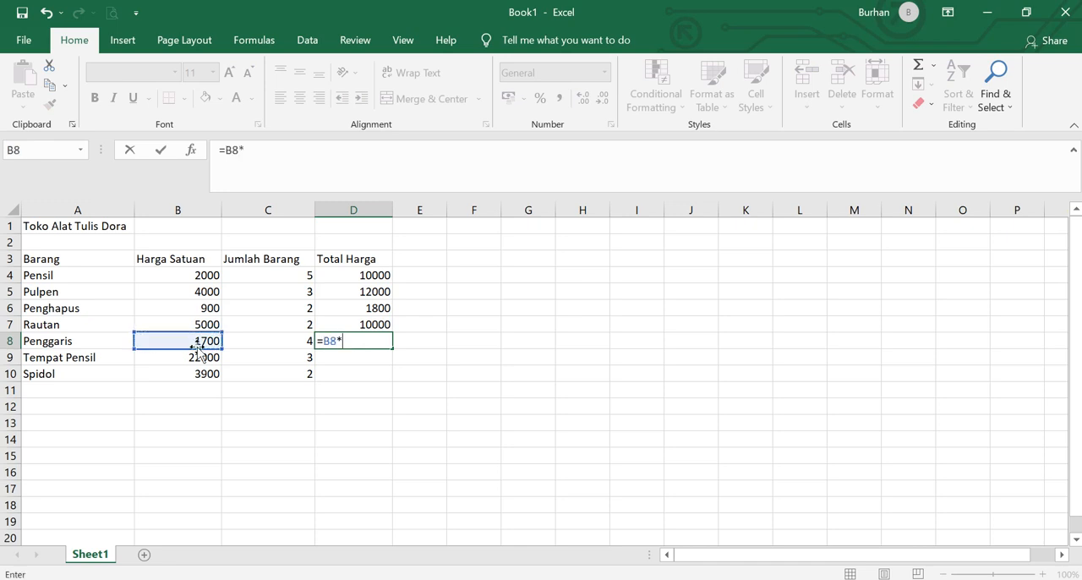
{"action": "left_click", "coordinate": [249, 340]}
{"action": "key", "text": "Return"}
- Calculate the total price of Tempat Pensil in cell D9 with the formula =B9*C9
{"action": "type", "text": "="}
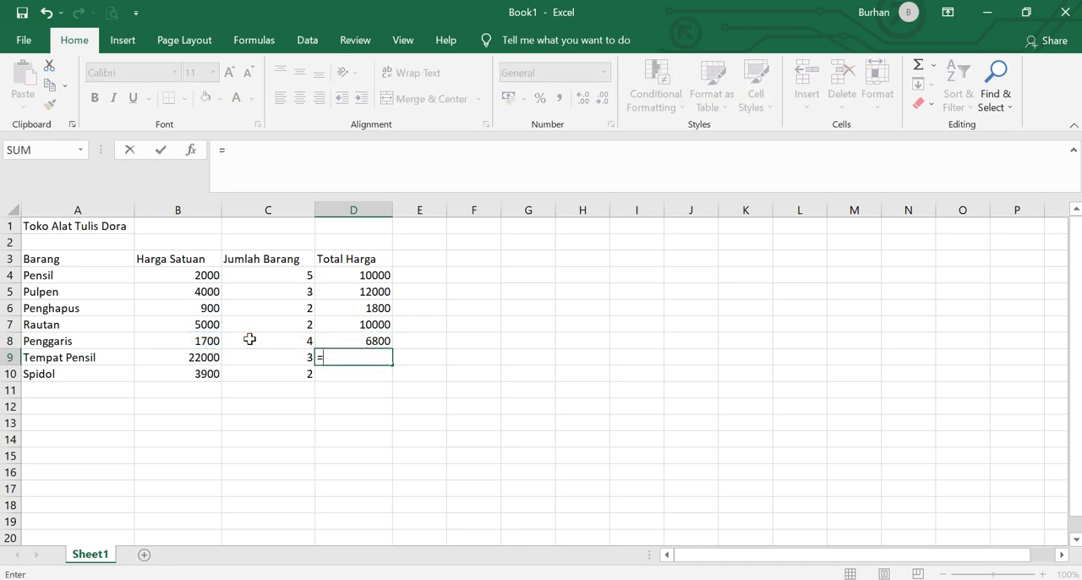
{"action": "left_click", "coordinate": [197, 362]}
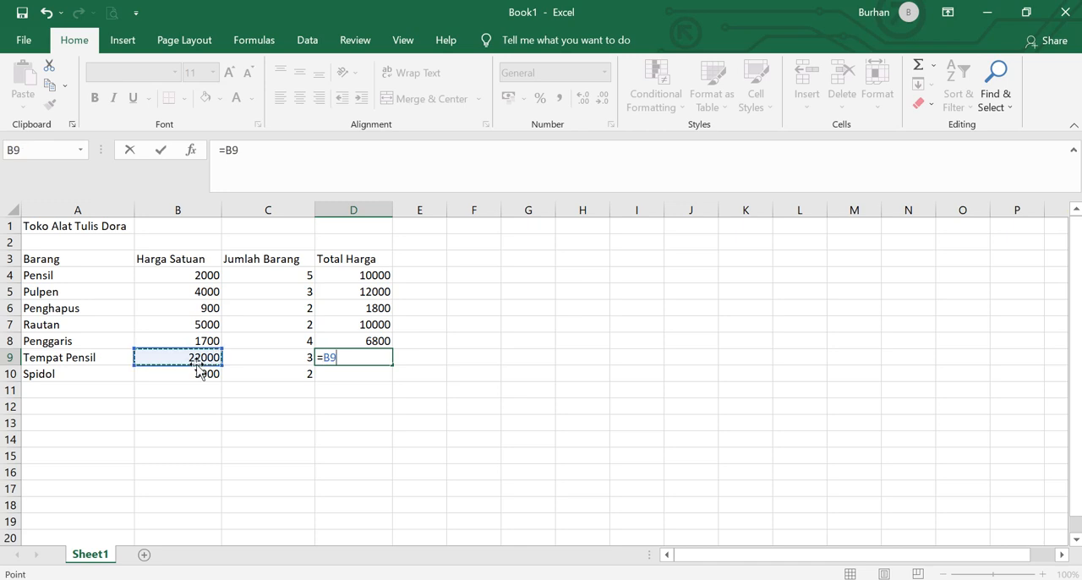
{"action": "type", "text": "*"}
{"action": "left_click", "coordinate": [247, 359]}
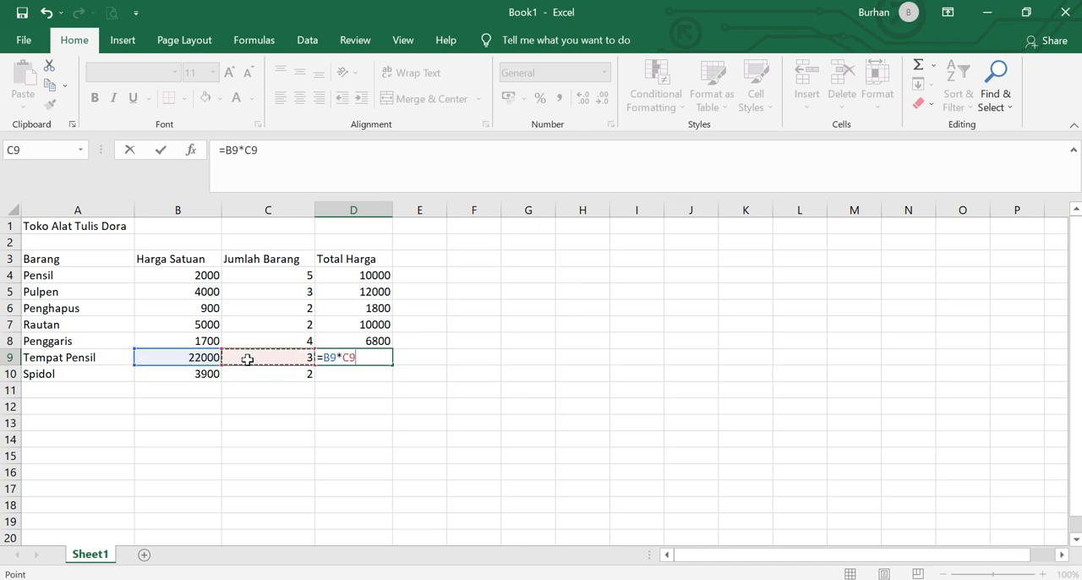
{"action": "key", "text": "Return"}
- Calculate the total price of Spidol in cell D10 by multiplying B10 by C10
{"action": "type", "text": "="}
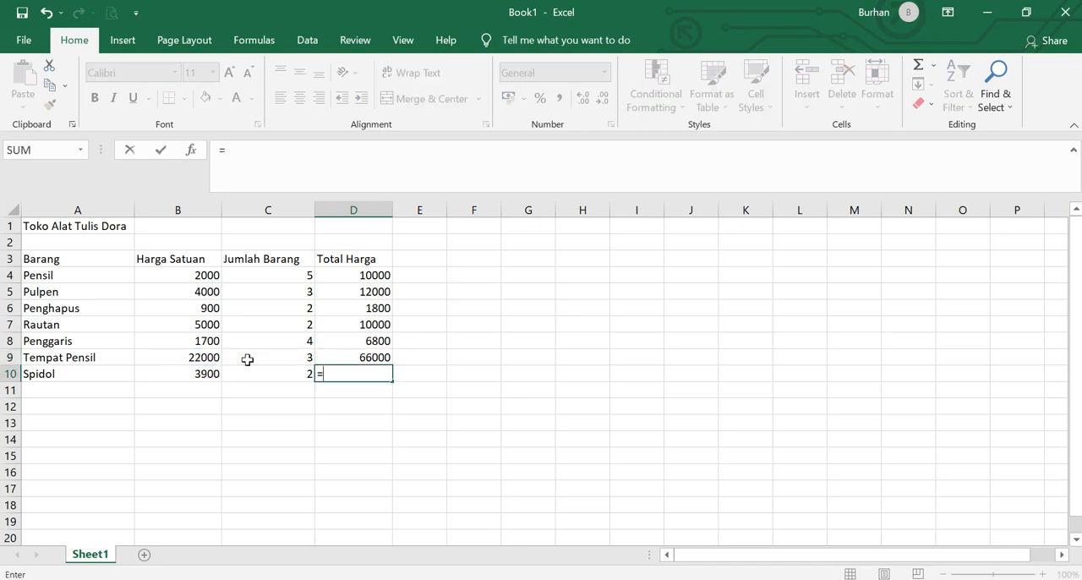
{"action": "left_click", "coordinate": [203, 374]}
{"action": "type", "text": "*"}
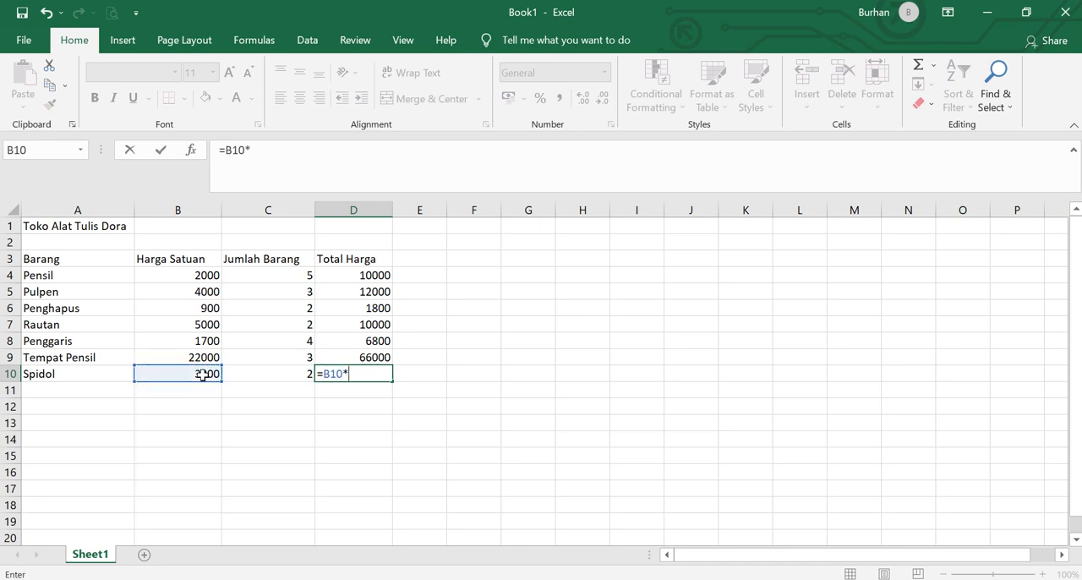
{"action": "left_click", "coordinate": [265, 372]}
{"action": "key", "text": "Return"}
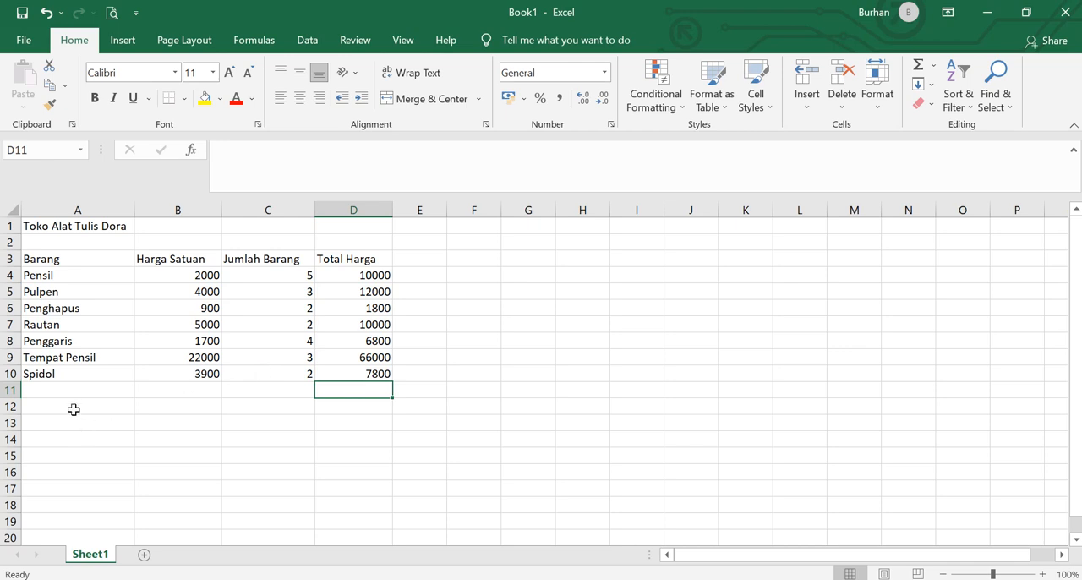
- Enter the label Jumlah Biaya in cell A12 below the item list
{"action": "left_click", "coordinate": [74, 408]}
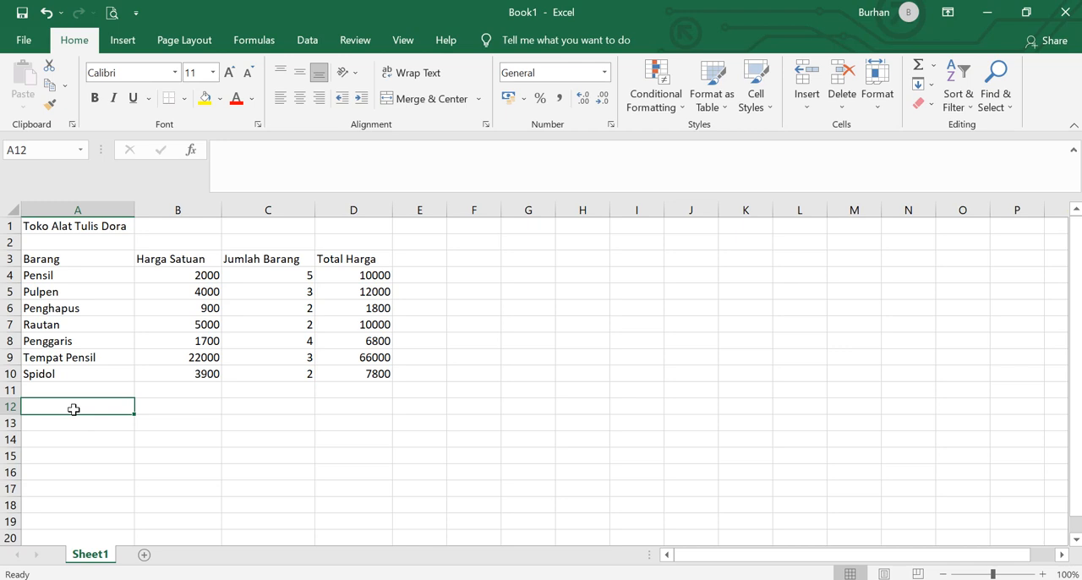
{"action": "type", "text": "ju"}
{"action": "key", "text": "BackSpace"}
{"action": "key", "text": "BackSpace"}
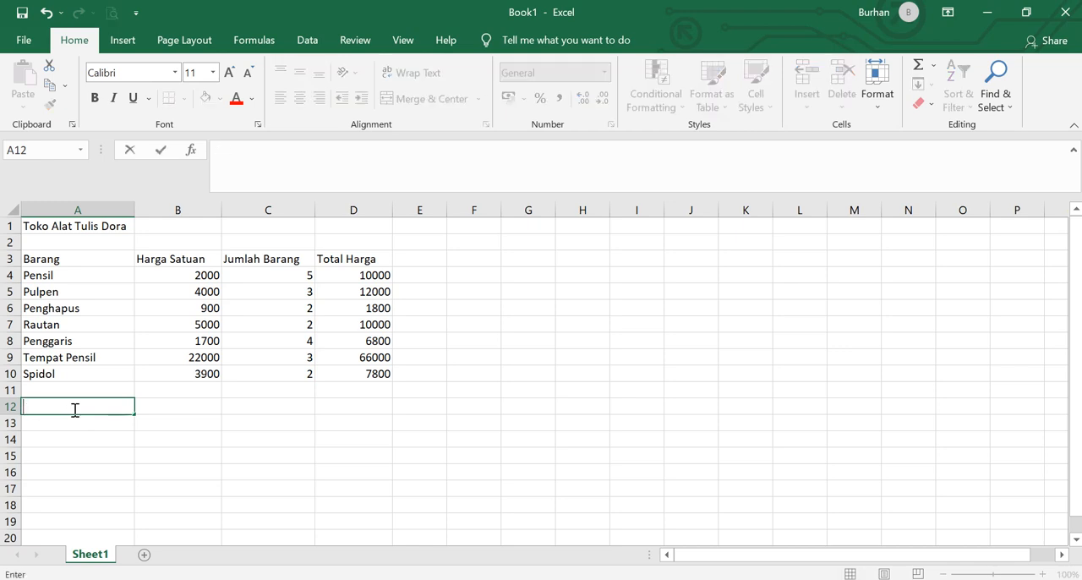
{"action": "type", "text": "Jumlah Biaya"}
{"action": "key", "text": "Return"}
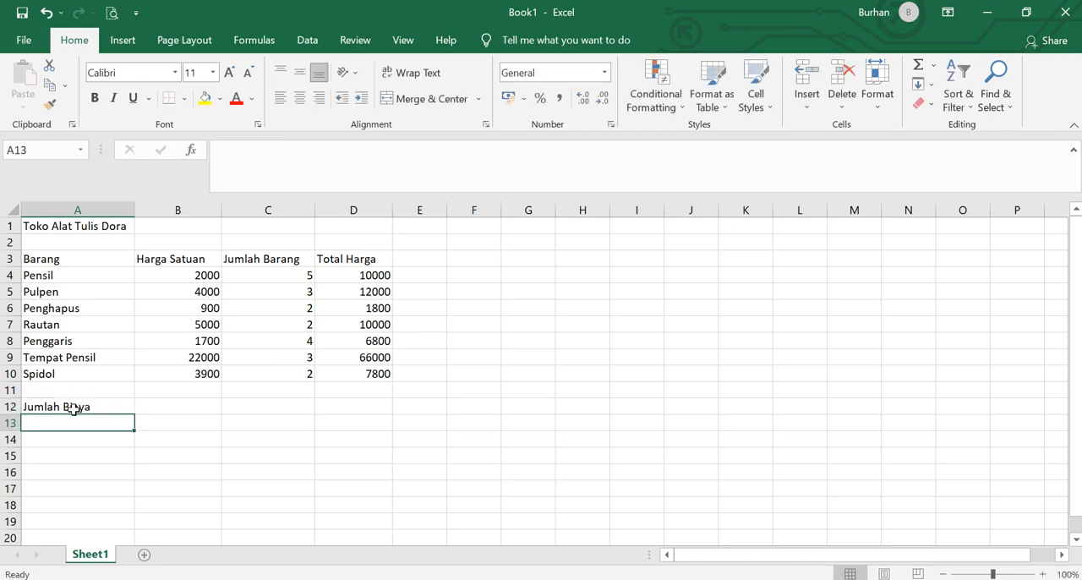
- Add the labels Pembayaran in cell A13 and Kembalian in cell A14
{"action": "type", "text": "Pembayara"}
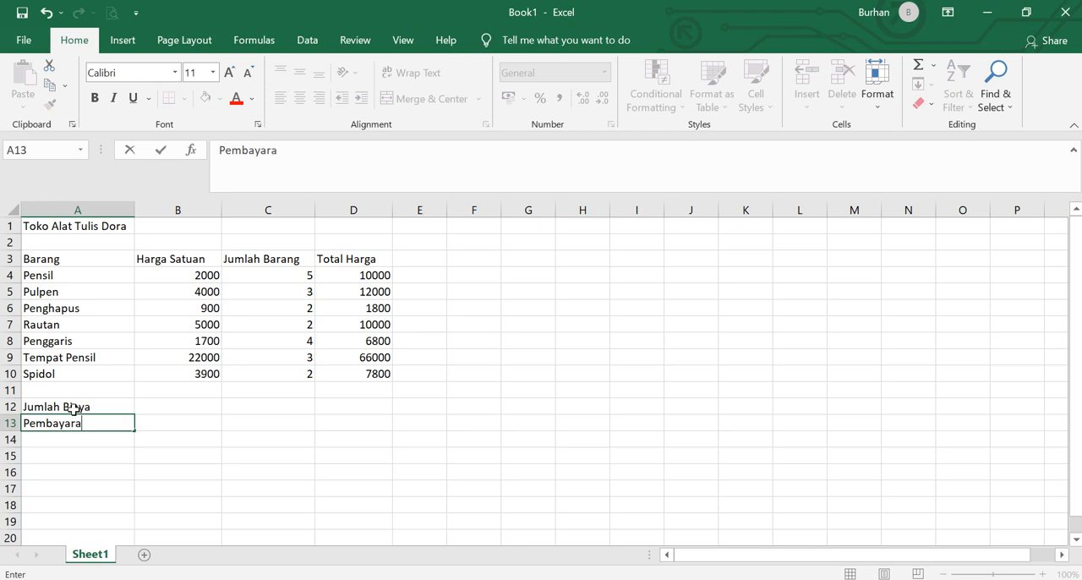
{"action": "type", "text": "n"}
{"action": "key", "text": "Return"}
{"action": "type", "text": "P"}
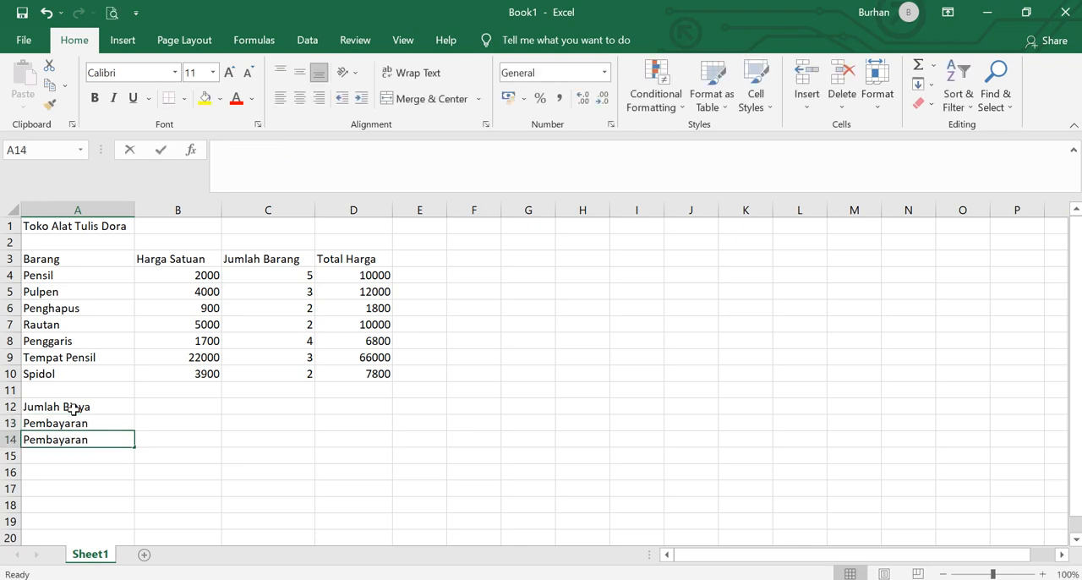
{"action": "type", "text": "Kembalian"}
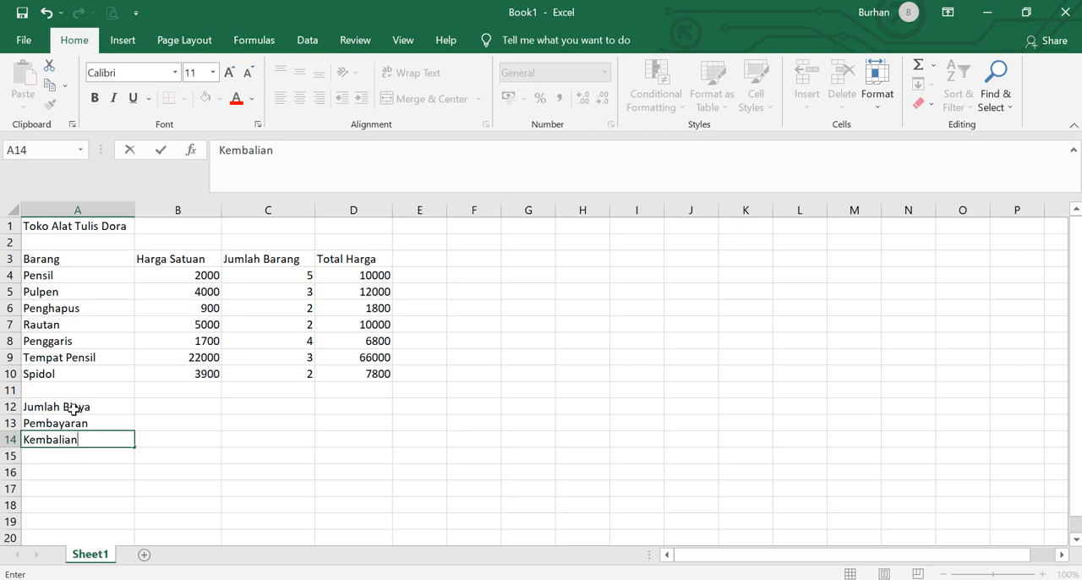
- Begin a SUM formula for Jumlah Biaya in cell D12
{"action": "left_click", "coordinate": [359, 405]}
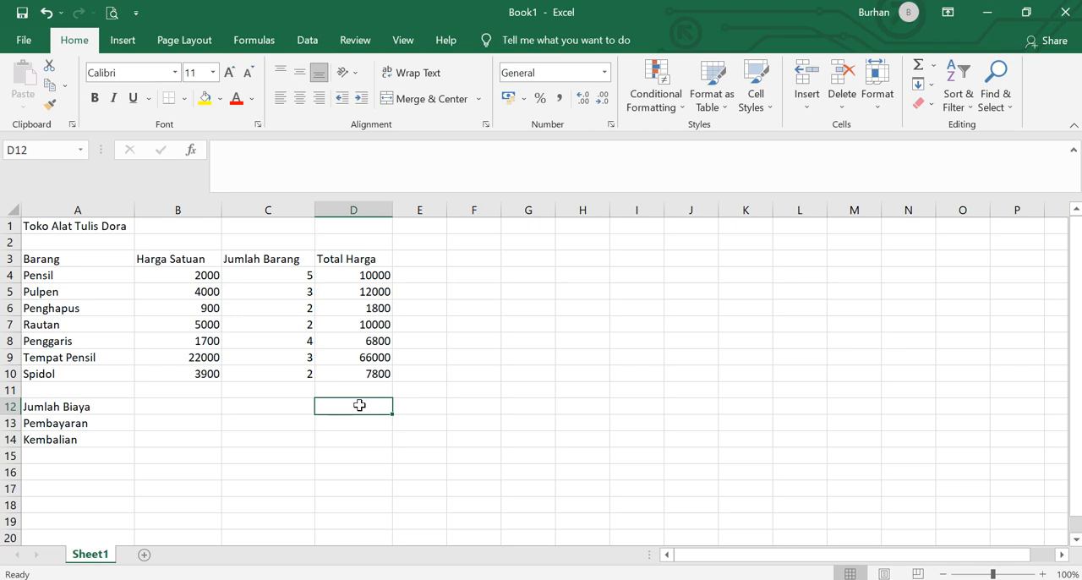
{"action": "type", "text": "="}
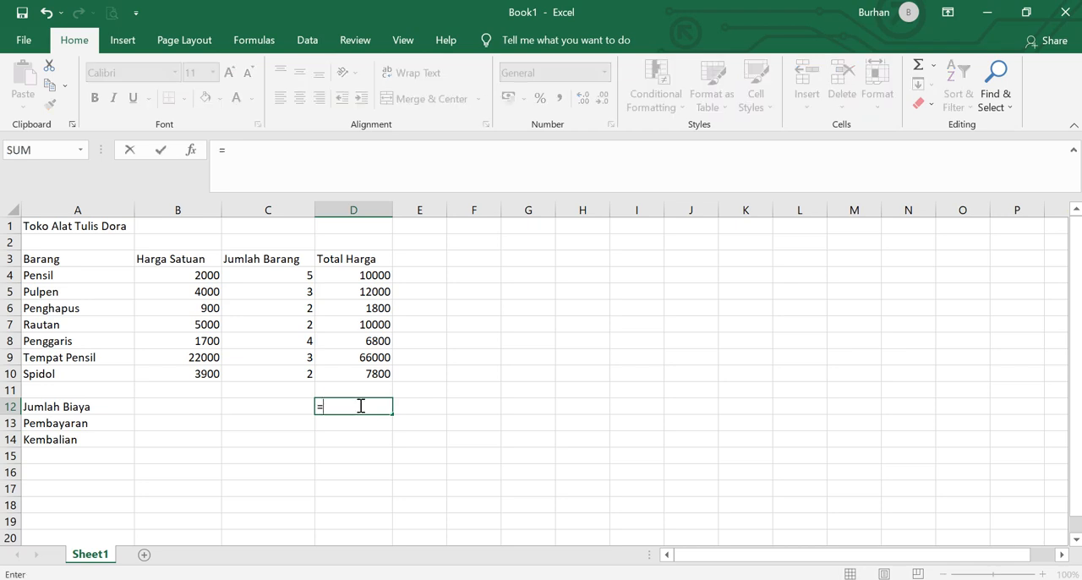
{"action": "type", "text": "sum"}
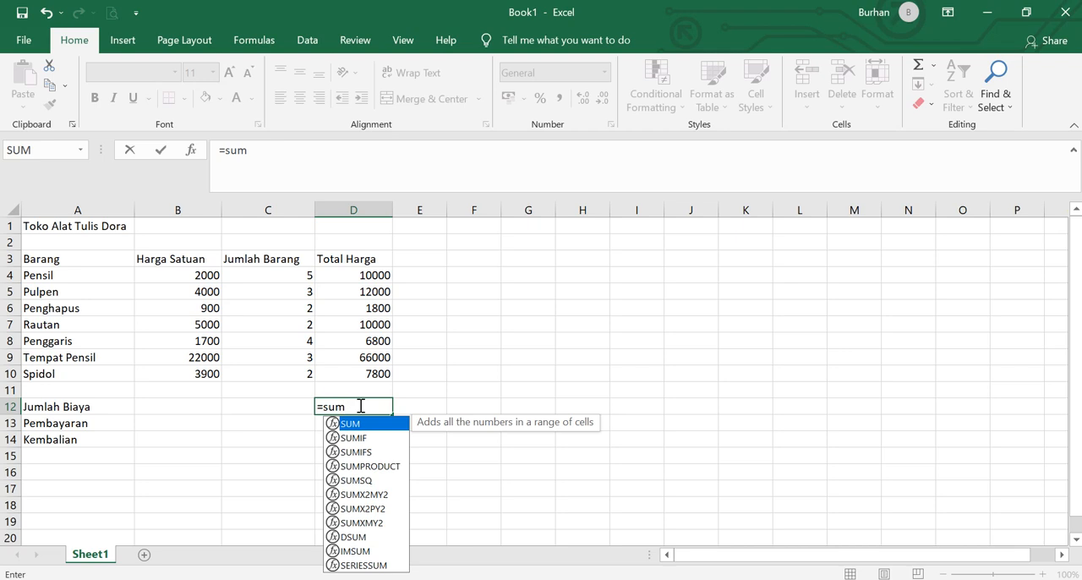
{"action": "type", "text": "("}
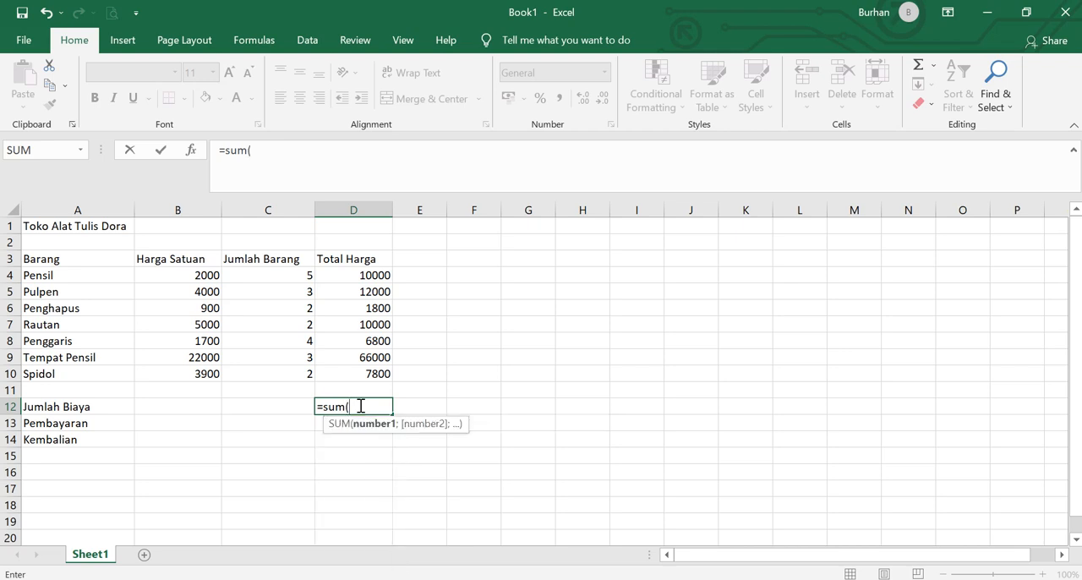
{"action": "left_click", "coordinate": [376, 276]}
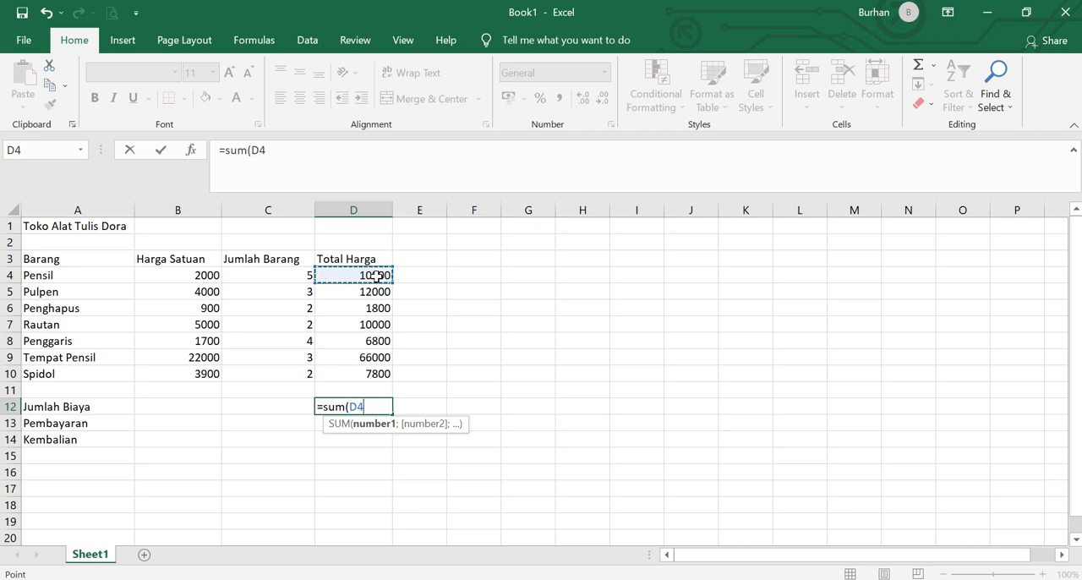
{"action": "key", "text": "F8"}
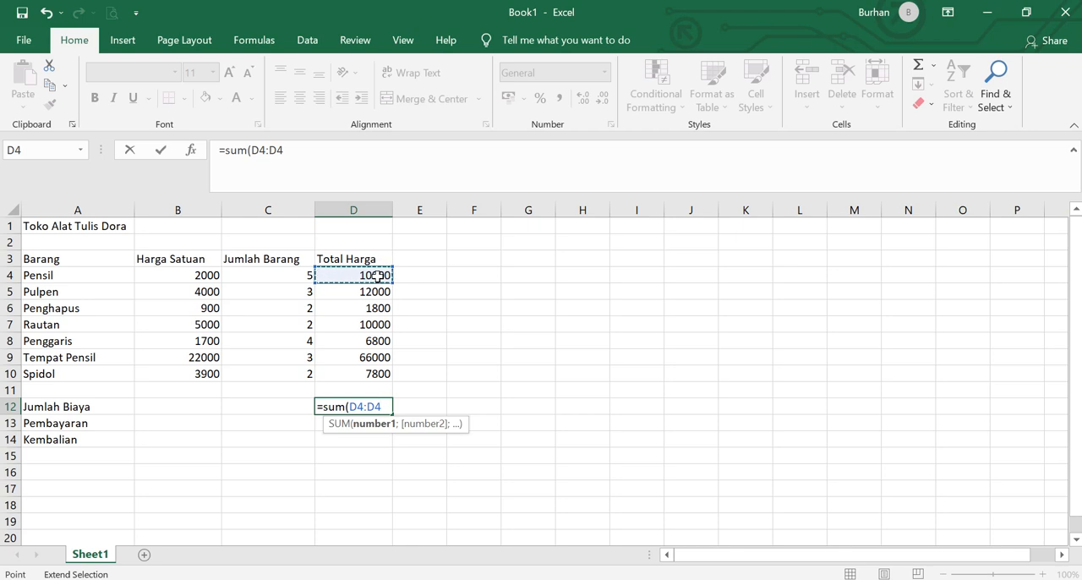
{"action": "left_click", "coordinate": [375, 373]}
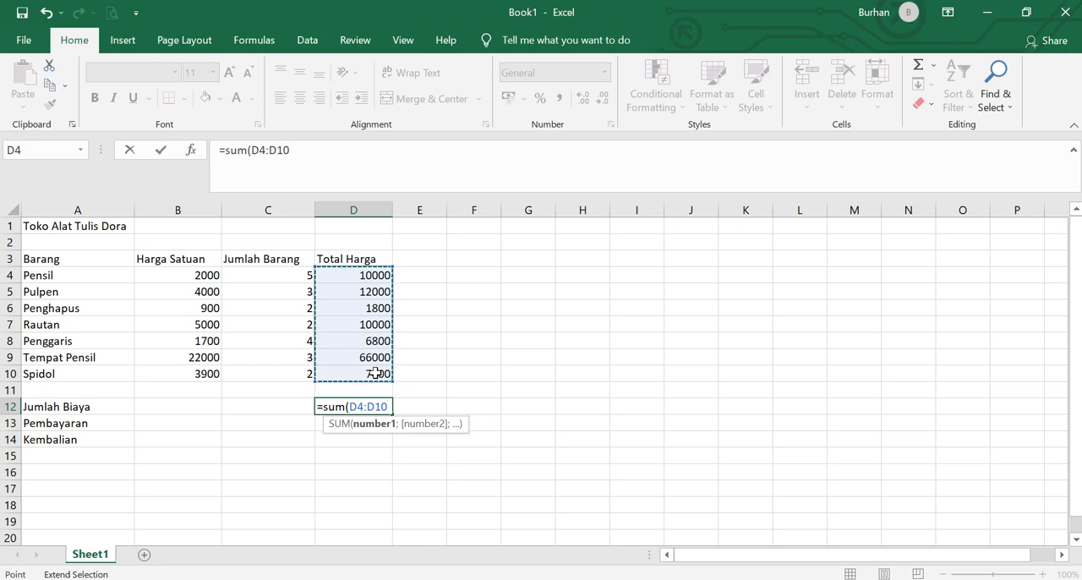
{"action": "key", "text": "BackSpace"}
{"action": "key", "text": "BackSpace"}
{"action": "key", "text": "BackSpace"}
{"action": "key", "text": "BackSpace"}
{"action": "key", "text": "BackSpace"}
{"action": "key", "text": "BackSpace"}
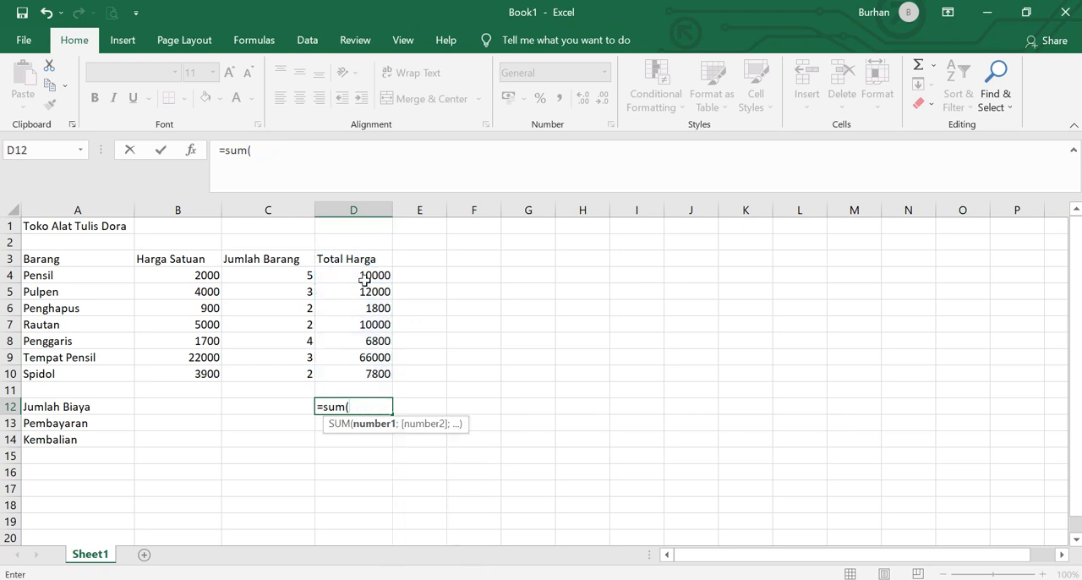
- Complete the SUM formula in D12 with the Total Harga range D4:D10
{"action": "left_click_drag", "start_coordinate": [364, 279], "coordinate": [379, 376]}
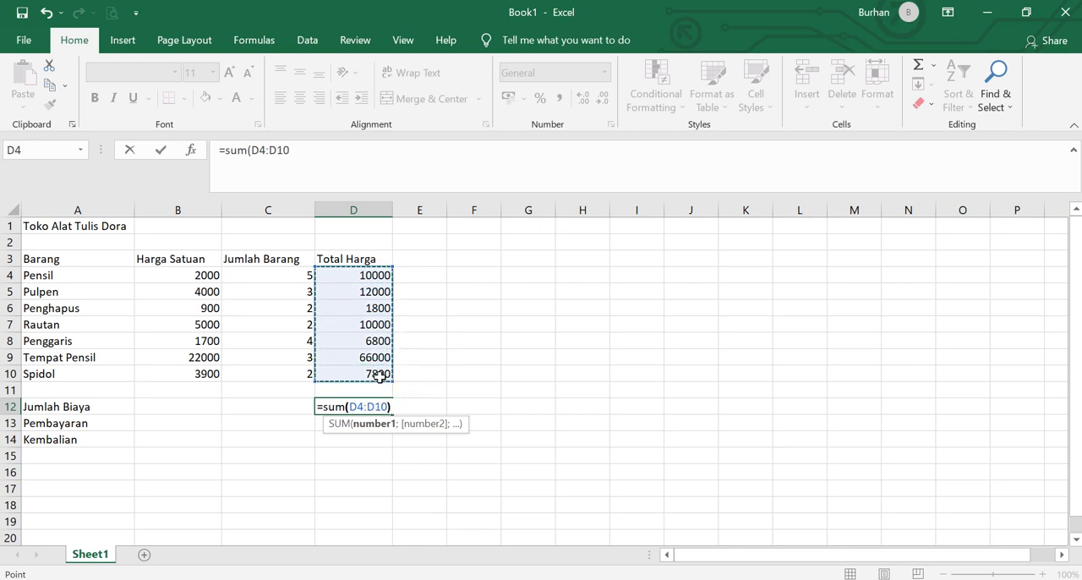
{"action": "type", "text": ")"}
{"action": "key", "text": "Return"}
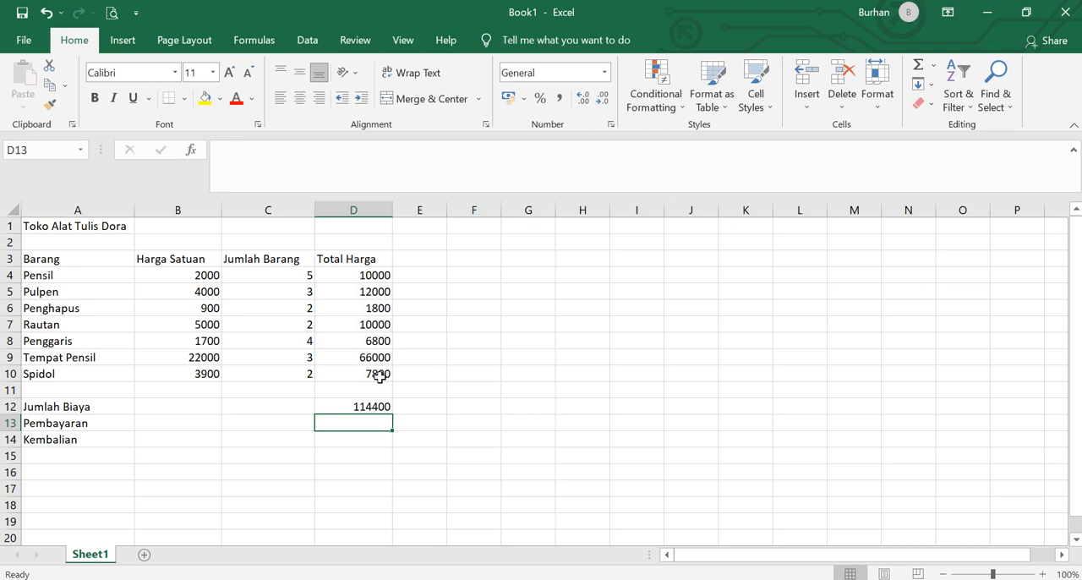
{"action": "key", "text": "Down"}
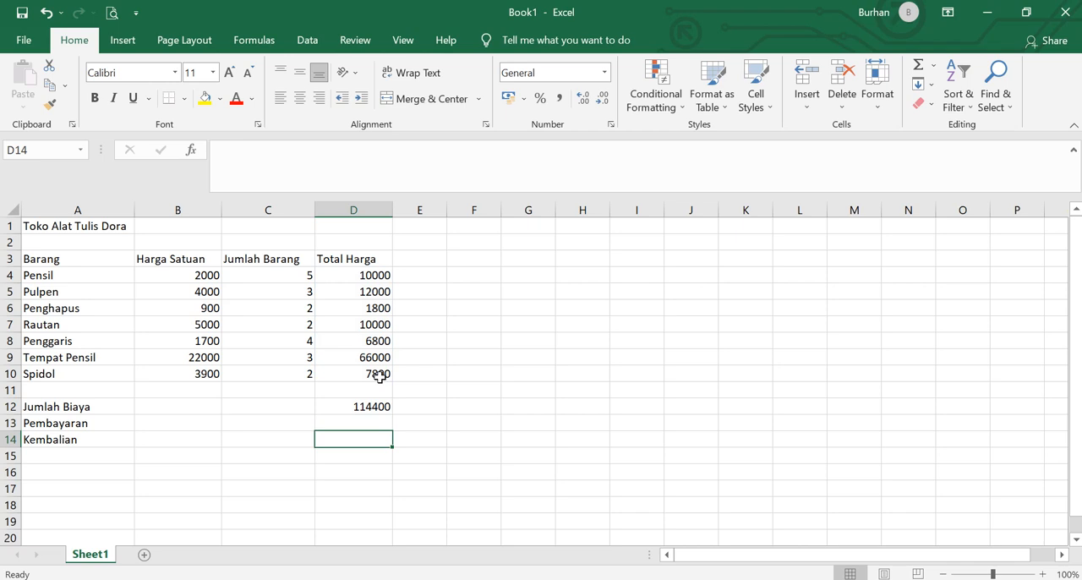
{"action": "type", "text": "="}
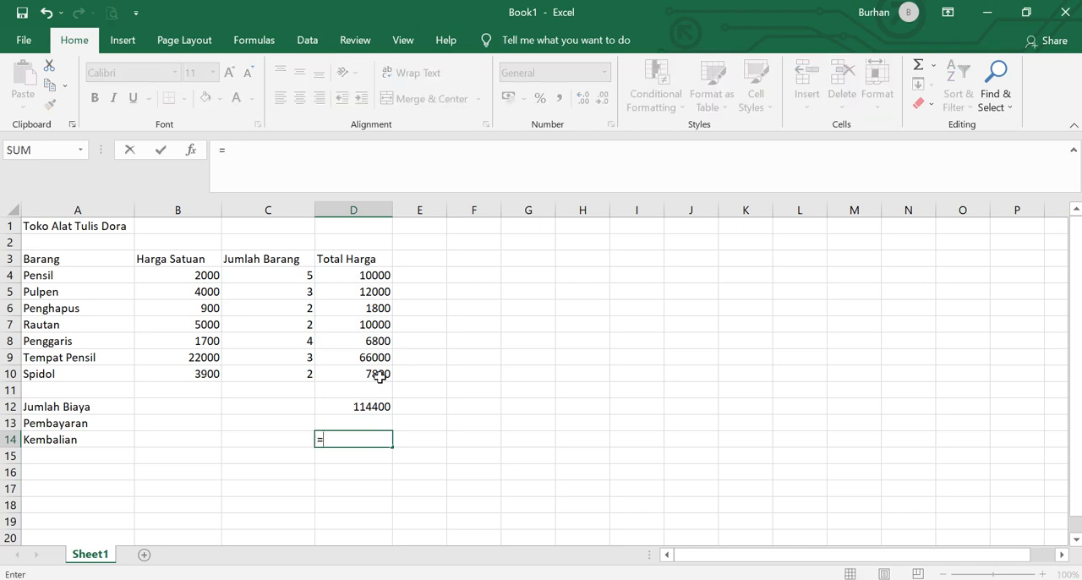
{"action": "left_click", "coordinate": [362, 420]}
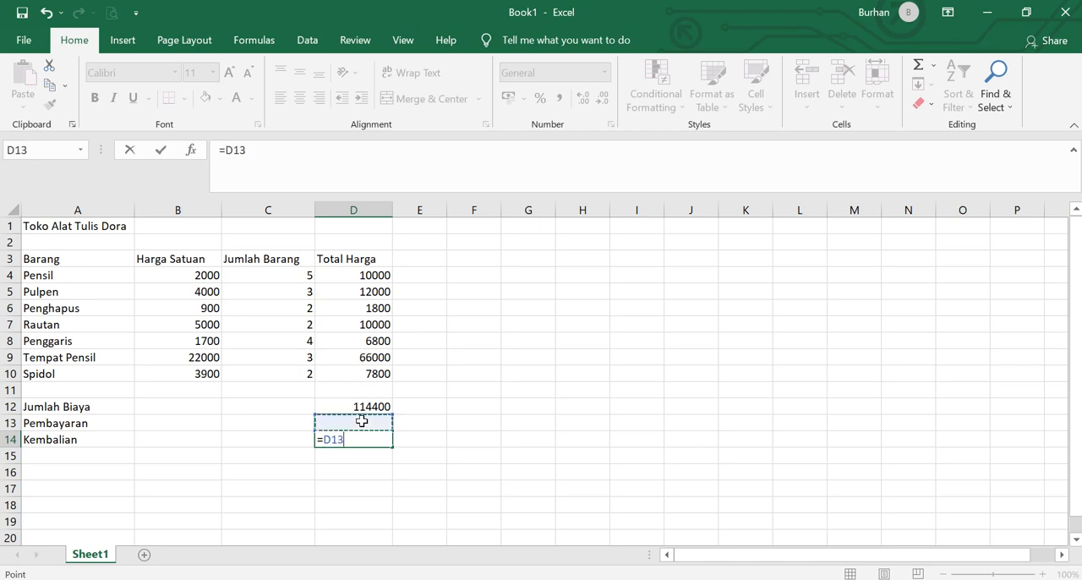
{"action": "key", "text": "BackSpace"}
{"action": "key", "text": "BackSpace"}
{"action": "key", "text": "BackSpace"}
{"action": "key", "text": "BackSpace"}
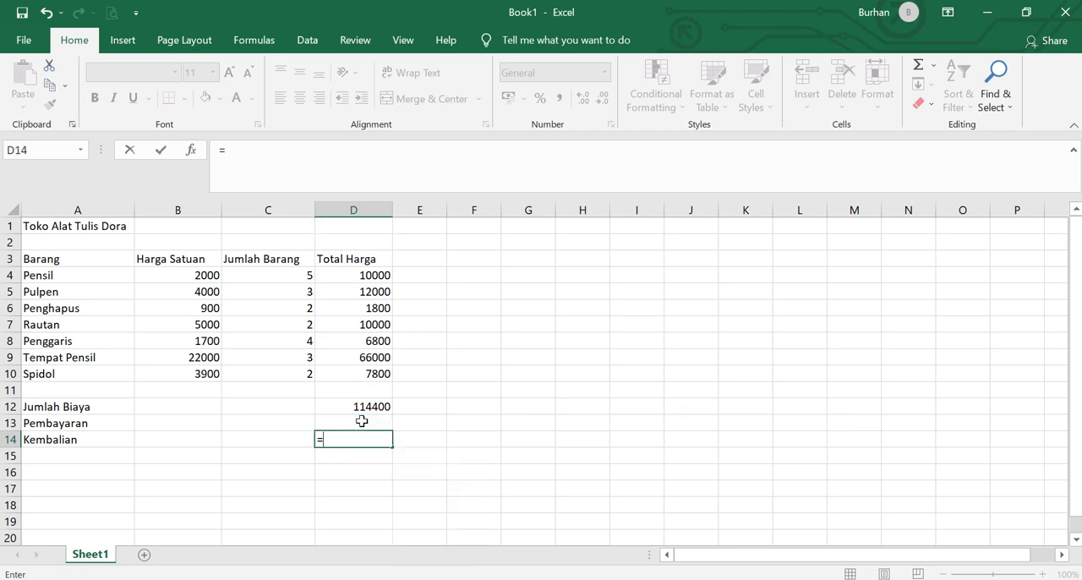
- Enter the payment amount 120000 in cell D13 of the Pembayaran row
{"action": "left_click", "coordinate": [361, 420]}
{"action": "type", "text": "1"}
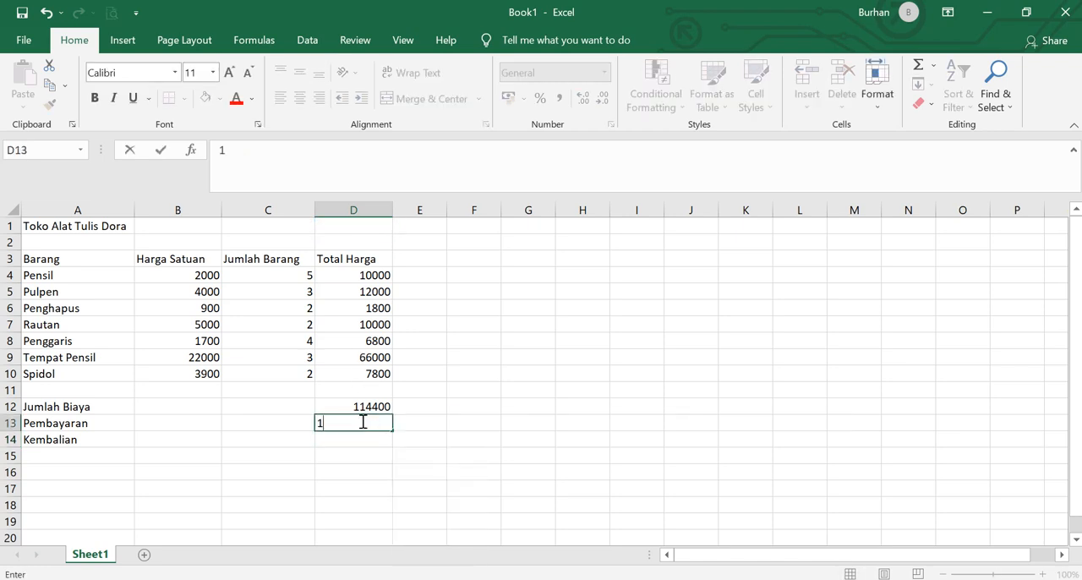
{"action": "type", "text": "20000"}
{"action": "key", "text": "Return"}
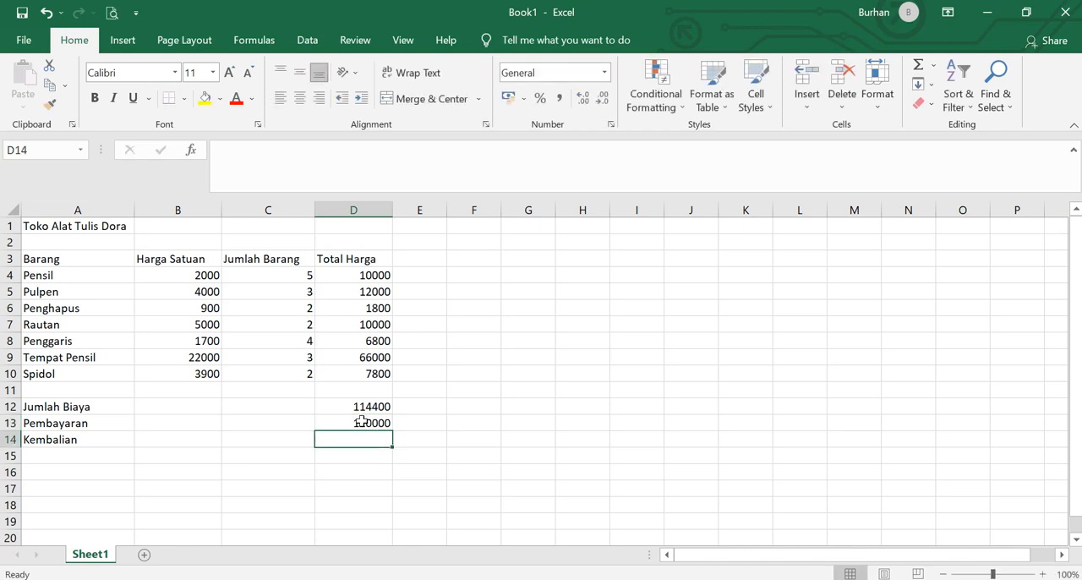
- Calculate the Kembalian in cell D14 by subtracting Jumlah Biaya from Pembayaran with the formula =D13-D12
{"action": "type", "text": "="}
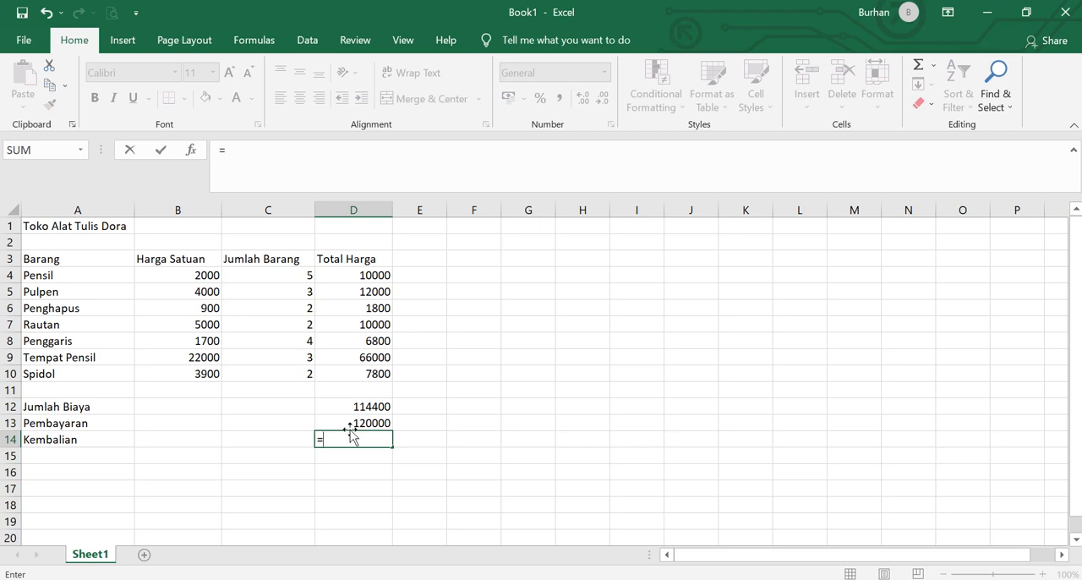
{"action": "left_click", "coordinate": [358, 423]}
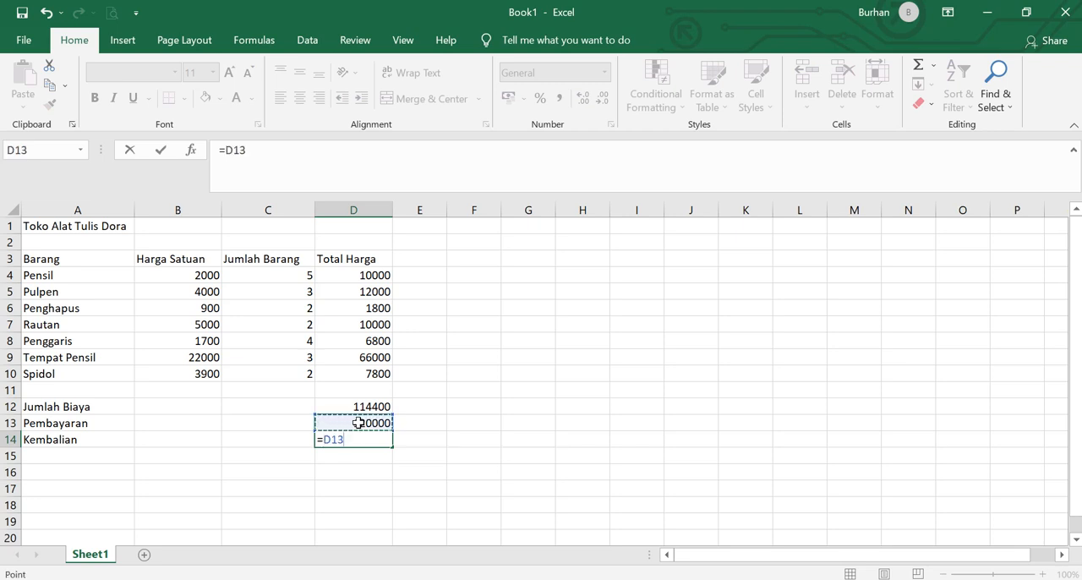
{"action": "type", "text": "-"}
{"action": "left_click", "coordinate": [337, 406]}
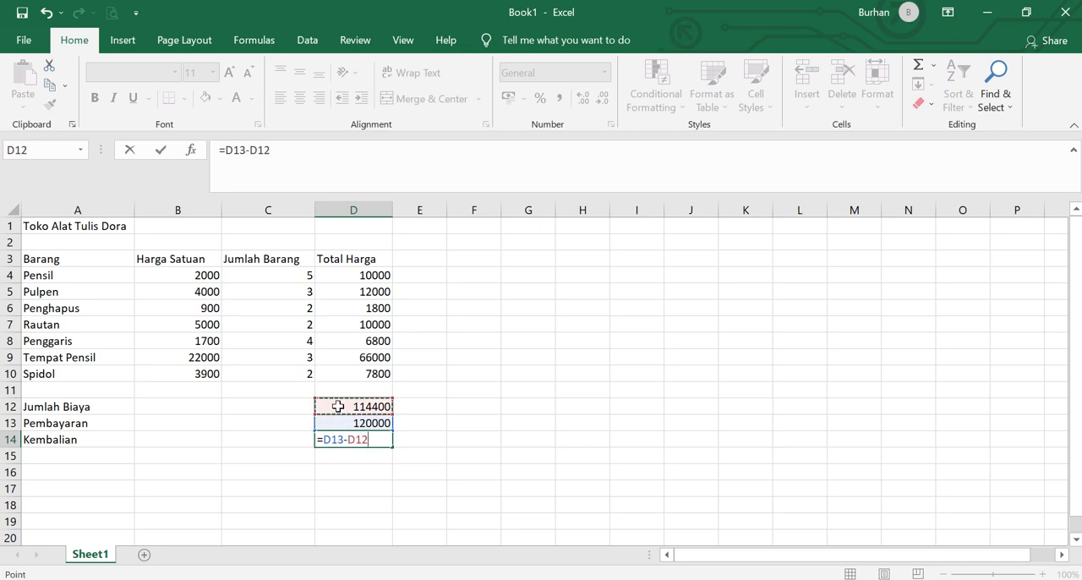
{"action": "key", "text": "Return"}
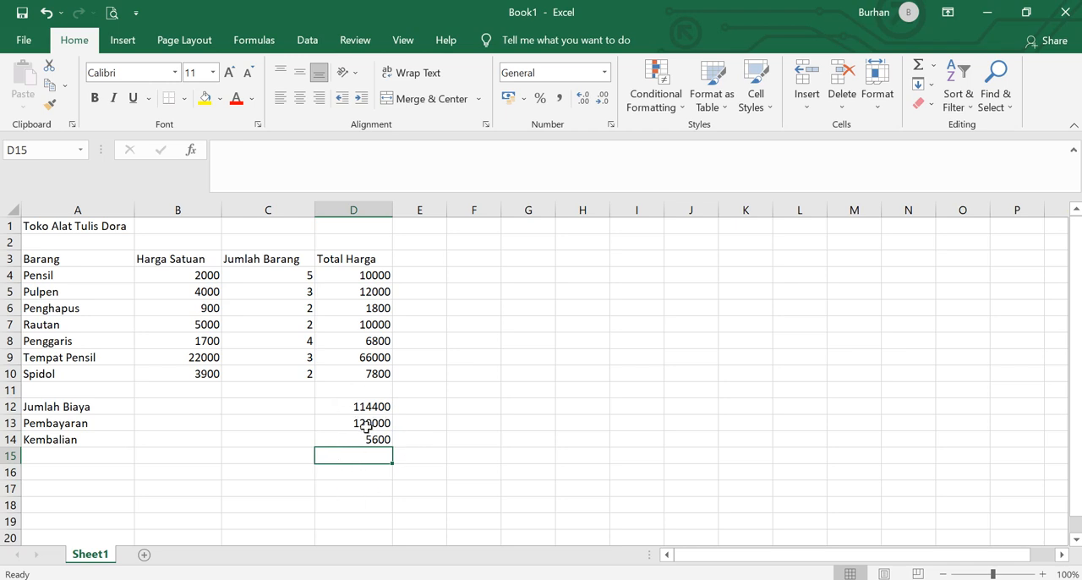
- Try a Pembayaran amount of 100000 in cell D13 and restore it to 120000
{"action": "left_click", "coordinate": [366, 428]}
{"action": "type", "text": "100000"}
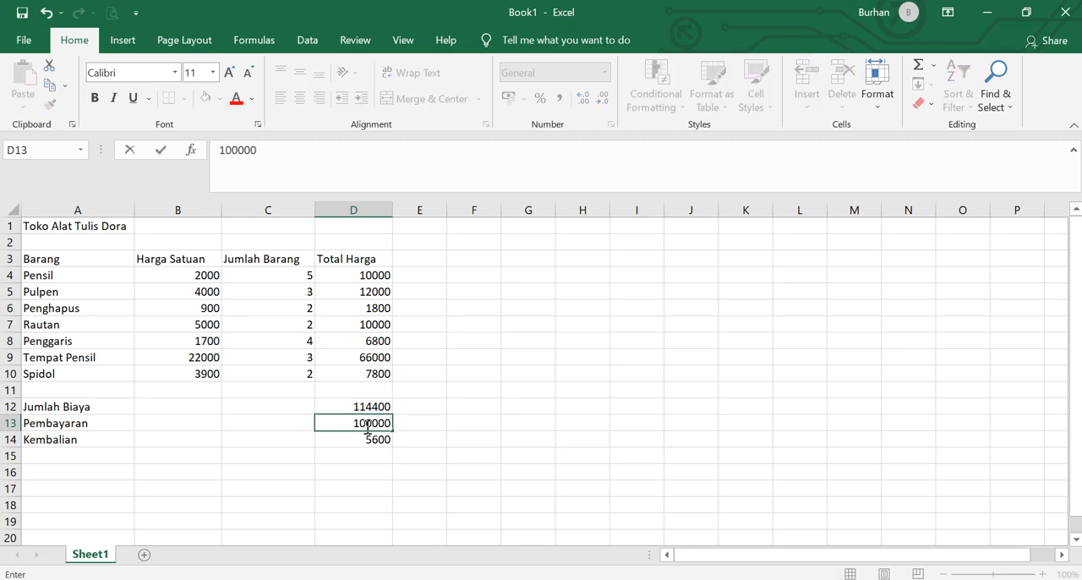
{"action": "key", "text": "Return"}
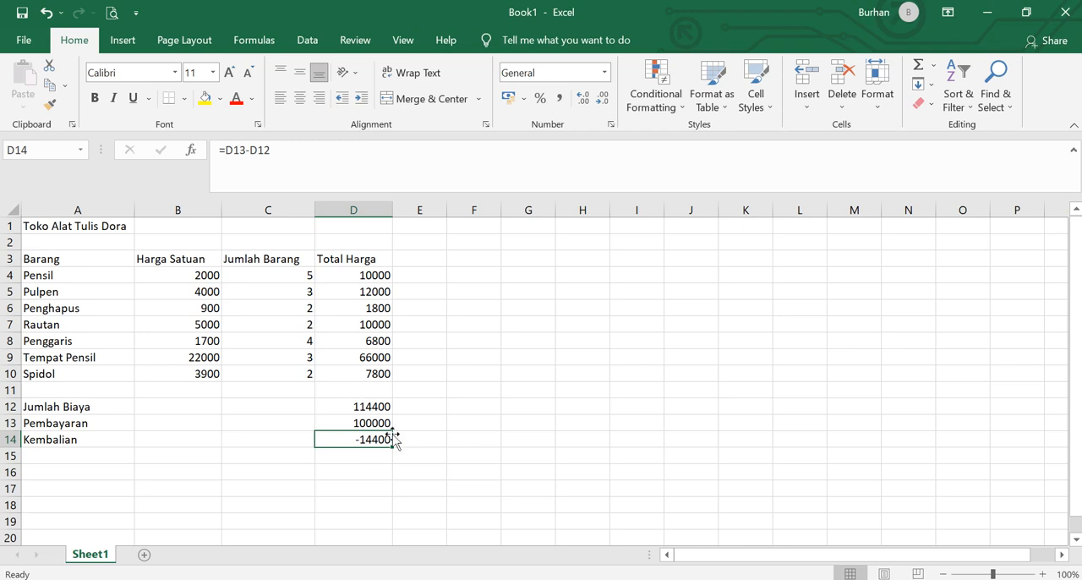
{"action": "left_click", "coordinate": [349, 422]}
{"action": "type", "text": "120000"}
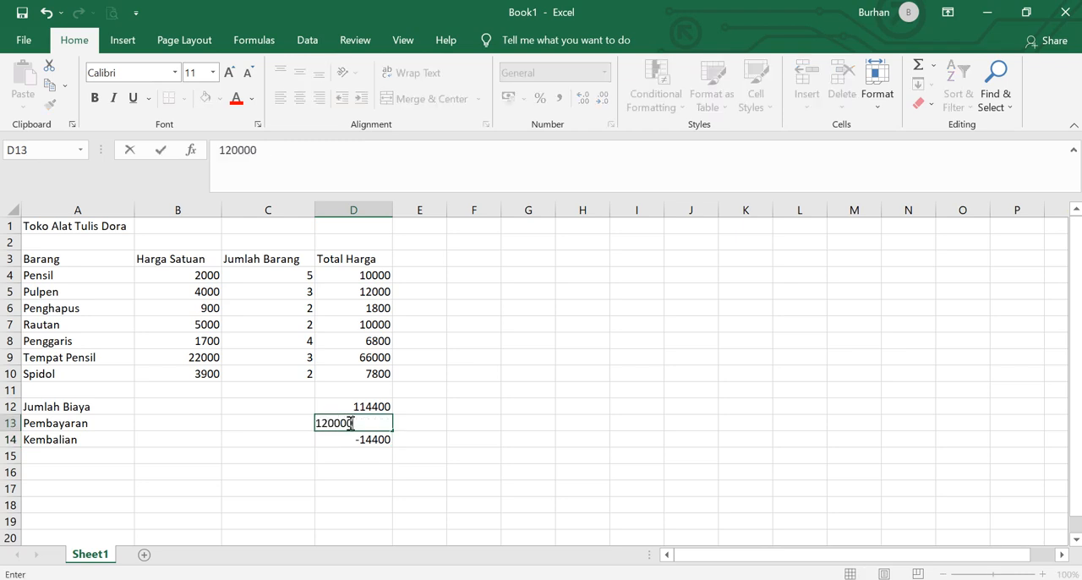
{"action": "key", "text": "Return"}
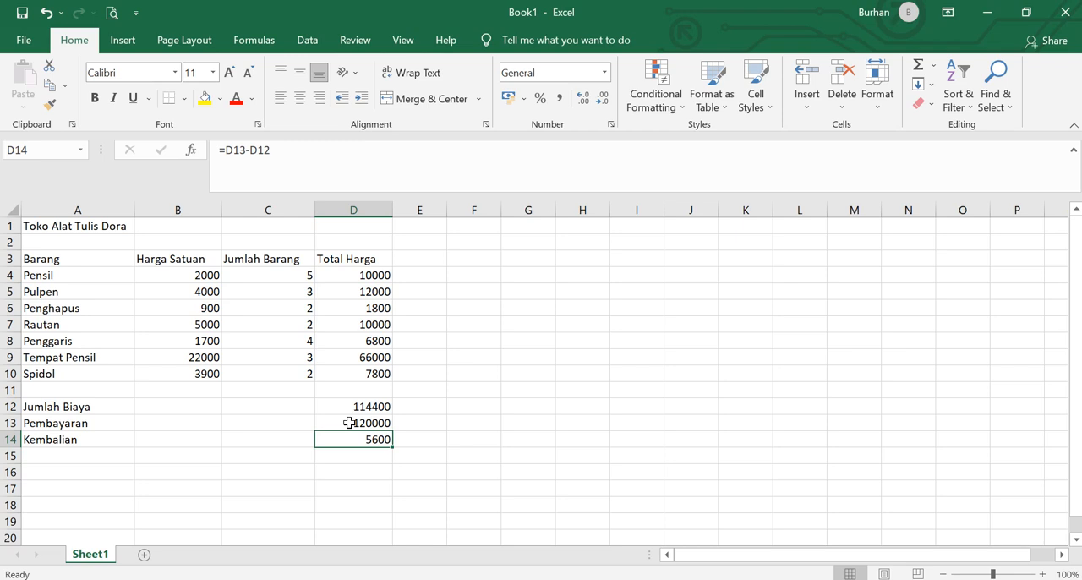
- Apply All Borders to the whole table range A3:D14
{"action": "left_click", "coordinate": [30, 259]}
{"action": "left_click_drag", "start_coordinate": [31, 258], "coordinate": [372, 434]}
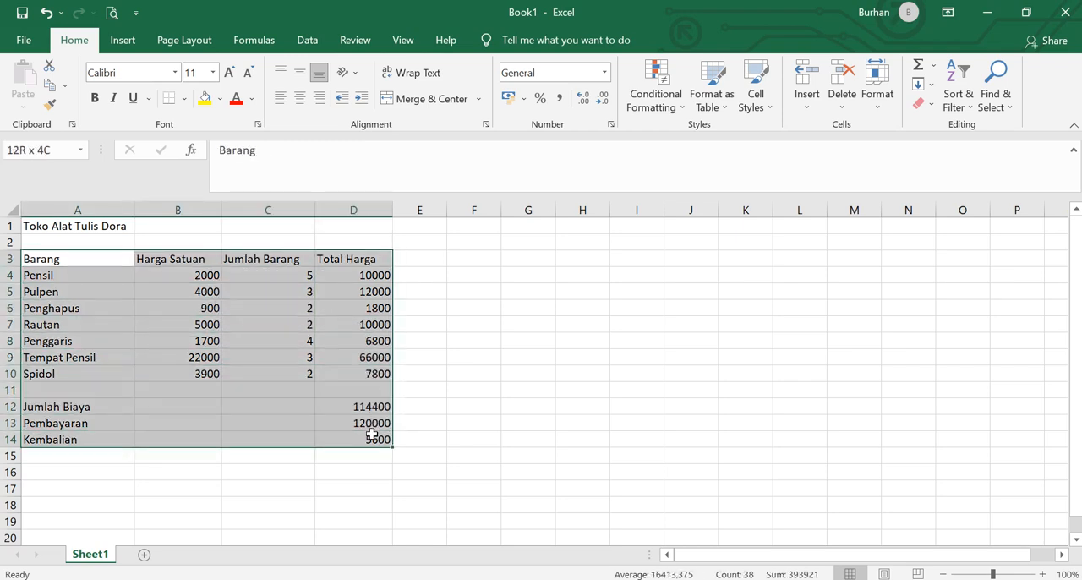
{"action": "left_click_drag", "start_coordinate": [372, 434], "coordinate": [372, 433]}
{"action": "left_click", "coordinate": [184, 98]}
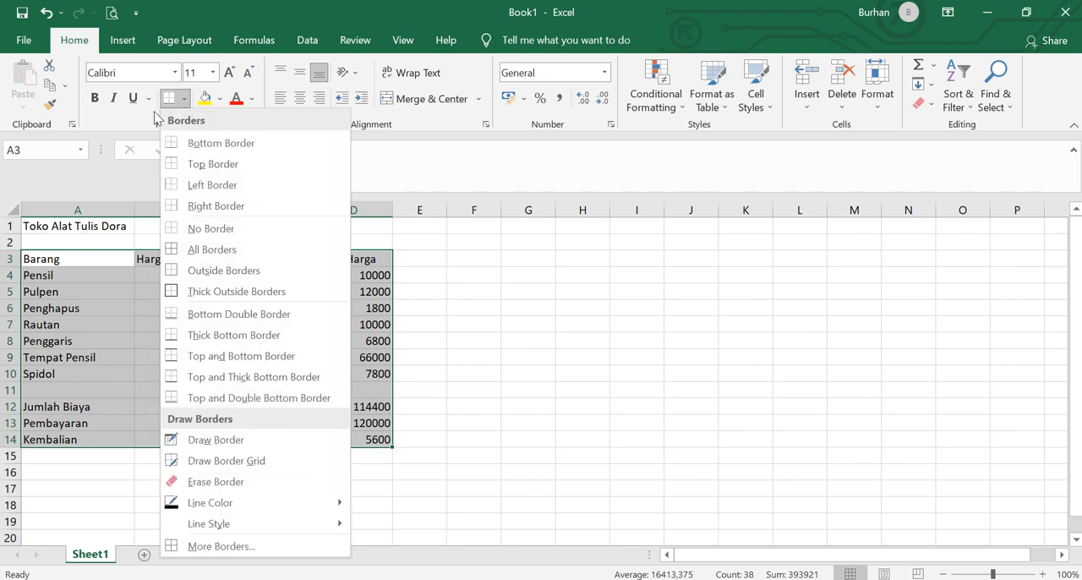
{"action": "left_click", "coordinate": [199, 251]}
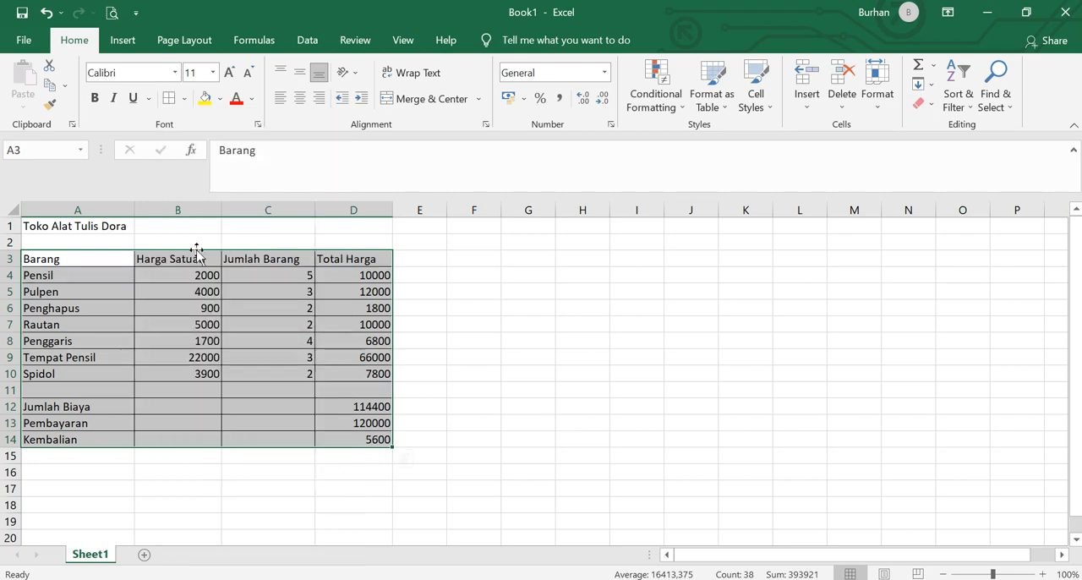
{"action": "left_click", "coordinate": [431, 360]}
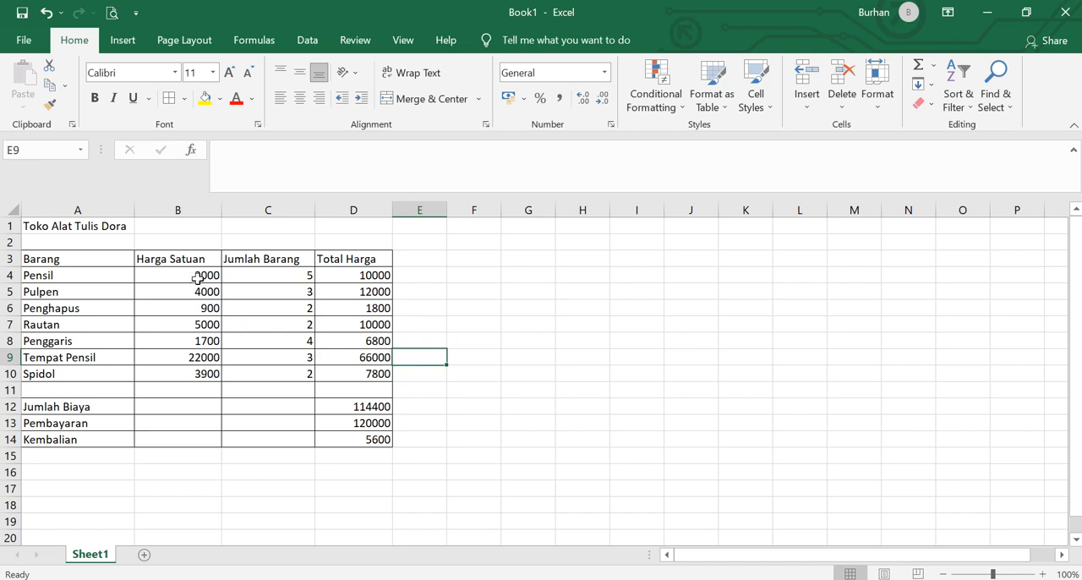
- Format the Harga Satuan prices in B4:B10 as Currency with the Rp Indonesian symbol and 2 decimal places
{"action": "left_click_drag", "start_coordinate": [193, 274], "coordinate": [206, 372]}
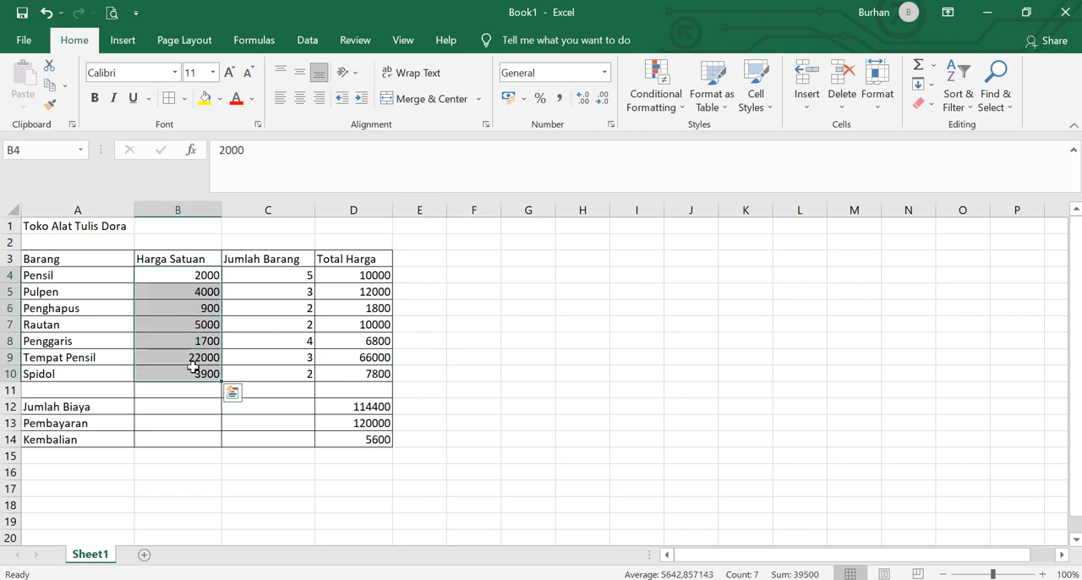
{"action": "right_click", "coordinate": [181, 328]}
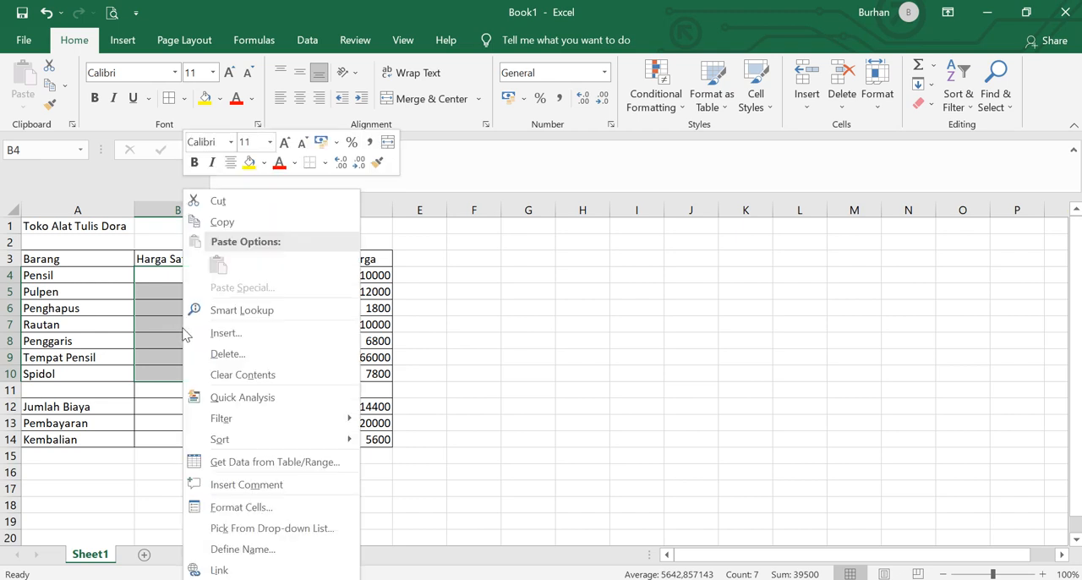
{"action": "left_click", "coordinate": [244, 507]}
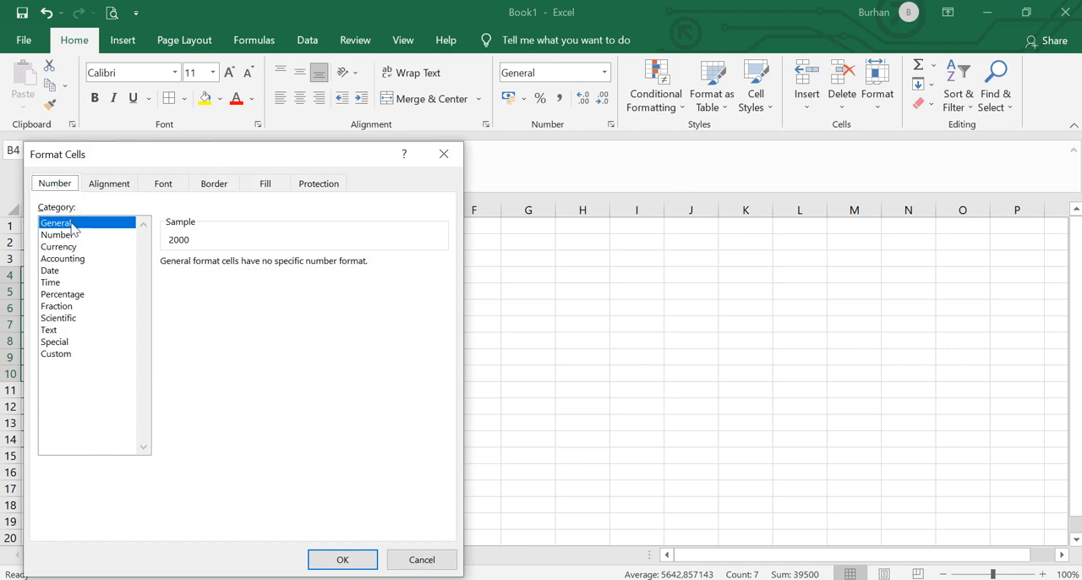
{"action": "left_click", "coordinate": [74, 247]}
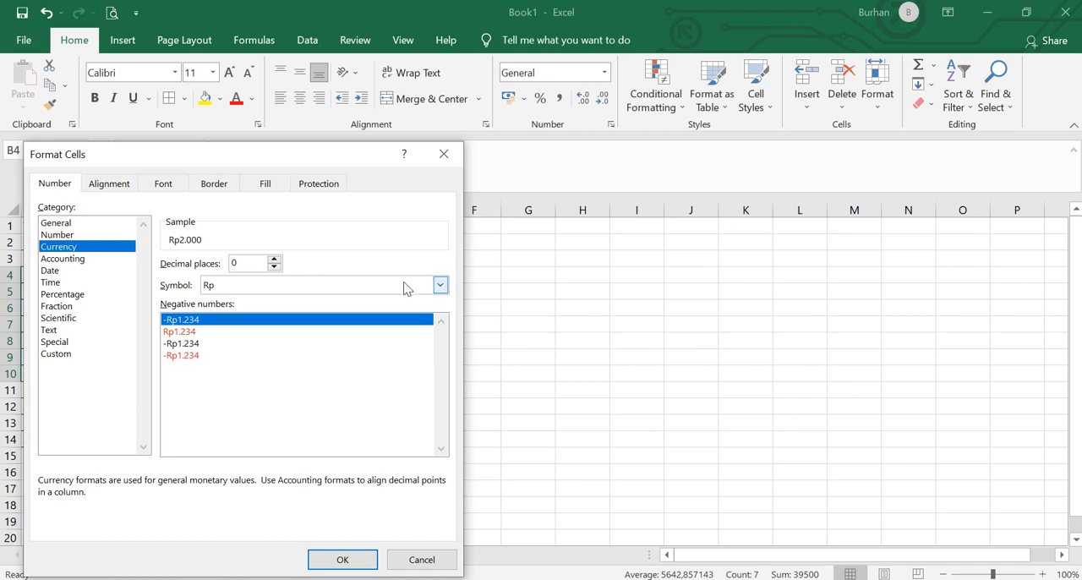
{"action": "left_click", "coordinate": [441, 285]}
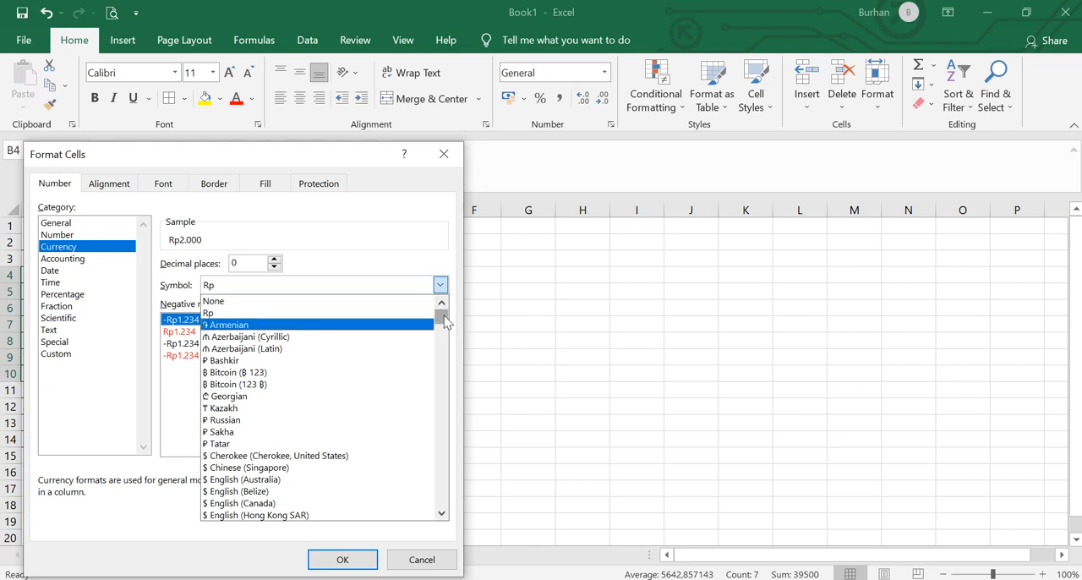
{"action": "left_click_drag", "start_coordinate": [444, 320], "coordinate": [442, 398]}
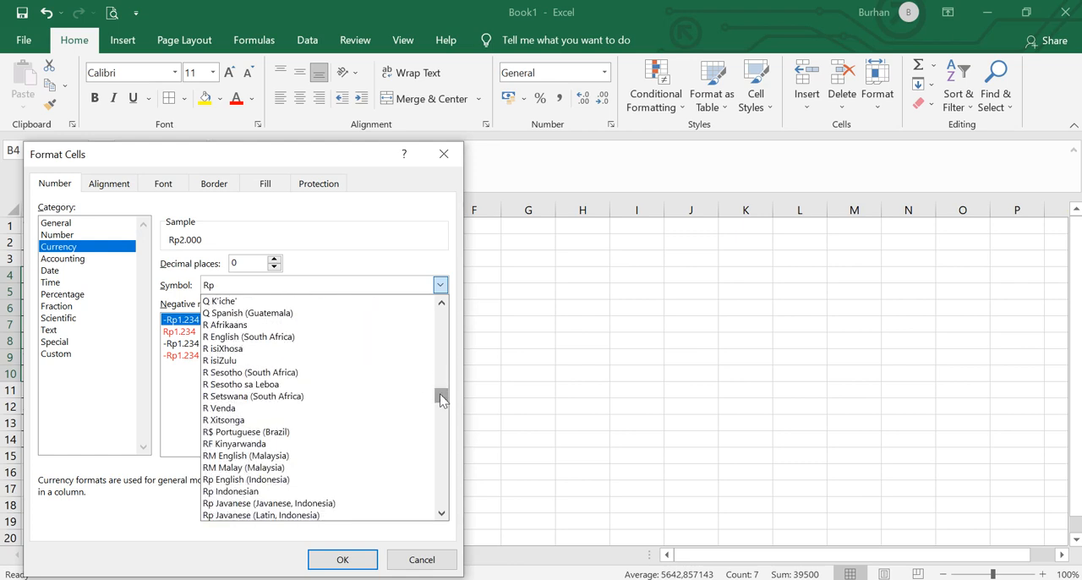
{"action": "left_click", "coordinate": [260, 492]}
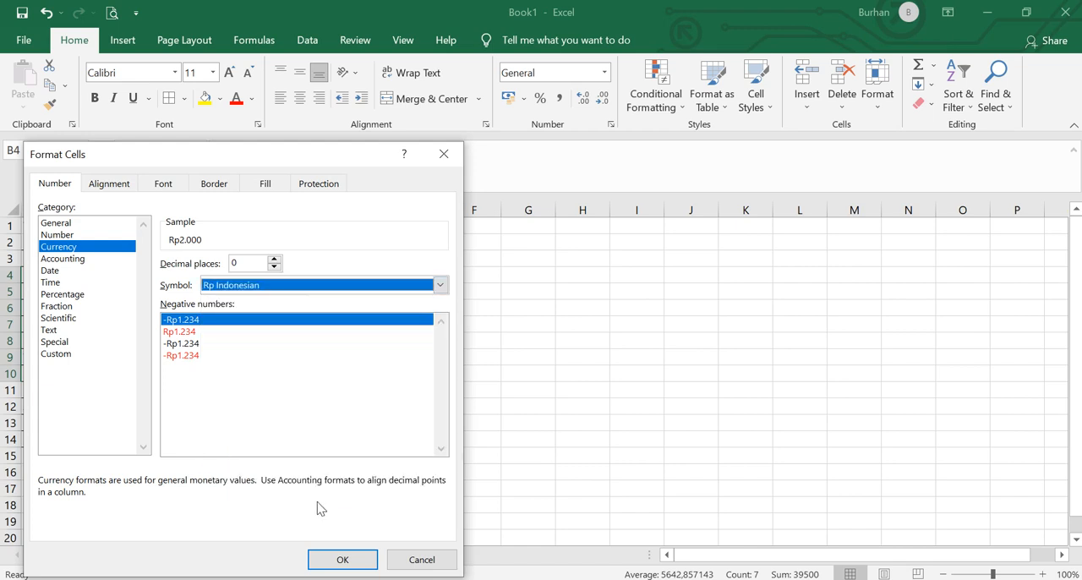
{"action": "left_click", "coordinate": [274, 261]}
{"action": "left_click", "coordinate": [274, 262]}
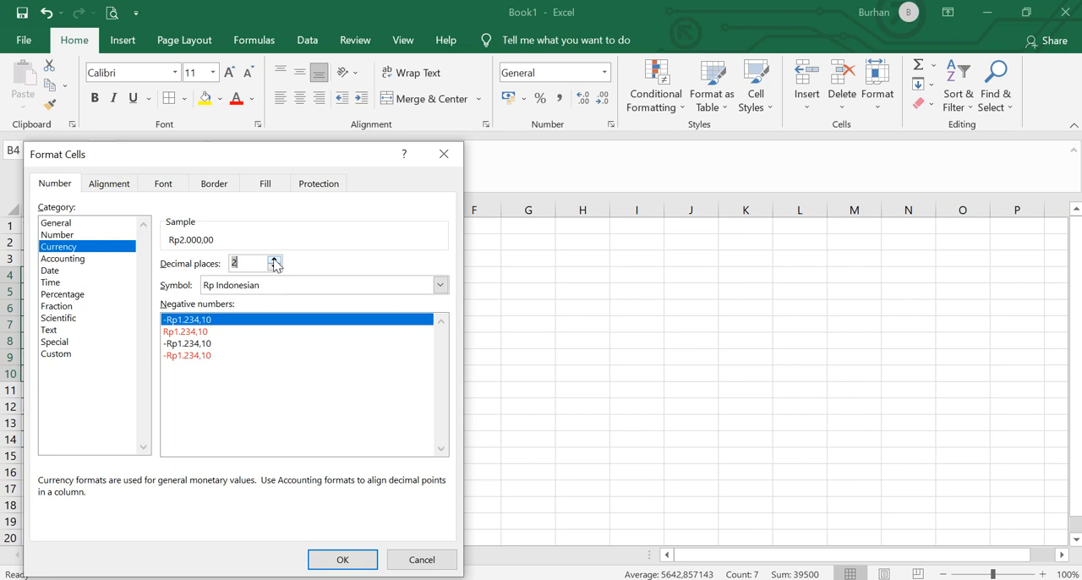
{"action": "left_click", "coordinate": [355, 562]}
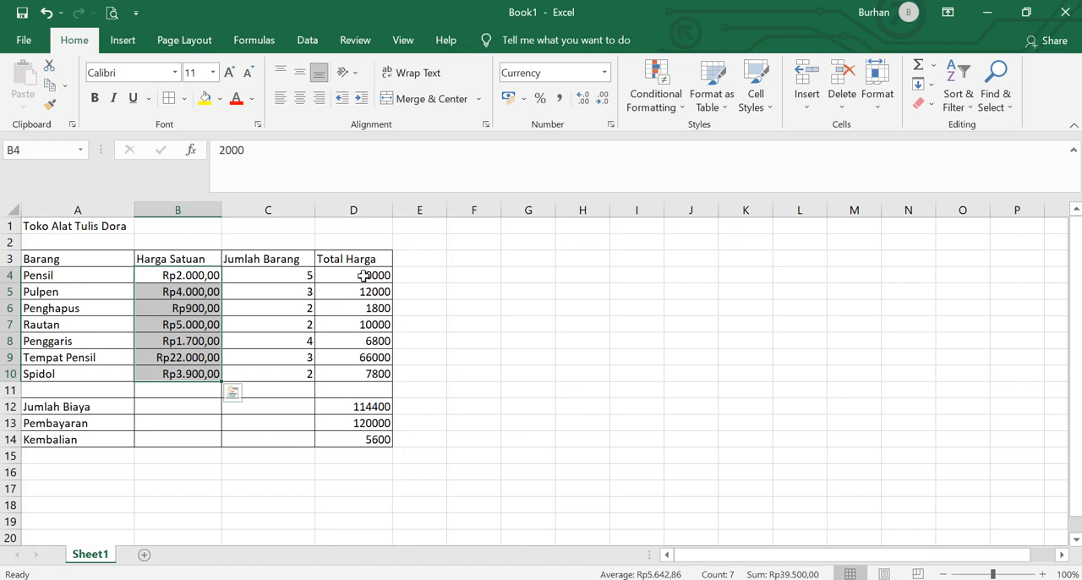
- Format the Total Harga column range D4:D14 as Currency with 2 decimal places and the Rp Indonesian symbol
{"action": "left_click_drag", "start_coordinate": [363, 275], "coordinate": [365, 441]}
{"action": "right_click", "coordinate": [361, 330]}
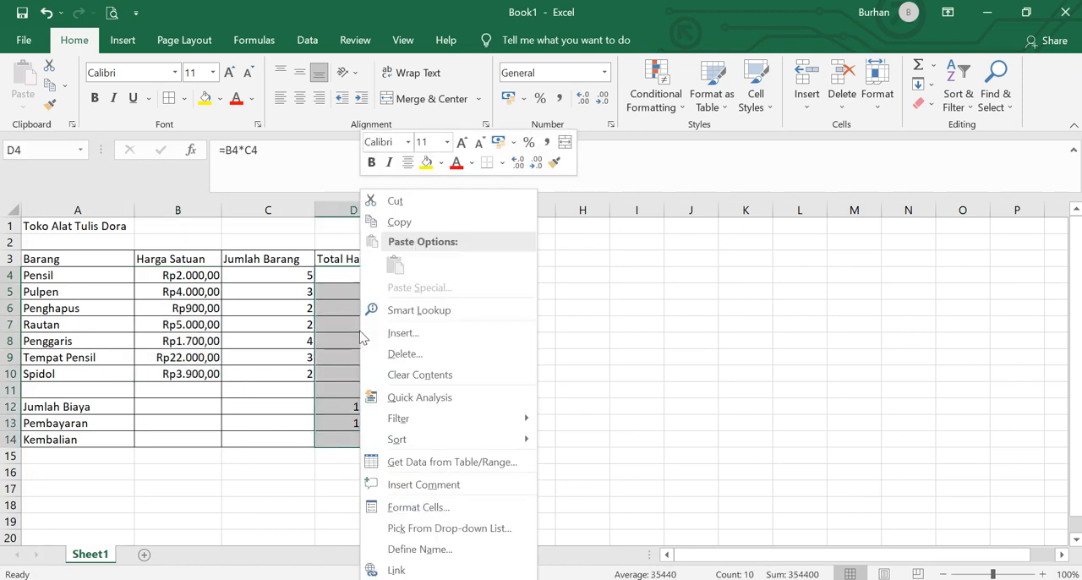
{"action": "left_click", "coordinate": [419, 506]}
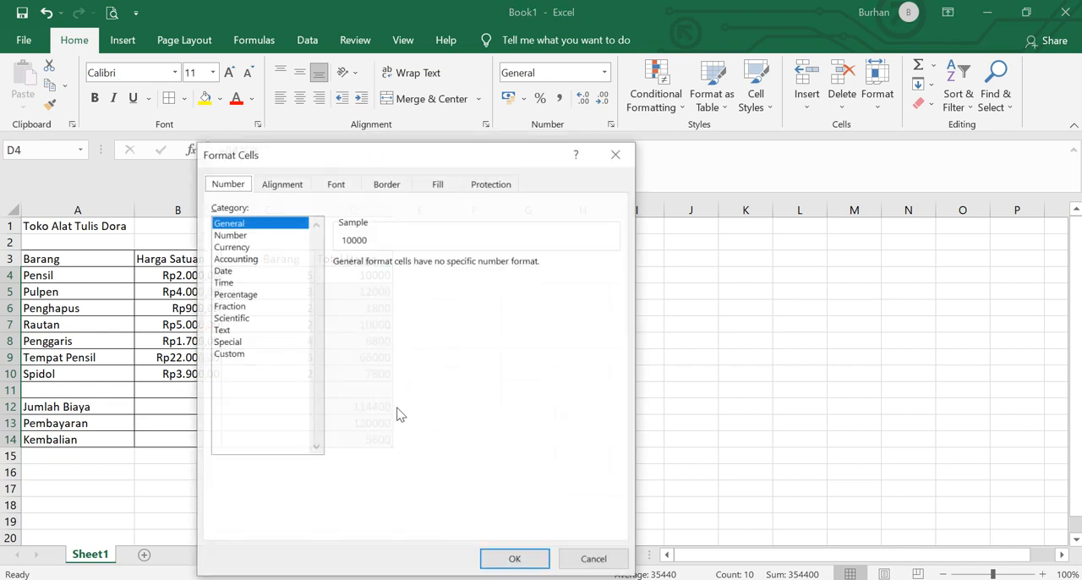
{"action": "left_click", "coordinate": [241, 247]}
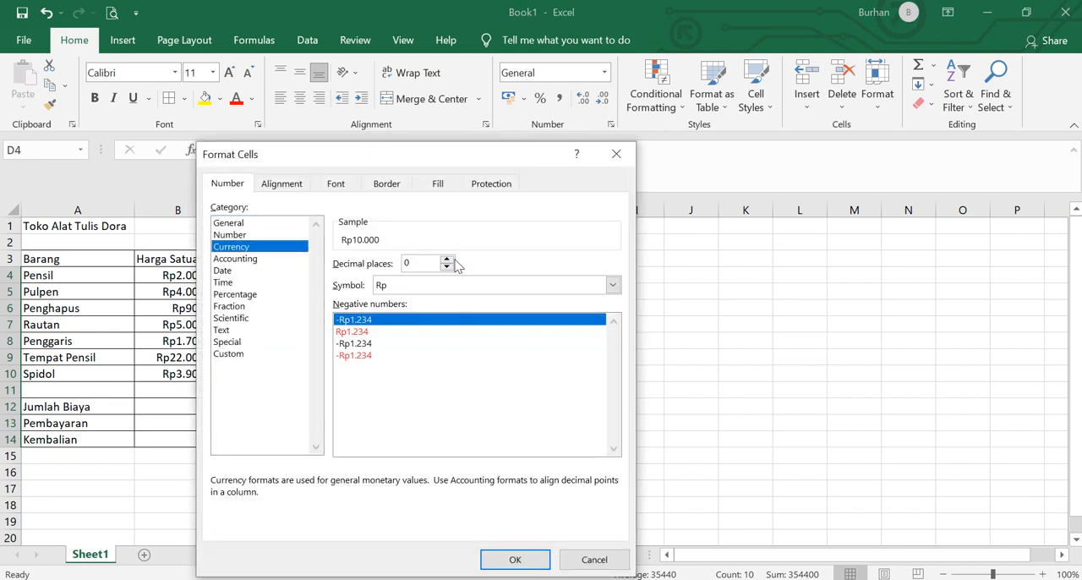
{"action": "double_click", "coordinate": [447, 258]}
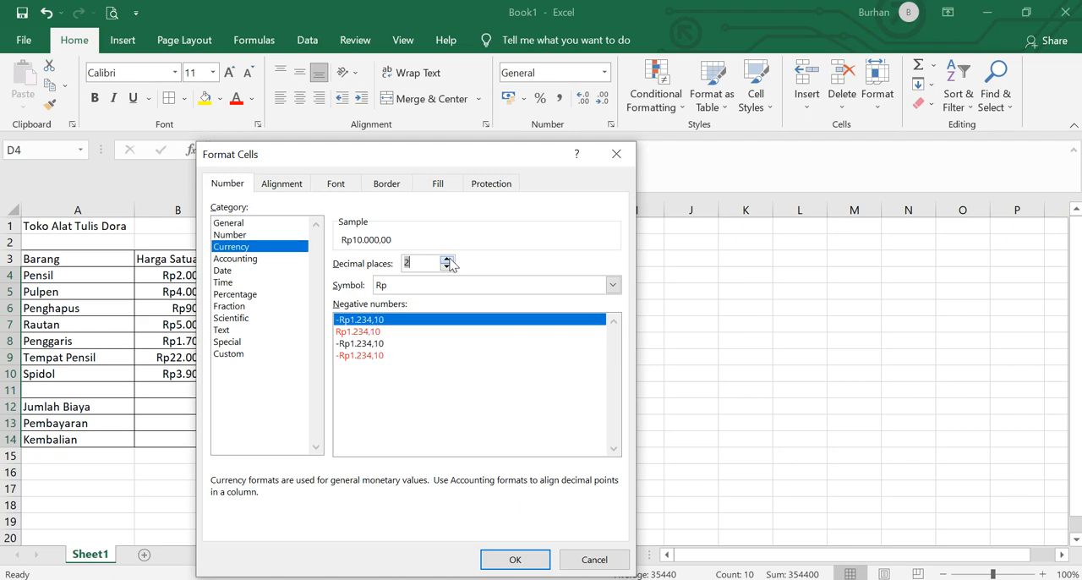
{"action": "left_click", "coordinate": [612, 285]}
{"action": "left_click_drag", "start_coordinate": [619, 321], "coordinate": [613, 395]}
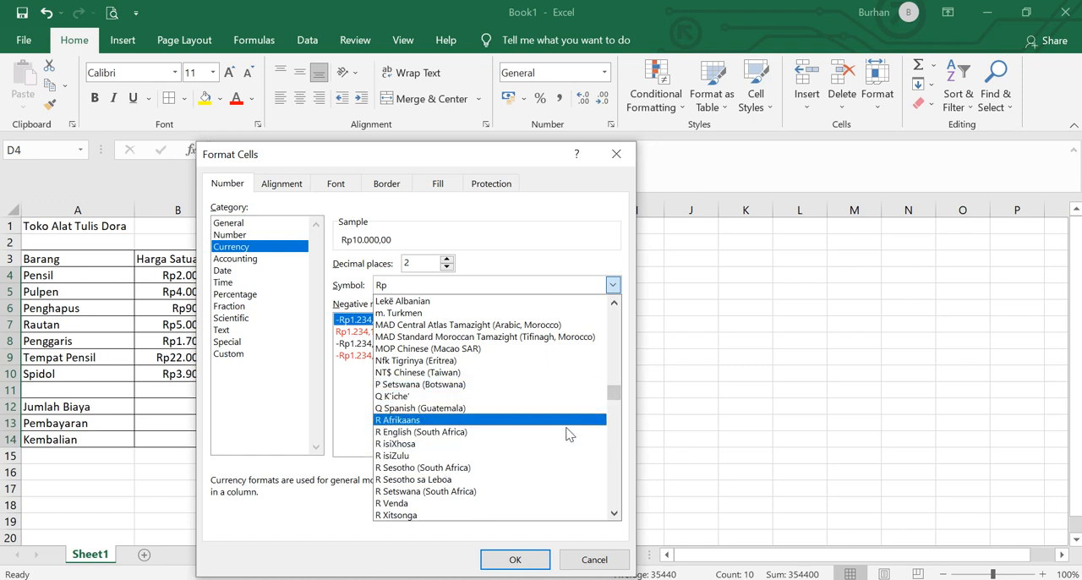
{"action": "left_click", "coordinate": [616, 514]}
{"action": "left_click", "coordinate": [616, 514]}
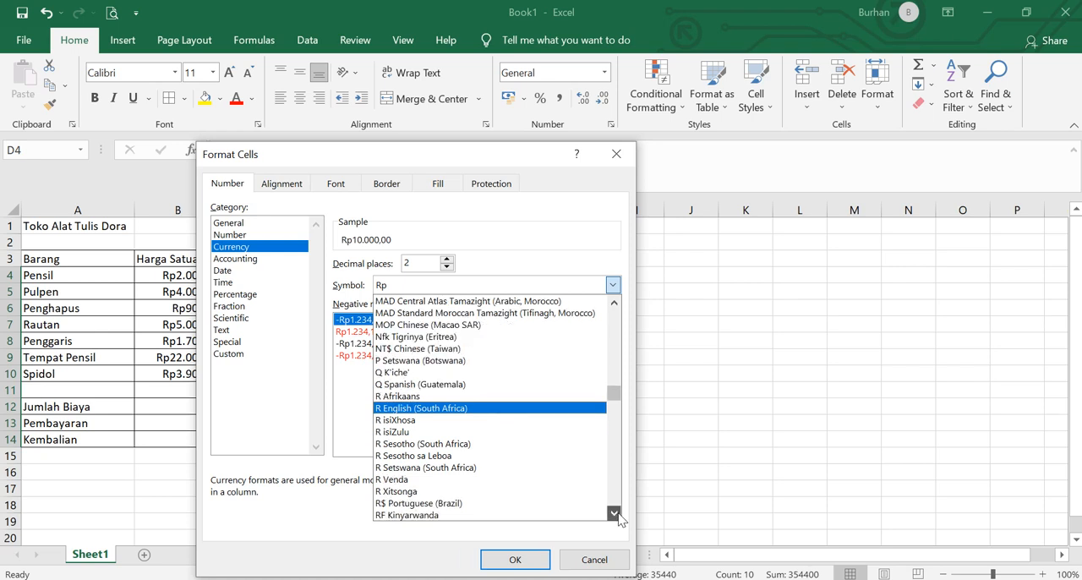
{"action": "left_click", "coordinate": [616, 514]}
{"action": "left_click", "coordinate": [616, 514]}
{"action": "left_click", "coordinate": [616, 514]}
{"action": "left_click", "coordinate": [616, 514]}
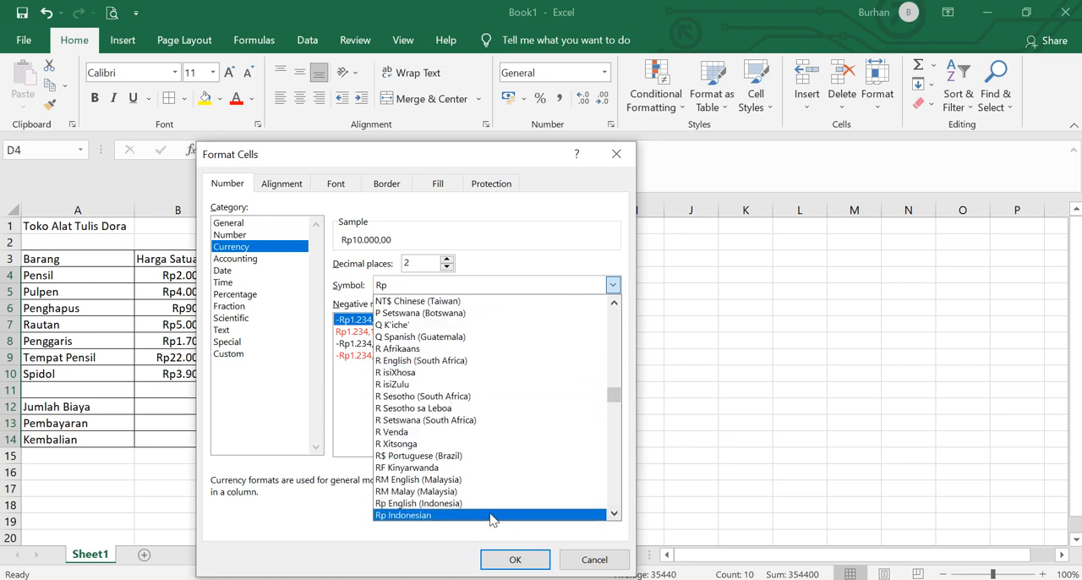
{"action": "left_click", "coordinate": [489, 515]}
{"action": "left_click", "coordinate": [512, 559]}
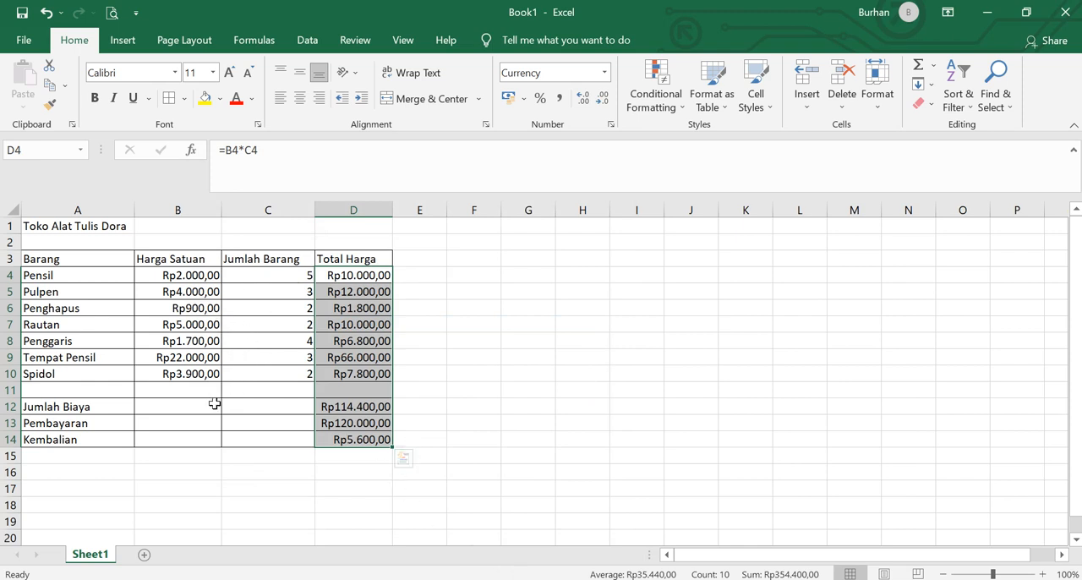
- Merge and center the Jumlah Biaya, Pembayaran and Kembalian labels separately across columns A to C in rows 12, 13 and 14
{"action": "left_click", "coordinate": [130, 408]}
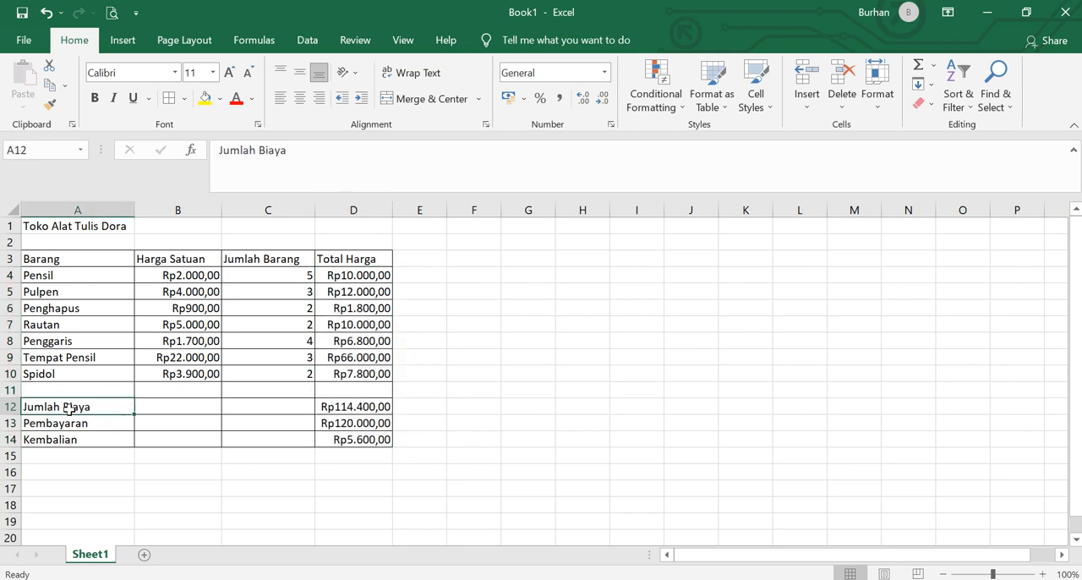
{"action": "left_click_drag", "start_coordinate": [70, 408], "coordinate": [251, 410]}
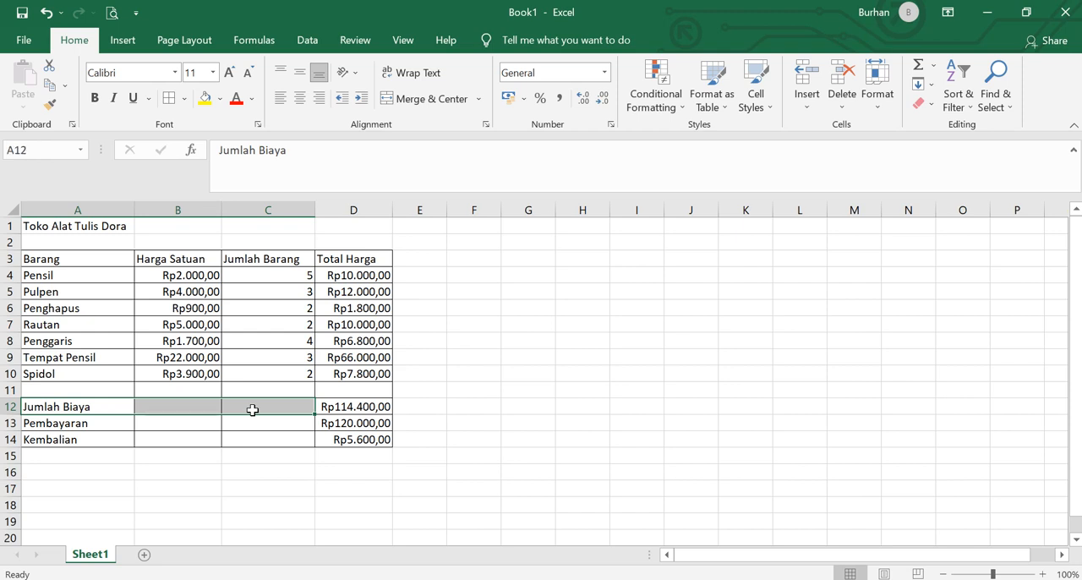
{"action": "left_click", "coordinate": [417, 100]}
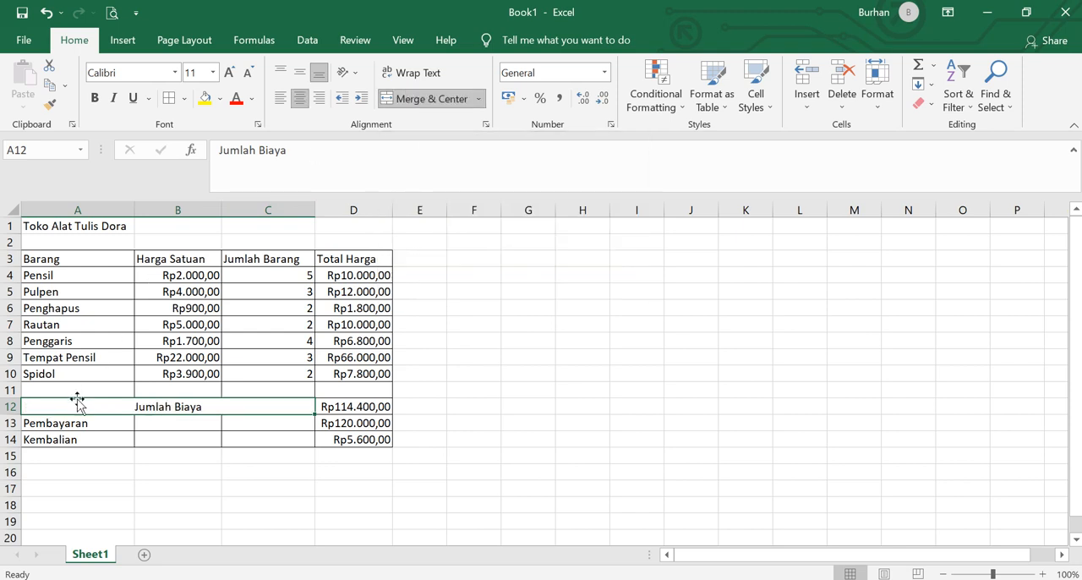
{"action": "left_click_drag", "start_coordinate": [59, 425], "coordinate": [273, 419]}
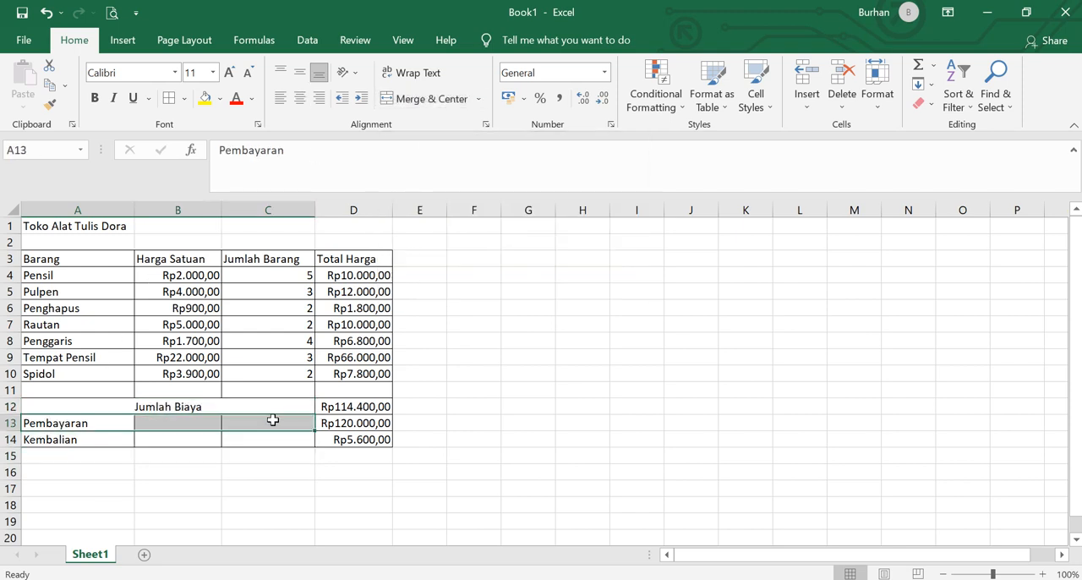
{"action": "left_click", "coordinate": [427, 97]}
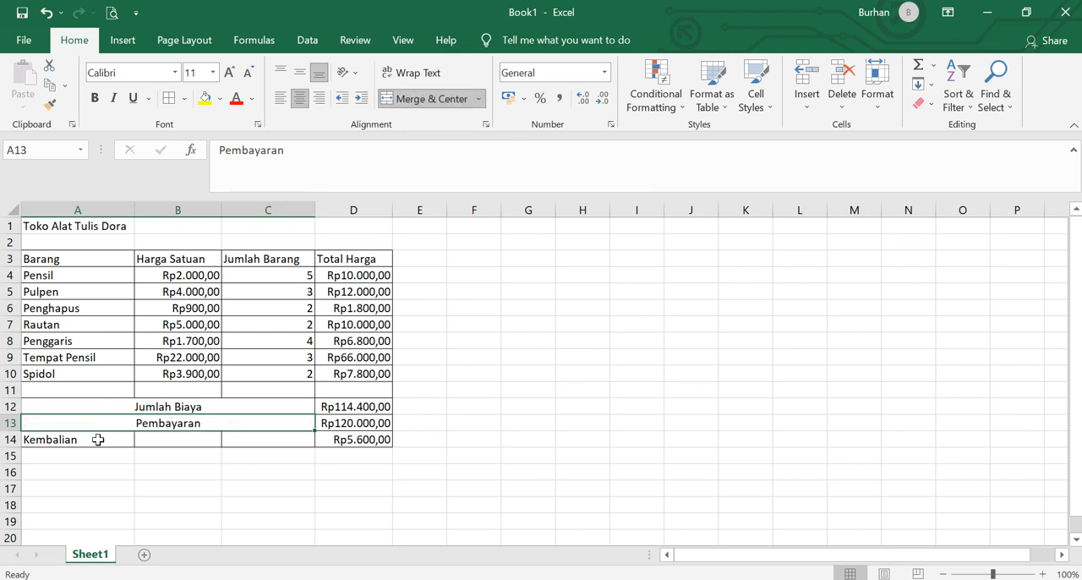
{"action": "left_click_drag", "start_coordinate": [96, 438], "coordinate": [262, 436]}
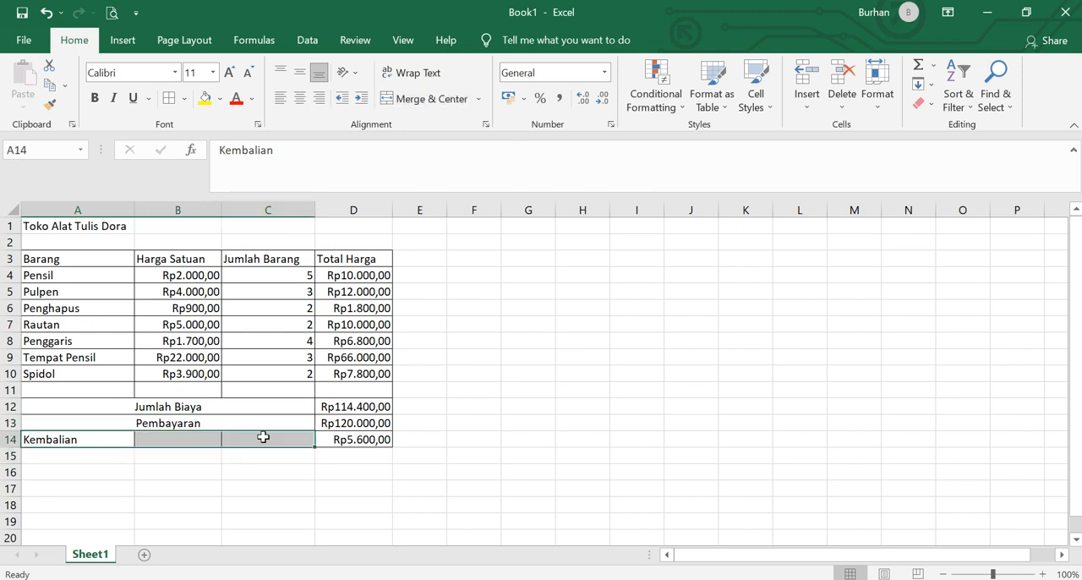
{"action": "left_click", "coordinate": [430, 103]}
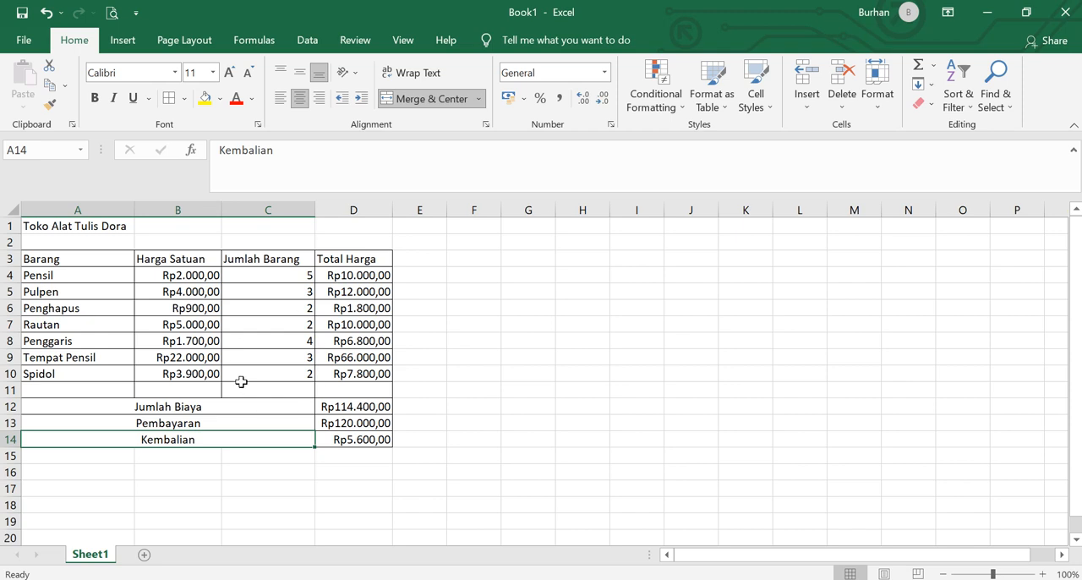
- Start saving the workbook as a new file and choose the Documents folder on This PC as its location
{"action": "left_click", "coordinate": [25, 42]}
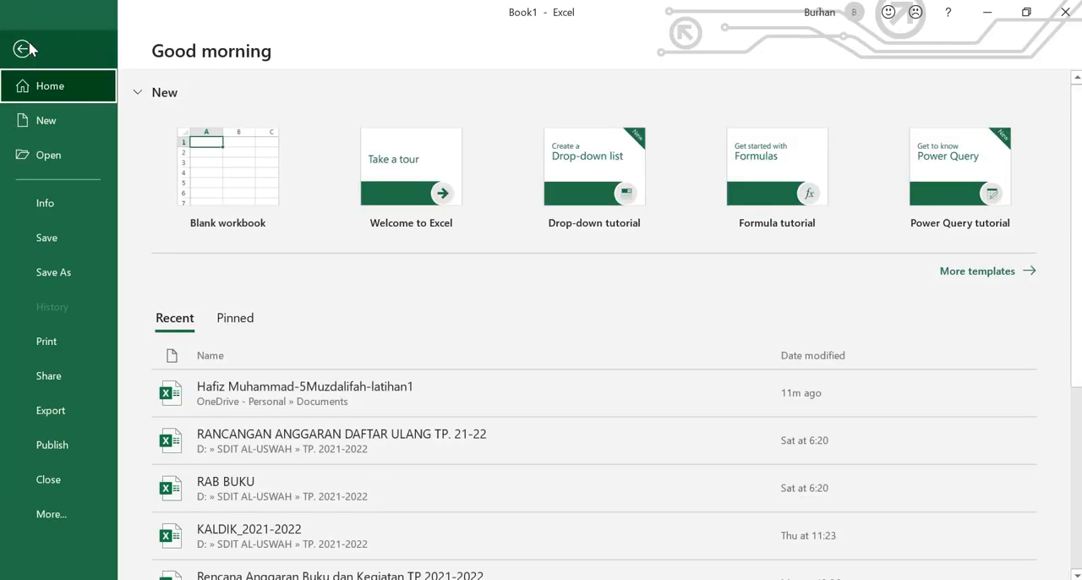
{"action": "left_click", "coordinate": [53, 270]}
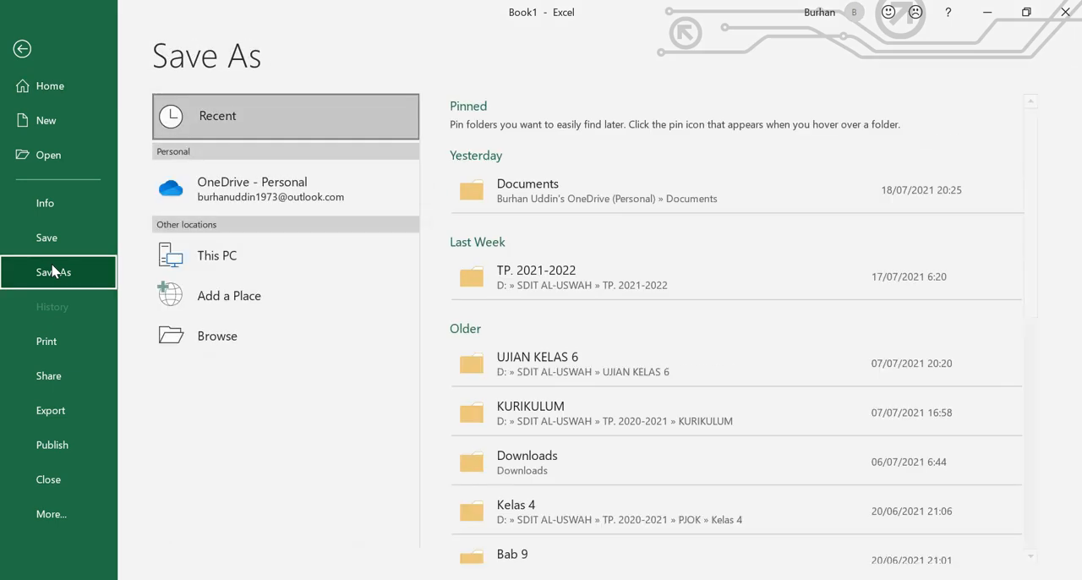
{"action": "left_click", "coordinate": [222, 337]}
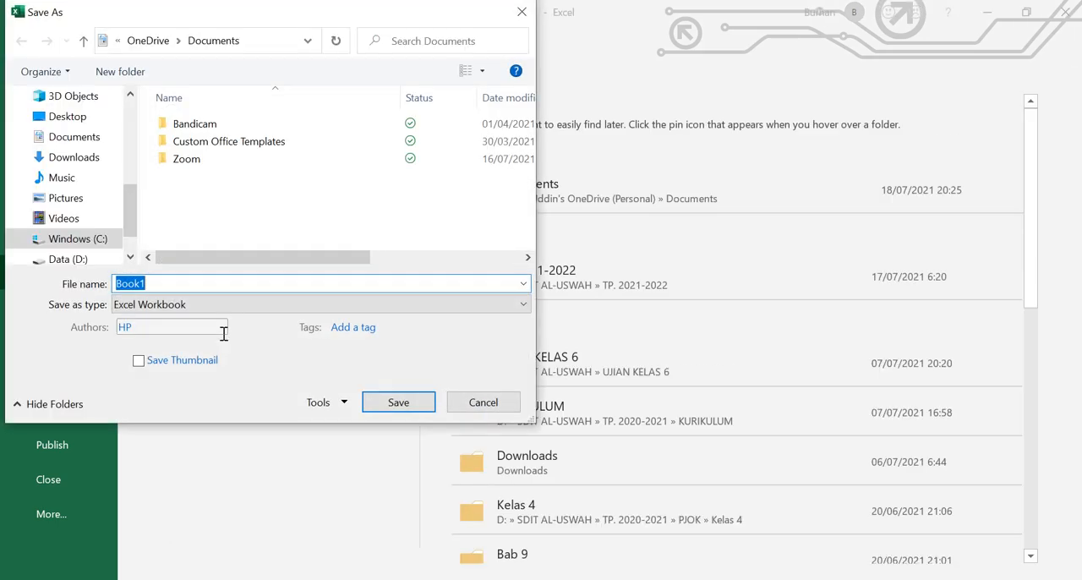
{"action": "left_click", "coordinate": [89, 139]}
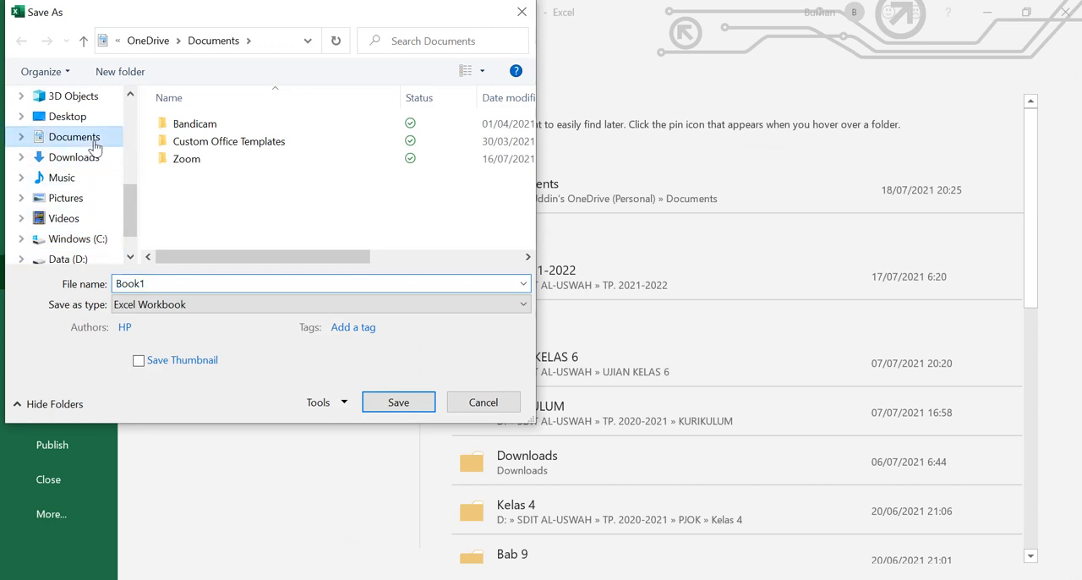
- Name the file with the student's full name followed by "-5Muzdalifah-latihan1" and save it as an Excel Workbook
{"action": "double_click", "coordinate": [172, 282]}
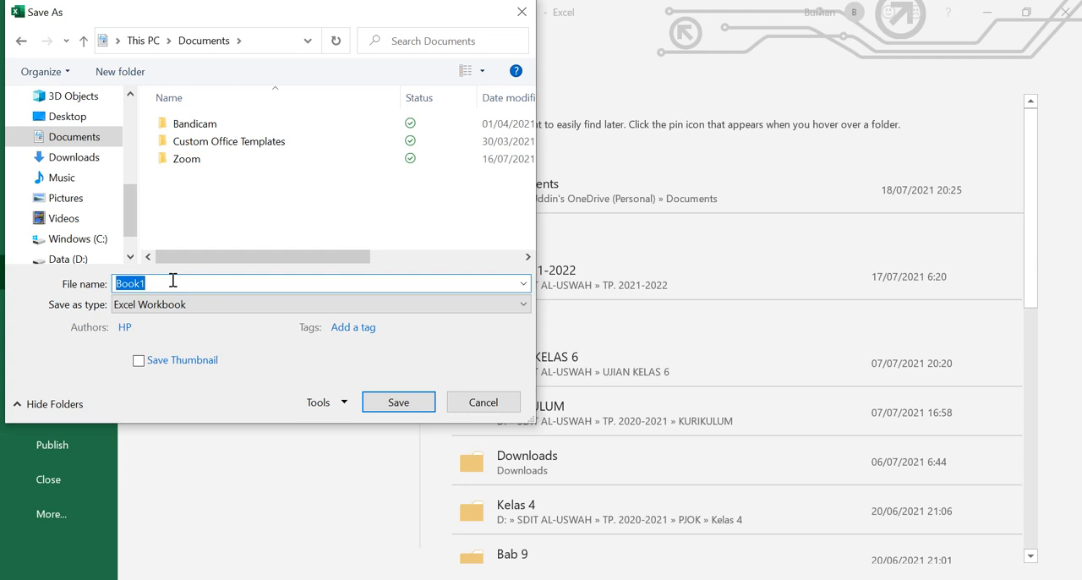
{"action": "type", "text": "Muzdalifah-"}
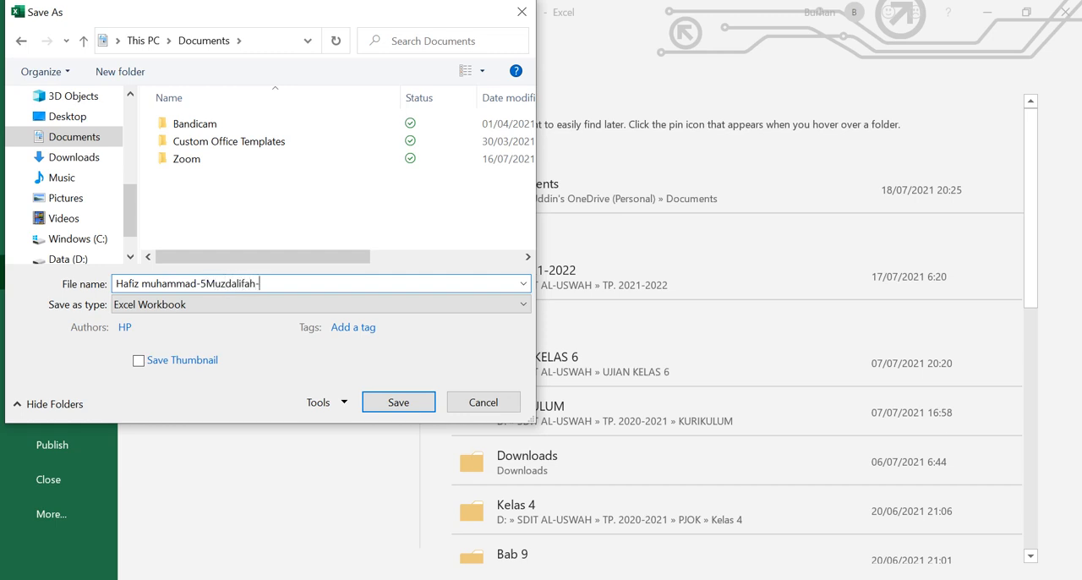
{"action": "type", "text": "latihan1"}
{"action": "left_click", "coordinate": [398, 402]}
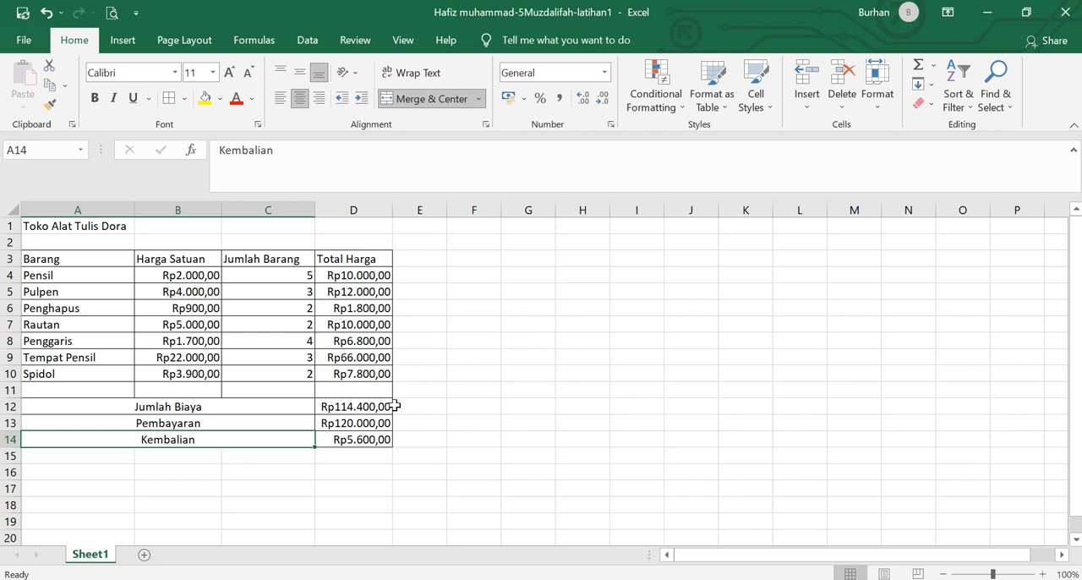
- Minimize the workbook and look in the Documents folder in File Explorer for the saved file
{"action": "mouse_move", "coordinate": [270, 578]}
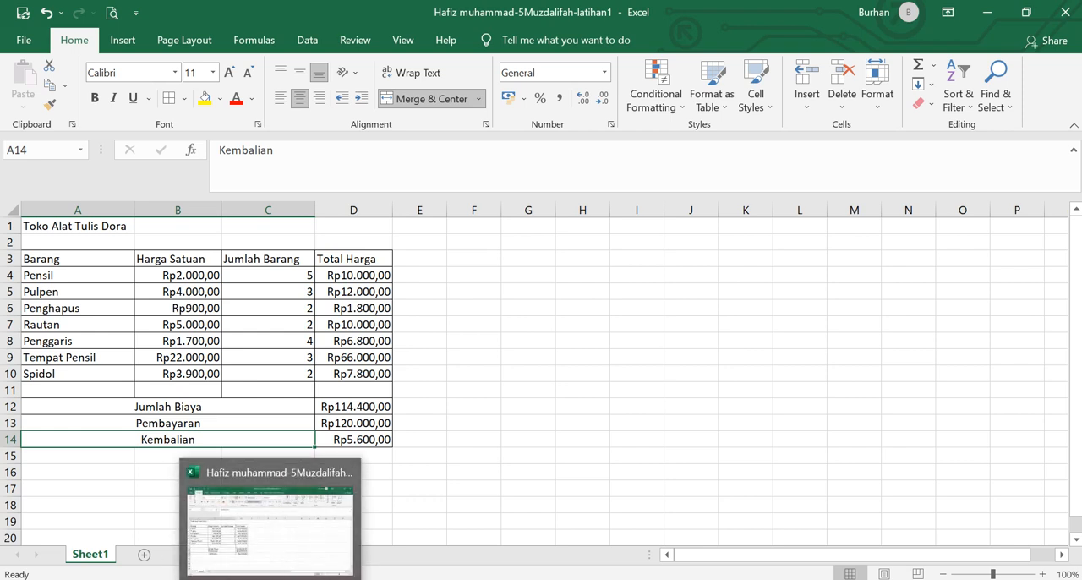
{"action": "left_click", "coordinate": [270, 578]}
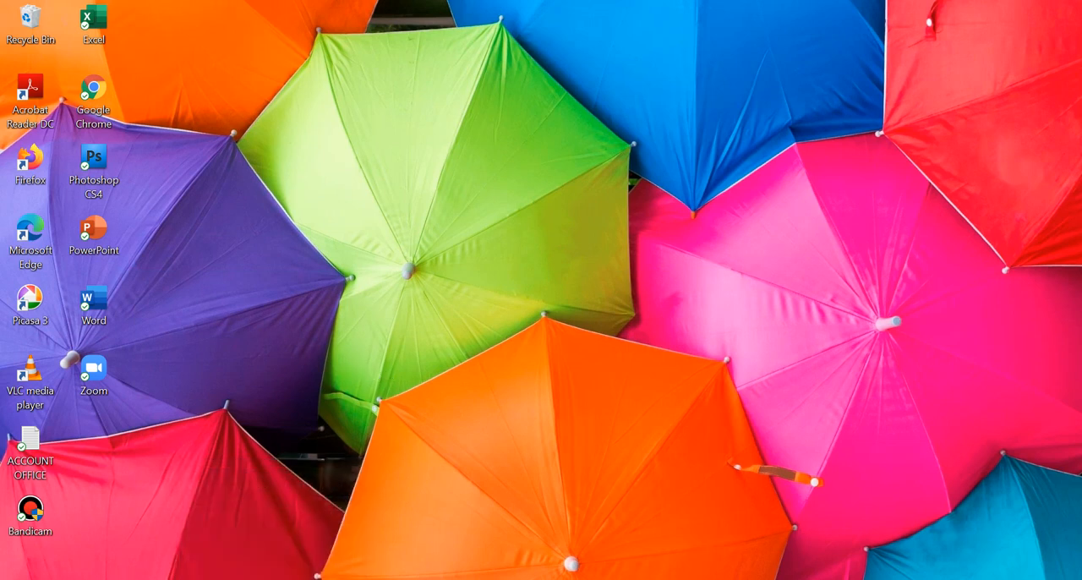
{"action": "left_click", "coordinate": [127, 578]}
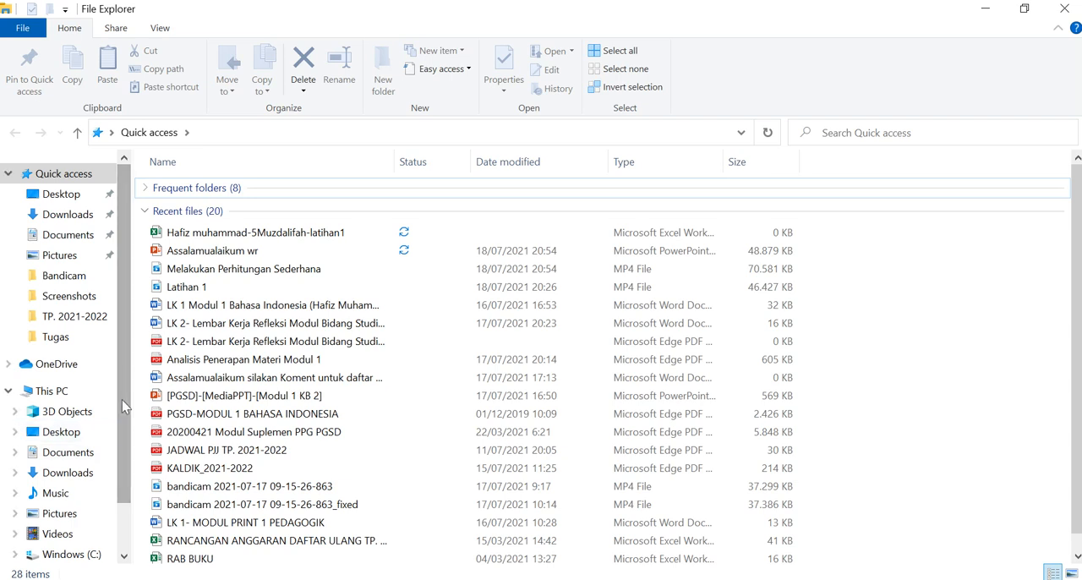
{"action": "left_click", "coordinate": [71, 241]}
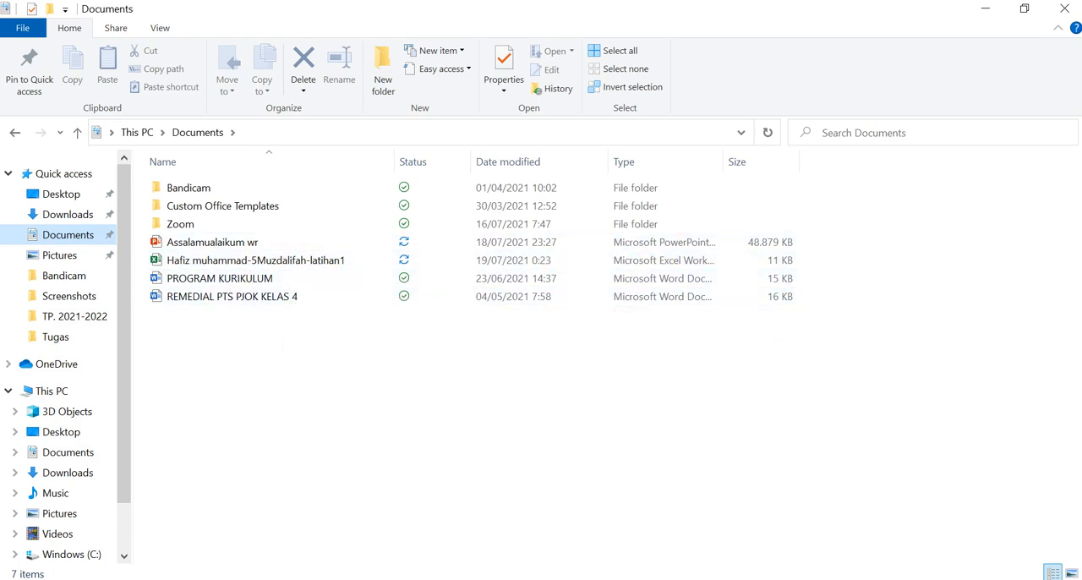
- Switch to the PowerPoint presentation, start the slide show from slide 9 and advance to the closing slide
{"action": "left_click", "coordinate": [244, 579]}
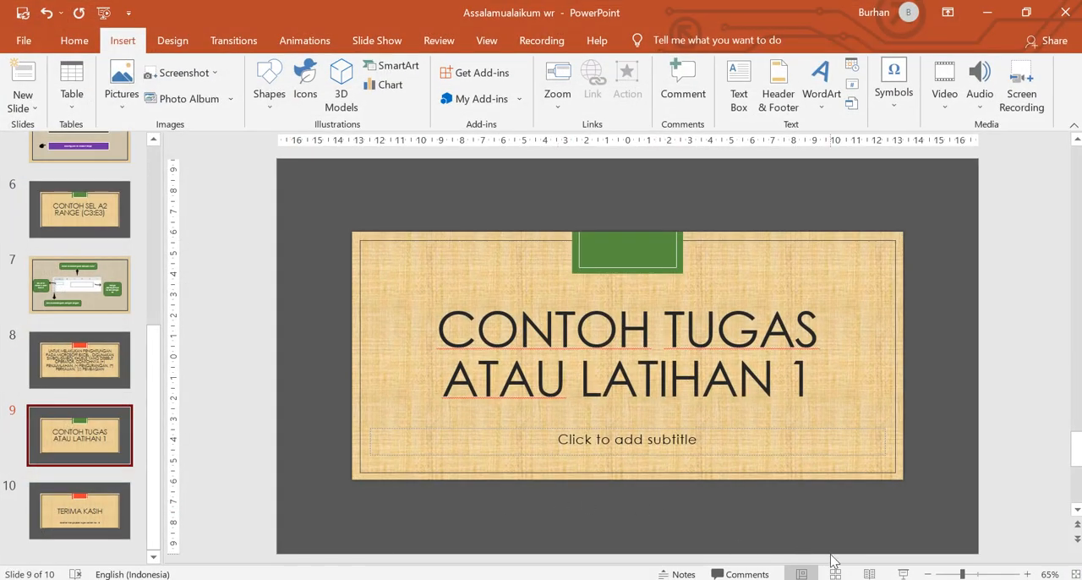
{"action": "left_click", "coordinate": [903, 574]}
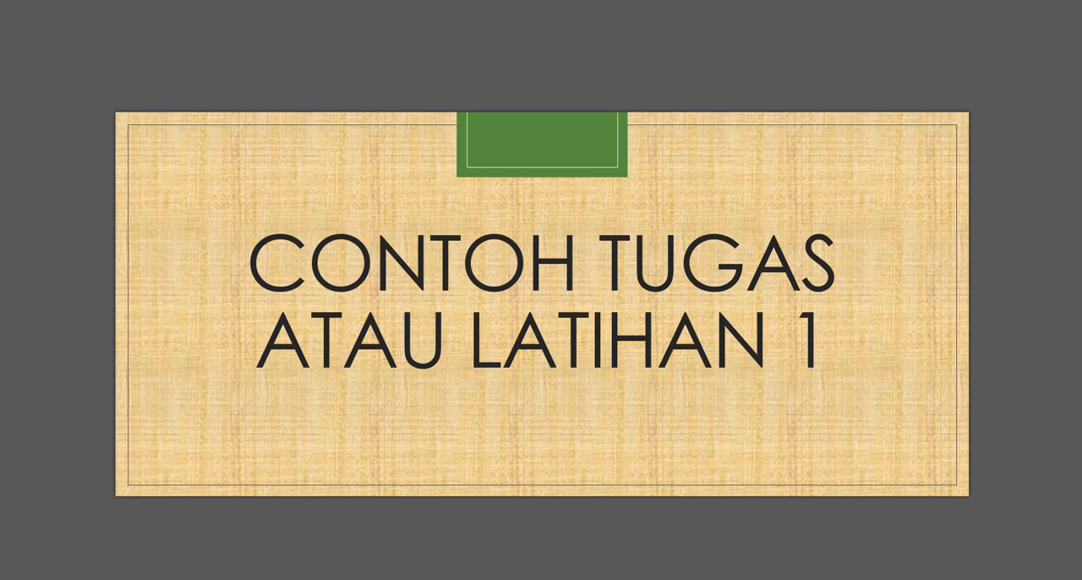
{"action": "key", "text": "Right"}
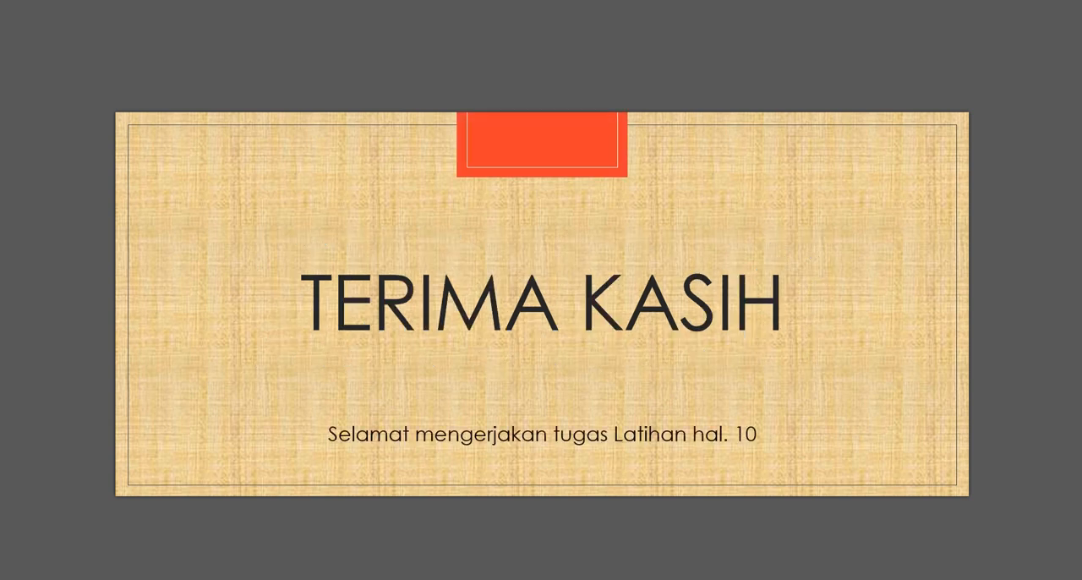